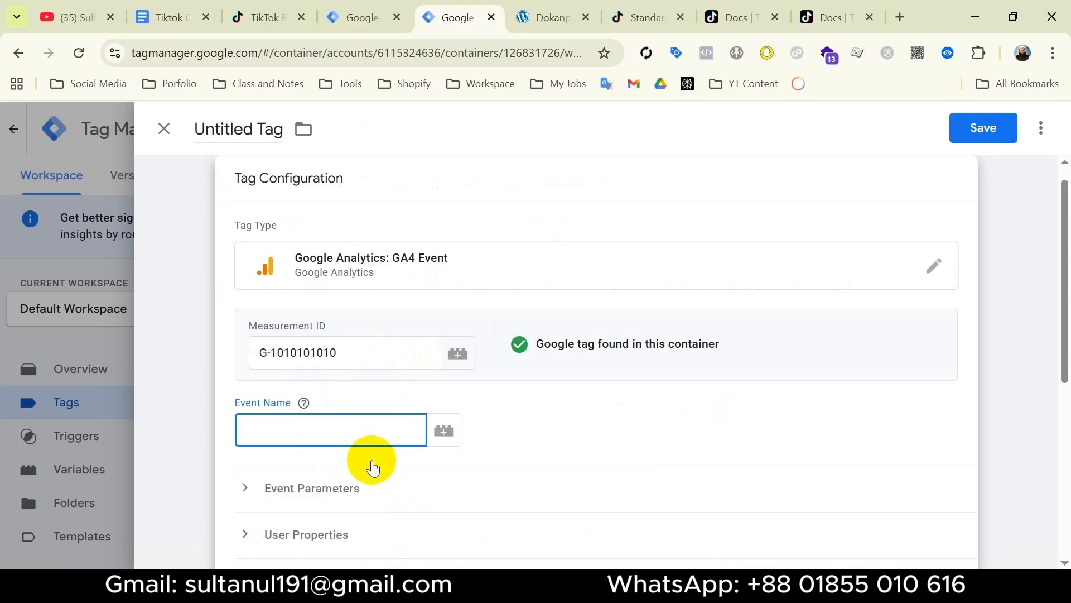
Set event name purchase, fire on the Purchase trigger, rename to 'Tik Events API - Purchase' and save.
text(purchase)
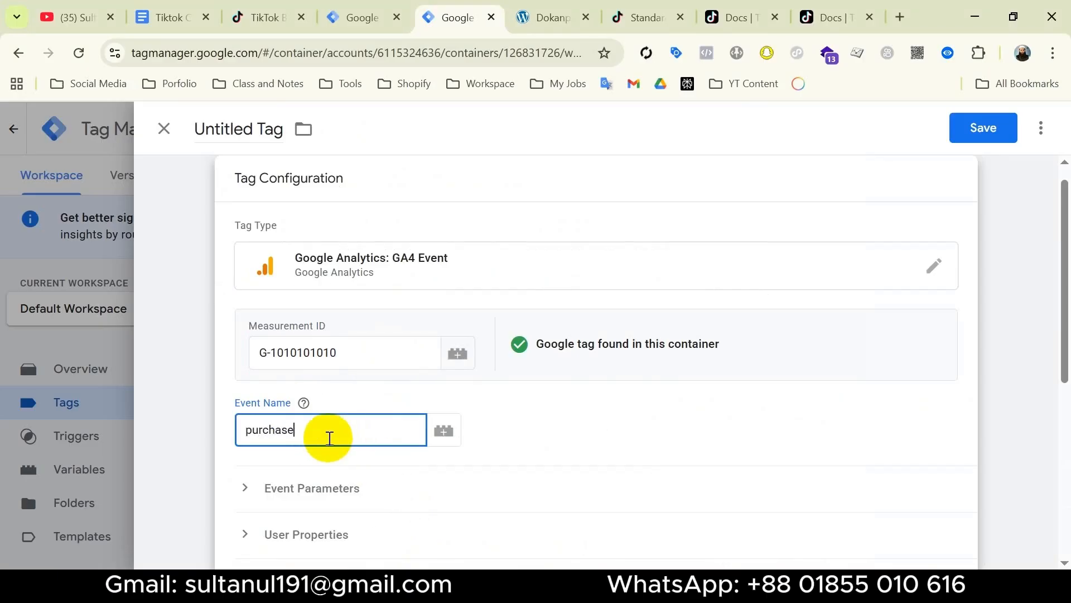
scroll(329, 437, down, 5)
click(479, 426)
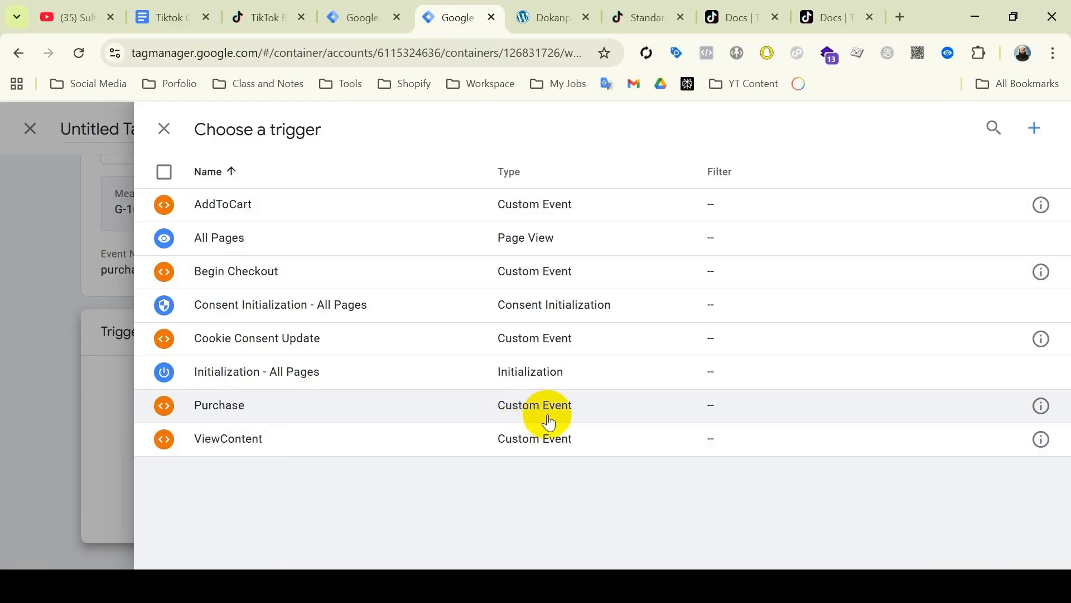
click(297, 409)
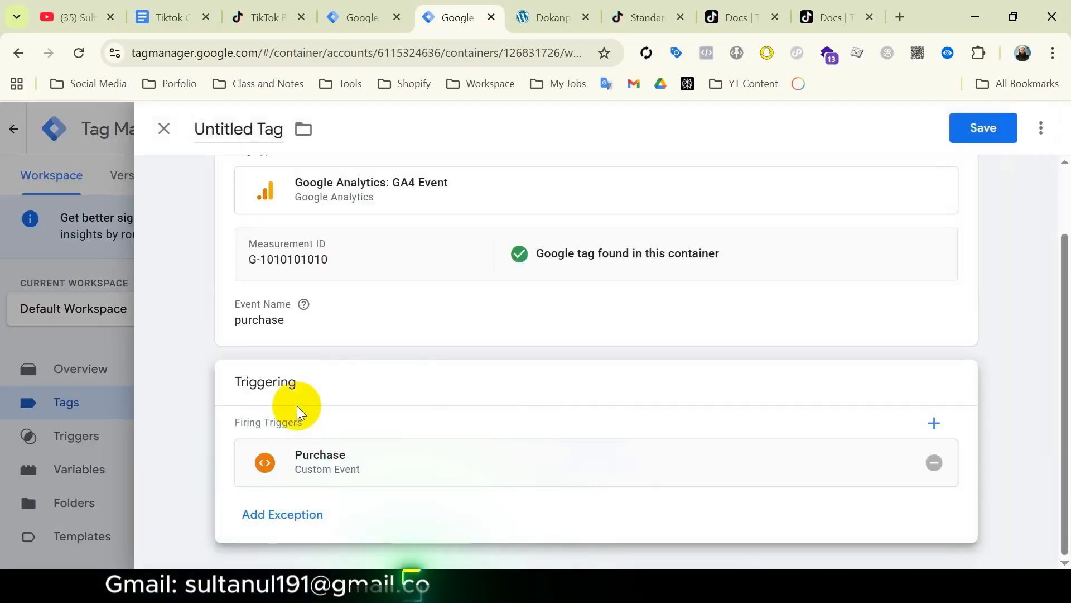
click(243, 129)
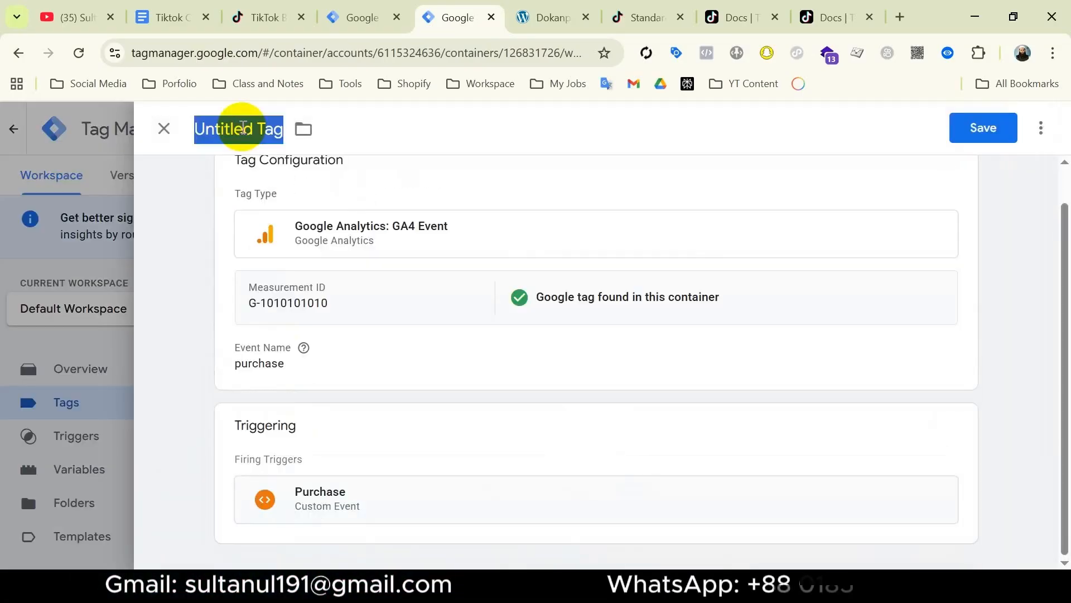
text(Tik Events API -)
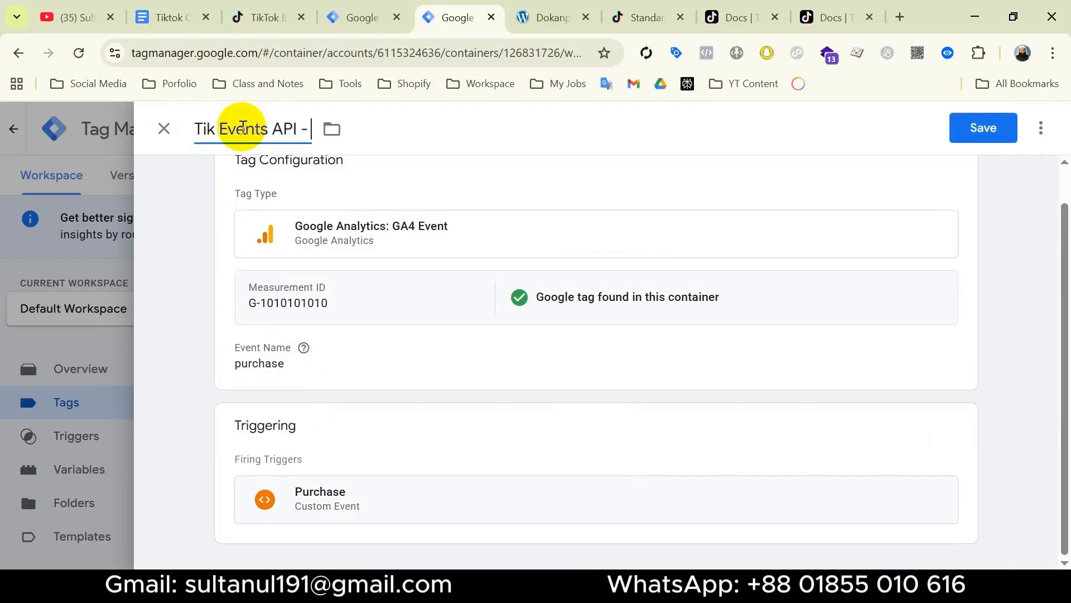
text( Purchase)
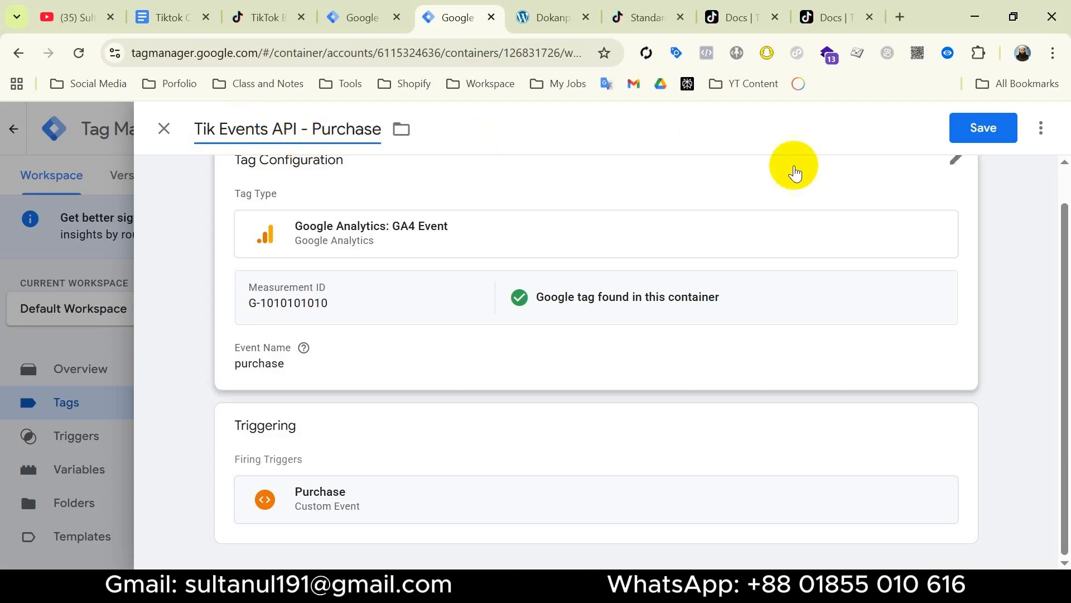
click(960, 129)
scroll(373, 470, down, 15)
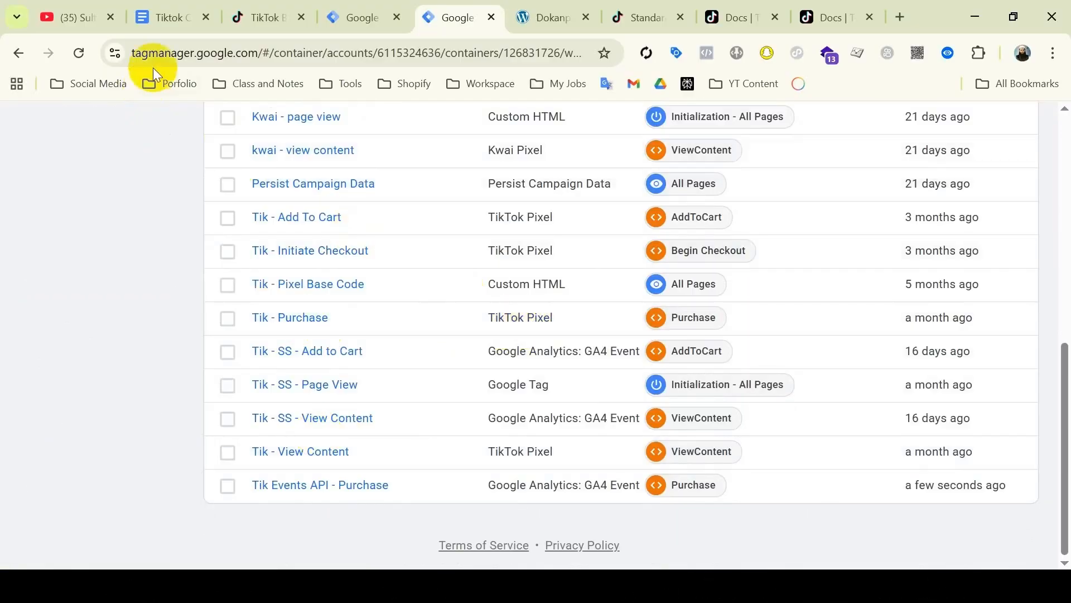
Tick the first step in the setup checklist document and bring up TikTok's standard events article.
click(173, 18)
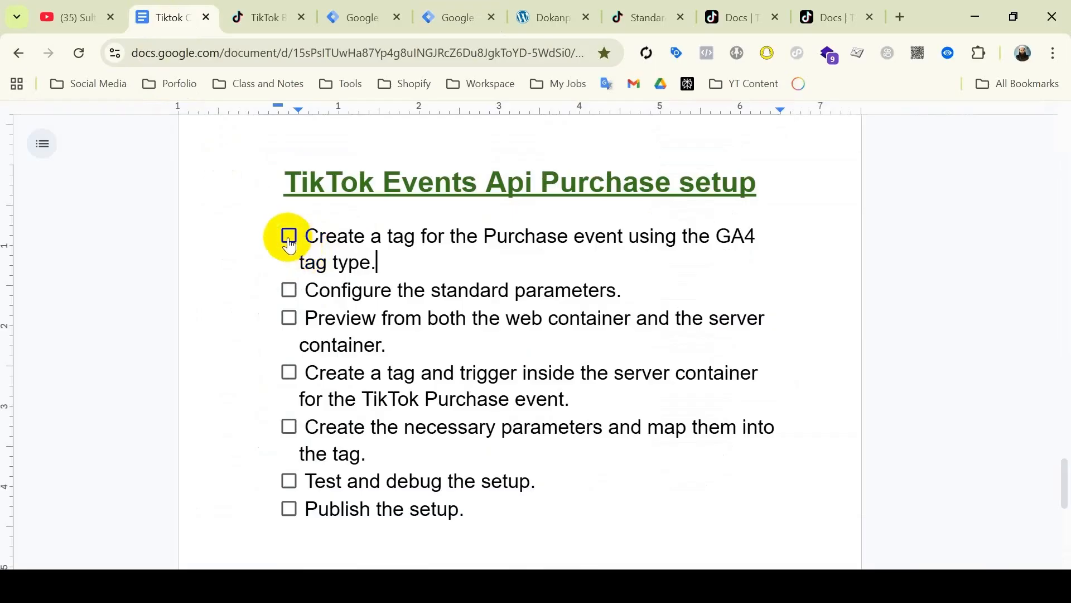
click(289, 236)
click(639, 292)
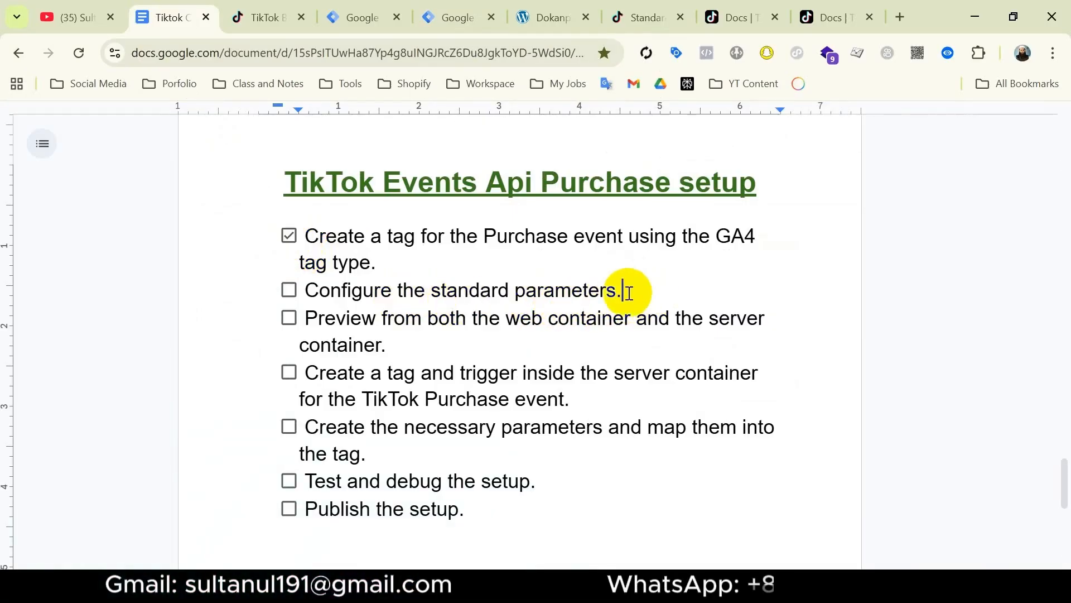
click(648, 18)
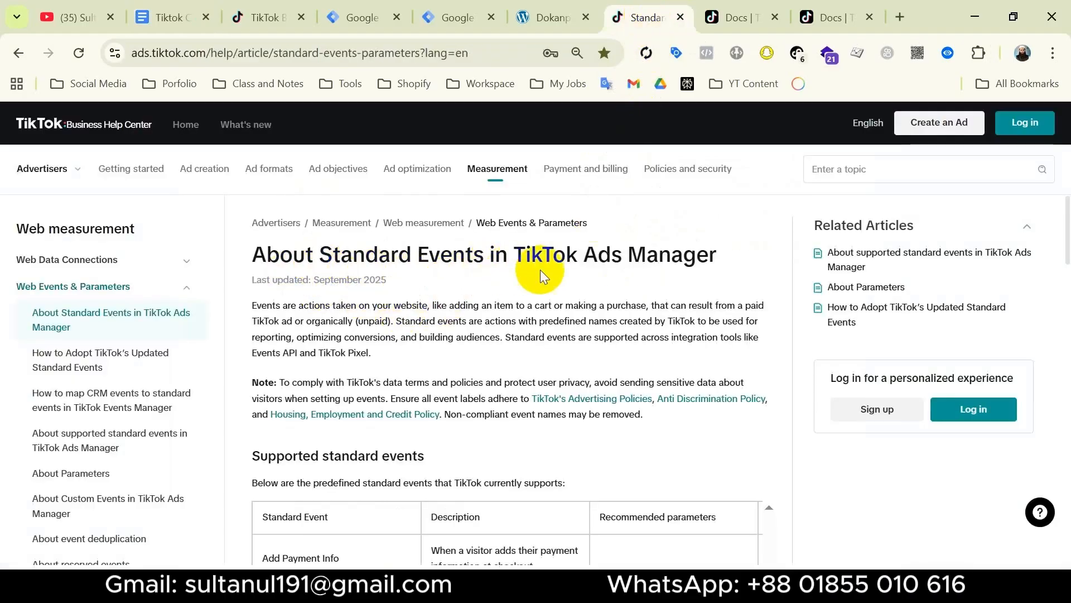
Scroll TikTok's standard events table to Purchase and select its recommended parameter list.
scroll(617, 326, down, 6)
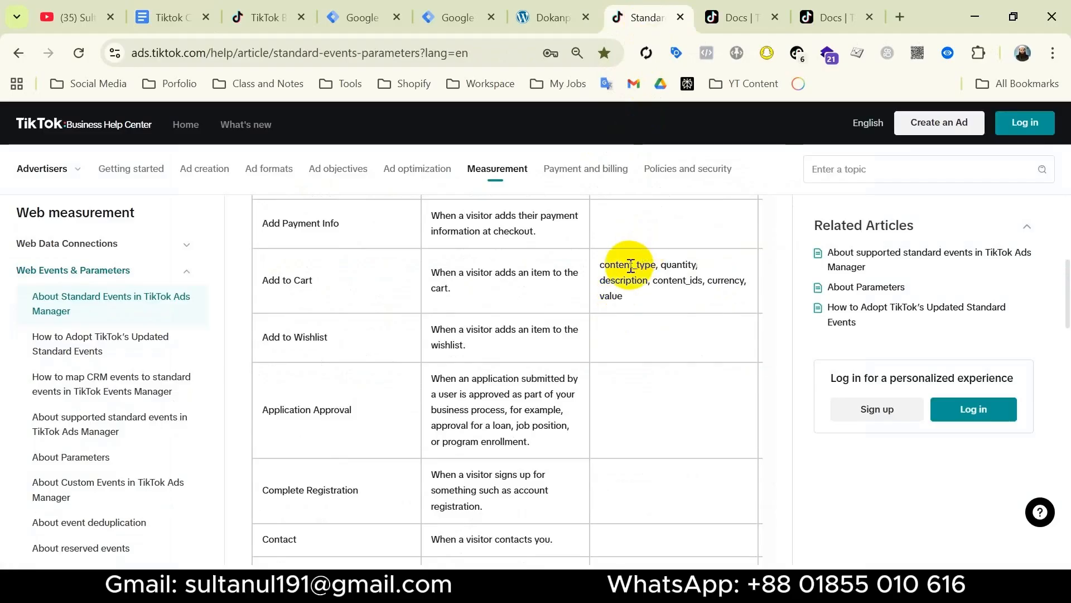
scroll(619, 279, up, 3)
scroll(702, 353, down, 9)
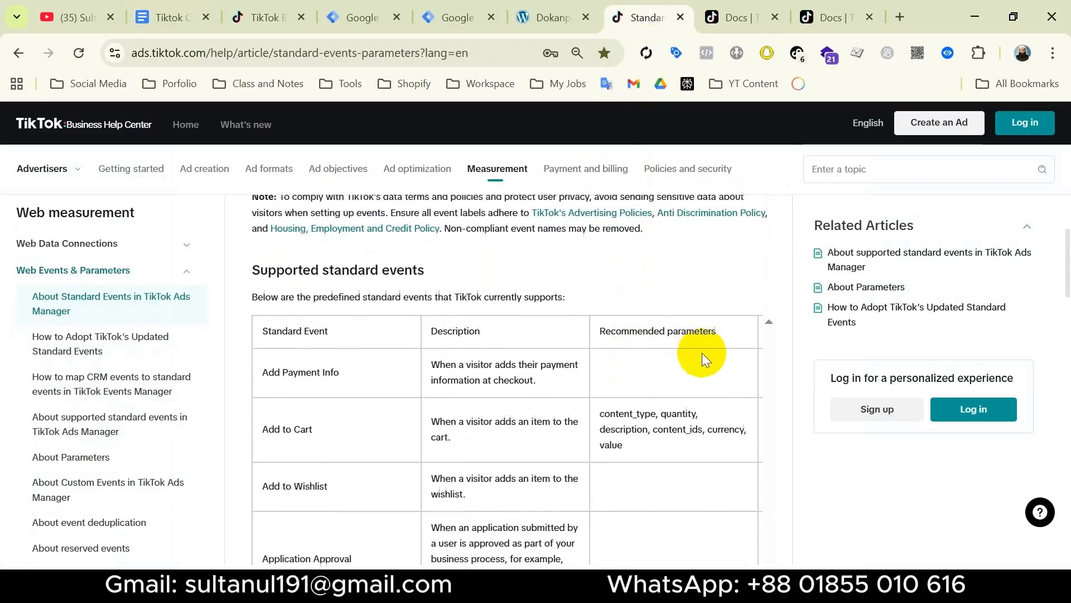
scroll(458, 388, down, 1)
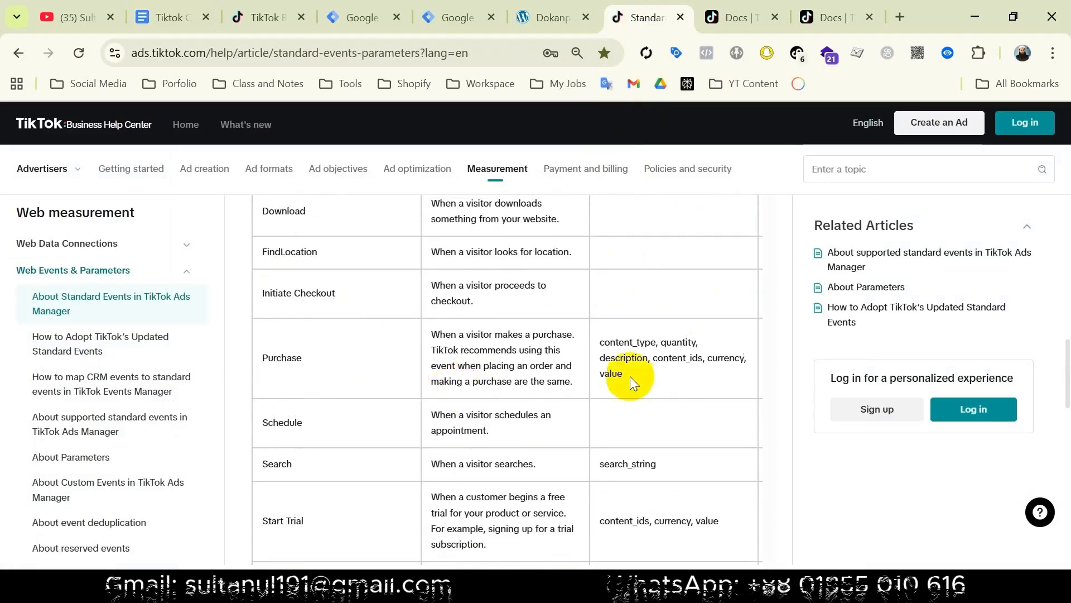
drag(627, 375, 594, 343)
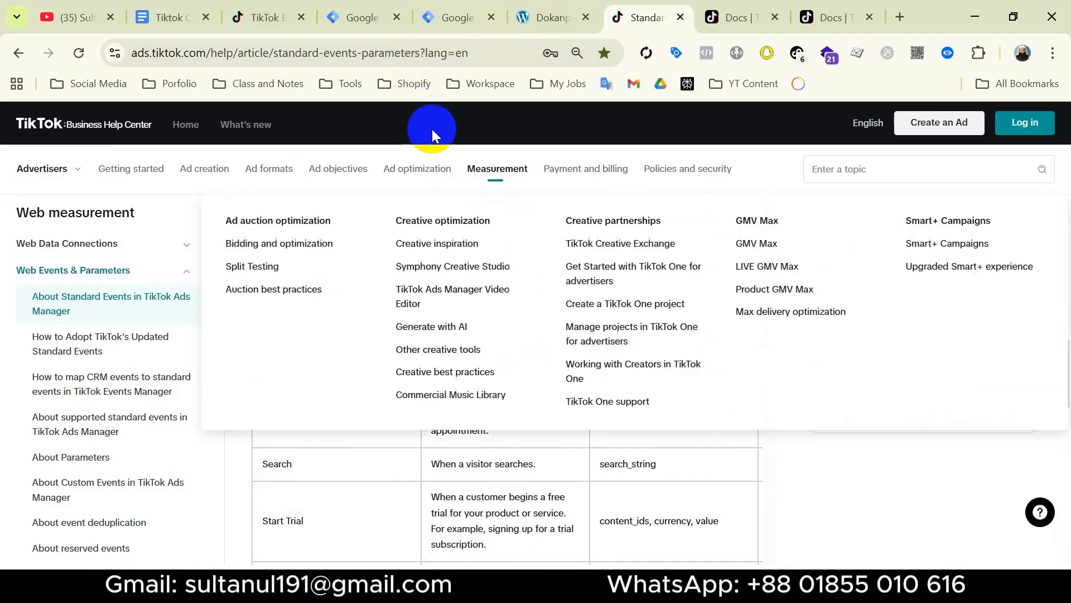
click(455, 17)
Reopen the Tik Events API - Purchase tag, expand Event Parameters and add six empty rows.
click(354, 480)
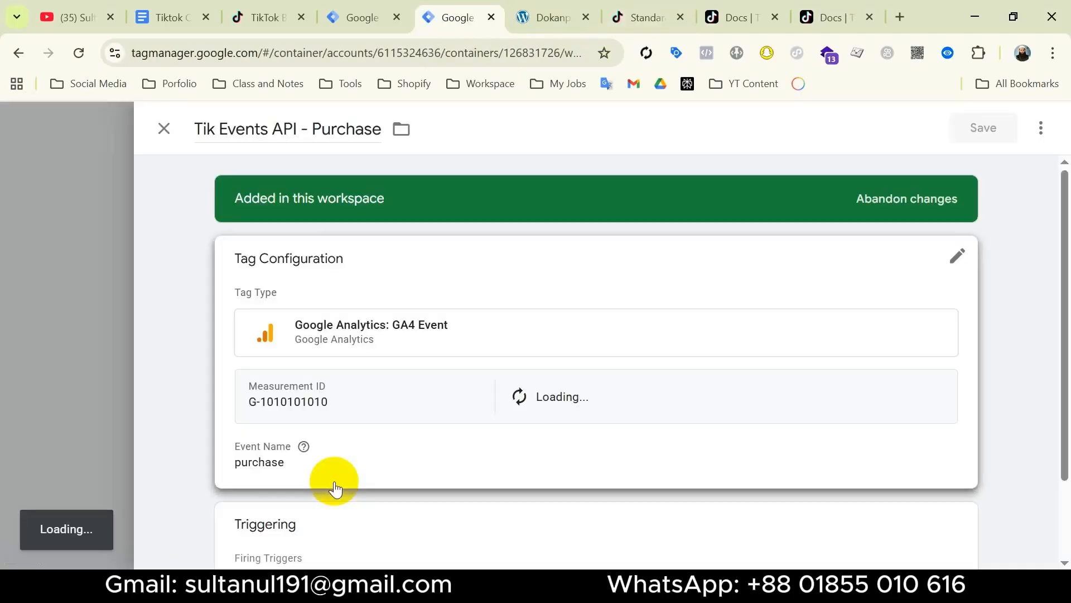
click(493, 453)
scroll(491, 390, down, 5)
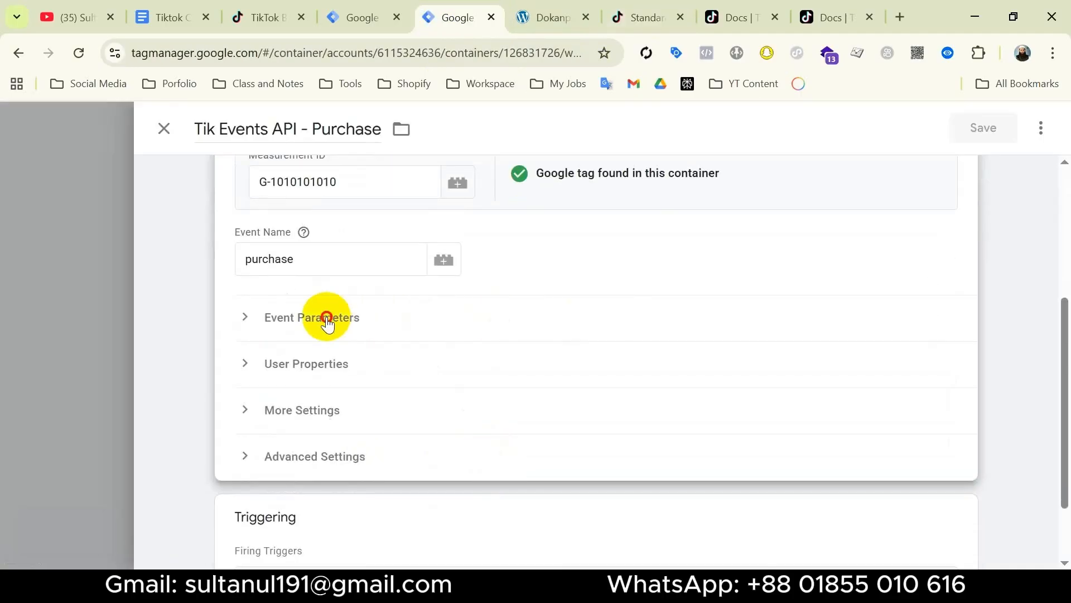
click(327, 320)
click(335, 435)
scroll(346, 379, down, 3)
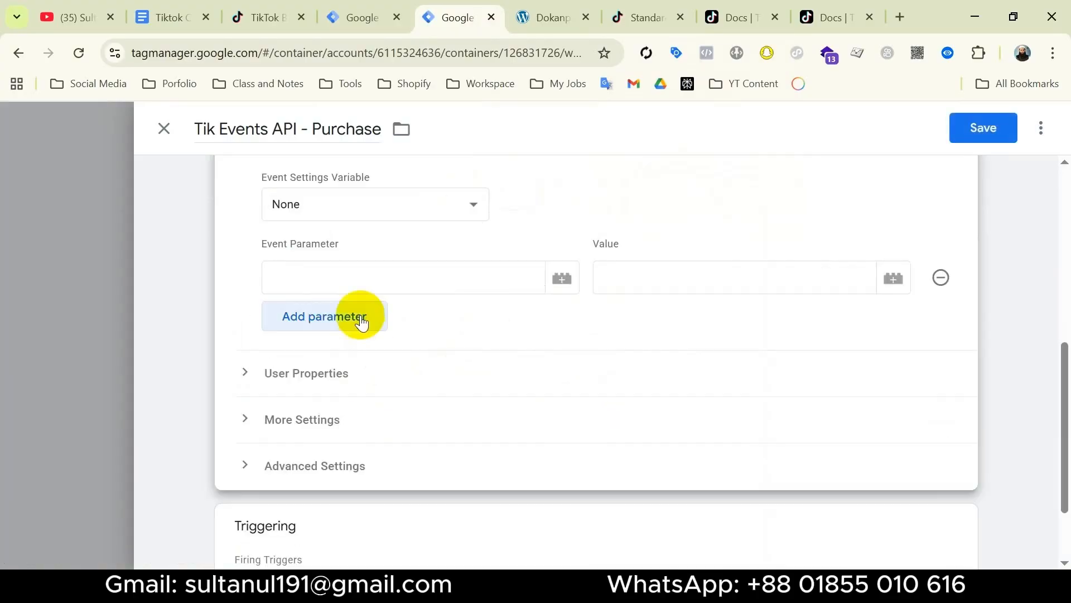
click(358, 313)
click(351, 359)
click(346, 409)
click(343, 456)
click(342, 503)
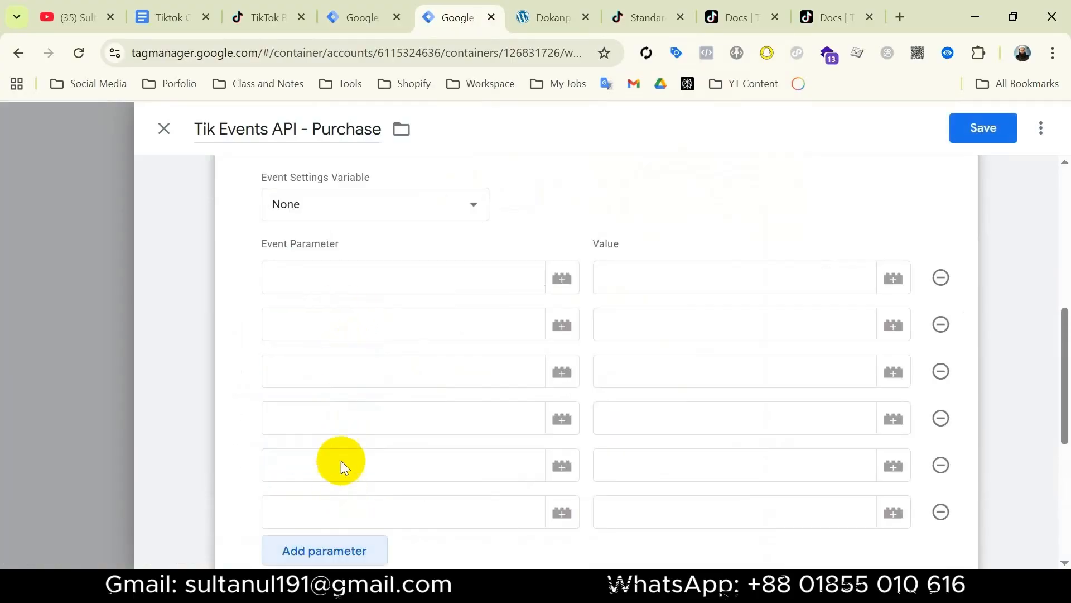
Copy content_type from TikTok's Purchase parameter list into the first parameter name.
click(299, 279)
click(647, 17)
double_click(676, 359)
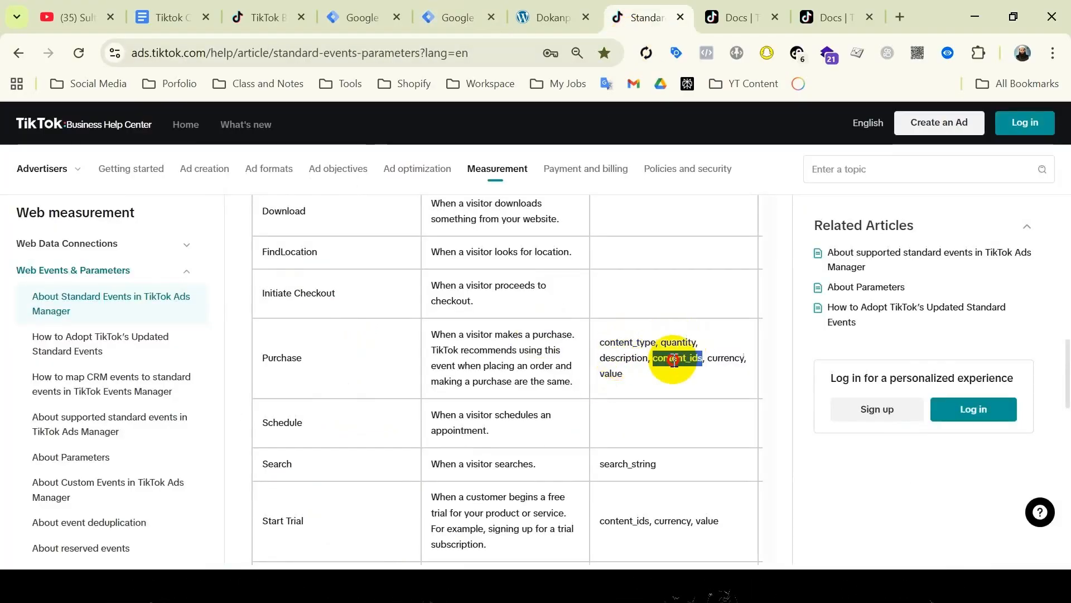
double_click(624, 358)
key(ctrl+c)
click(458, 17)
key(super+v)
Fill the remaining names quantity, content_ids, currency, value and description from clipboard history.
click(357, 402)
click(321, 325)
key(super+v)
click(358, 460)
click(323, 372)
key(super+v)
click(346, 410)
click(316, 421)
key(super+v)
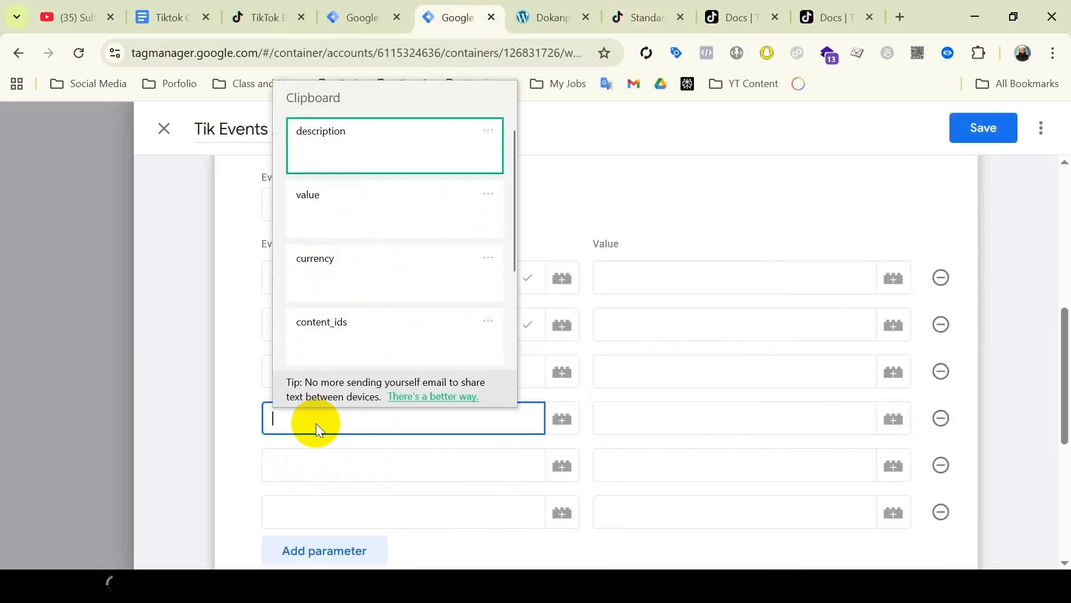
click(326, 267)
click(319, 464)
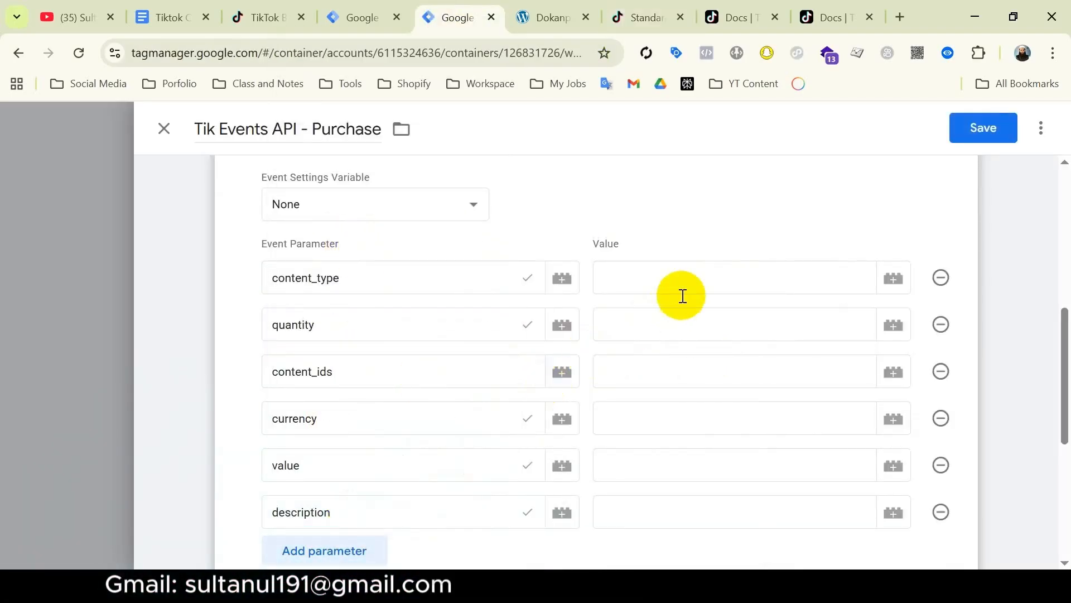
click(660, 276)
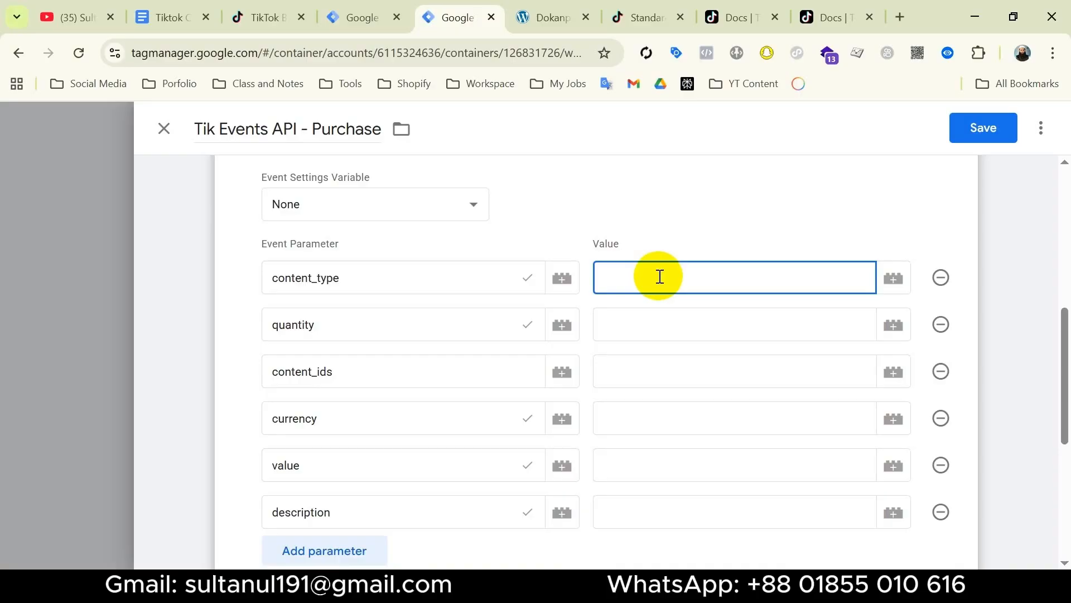
Set content_type's value to product and add an event_id parameter with a variable value.
click(893, 276)
text(priu)
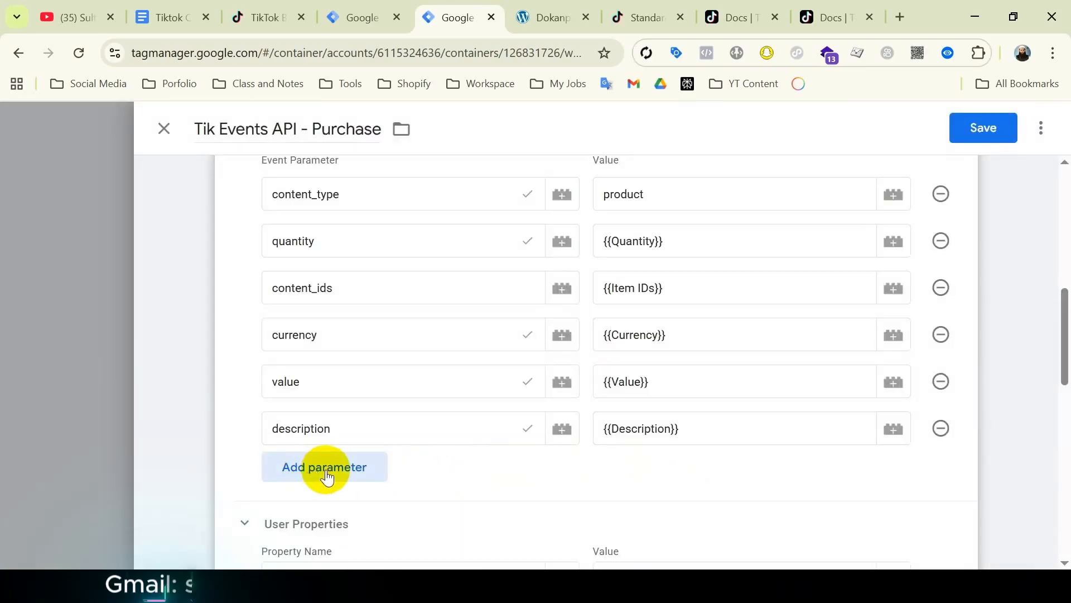
click(330, 472)
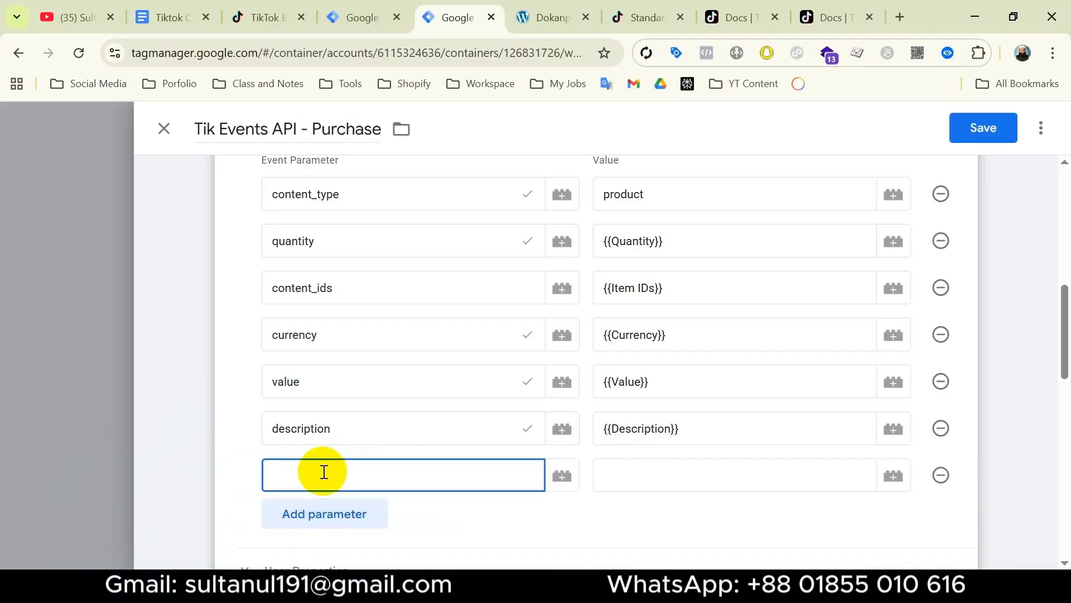
text(event_id)
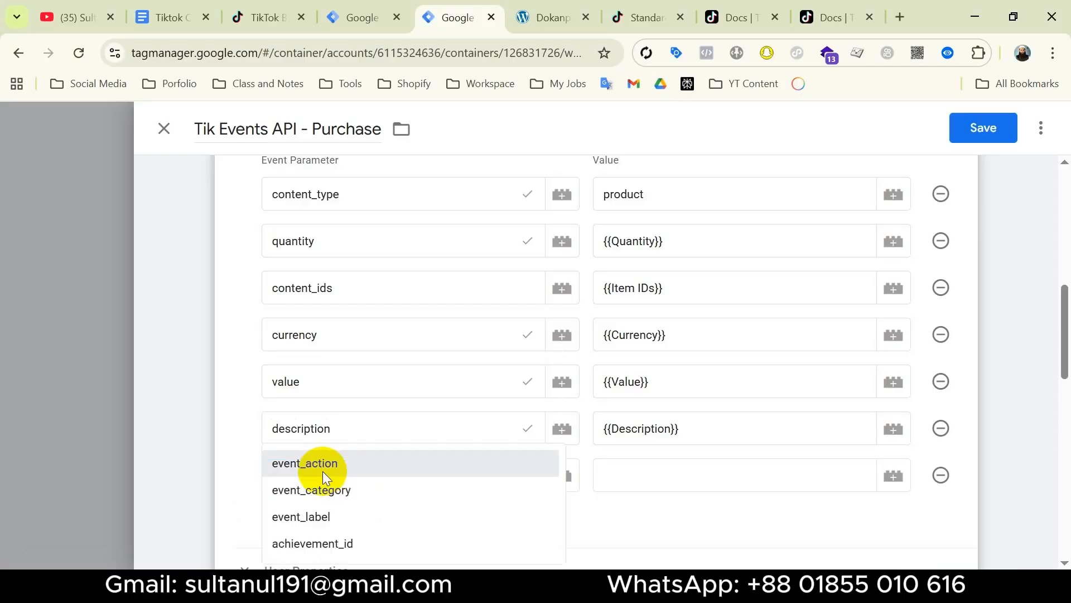
click(891, 475)
scroll(428, 384, down, 4)
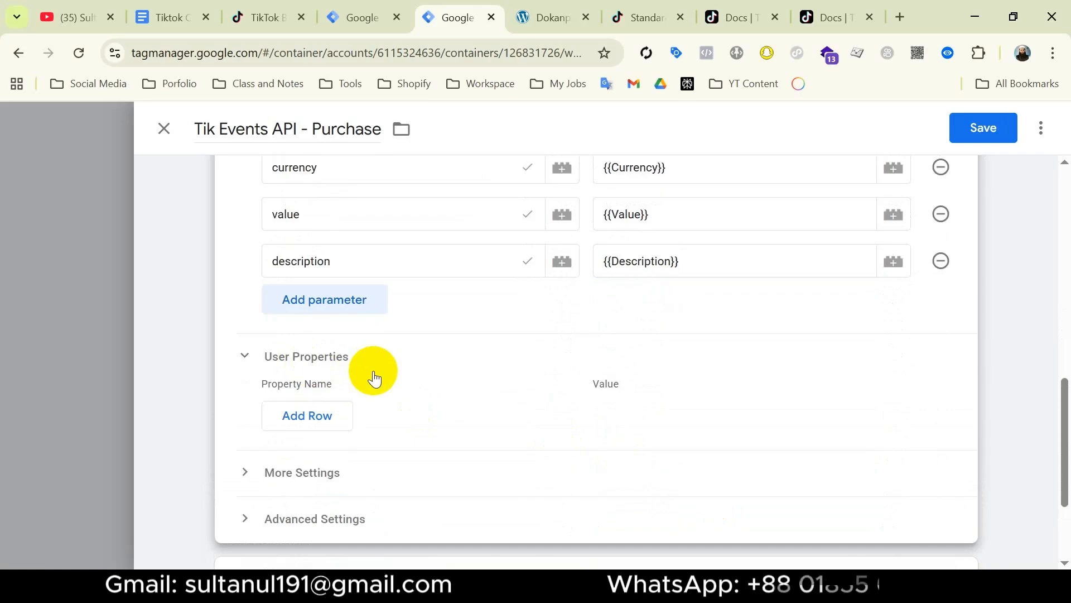
Add seven empty User Properties rows to the purchase tag.
scroll(374, 357, down, 2)
click(320, 331)
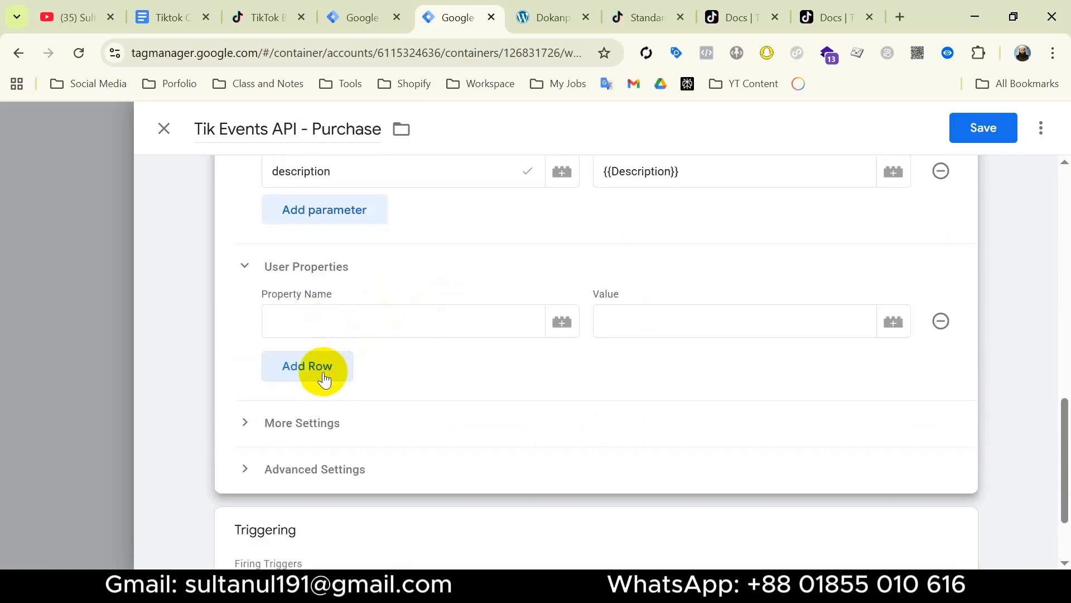
click(324, 373)
click(326, 410)
click(327, 448)
click(325, 528)
scroll(323, 552, down, 1)
click(317, 486)
click(314, 523)
click(335, 241)
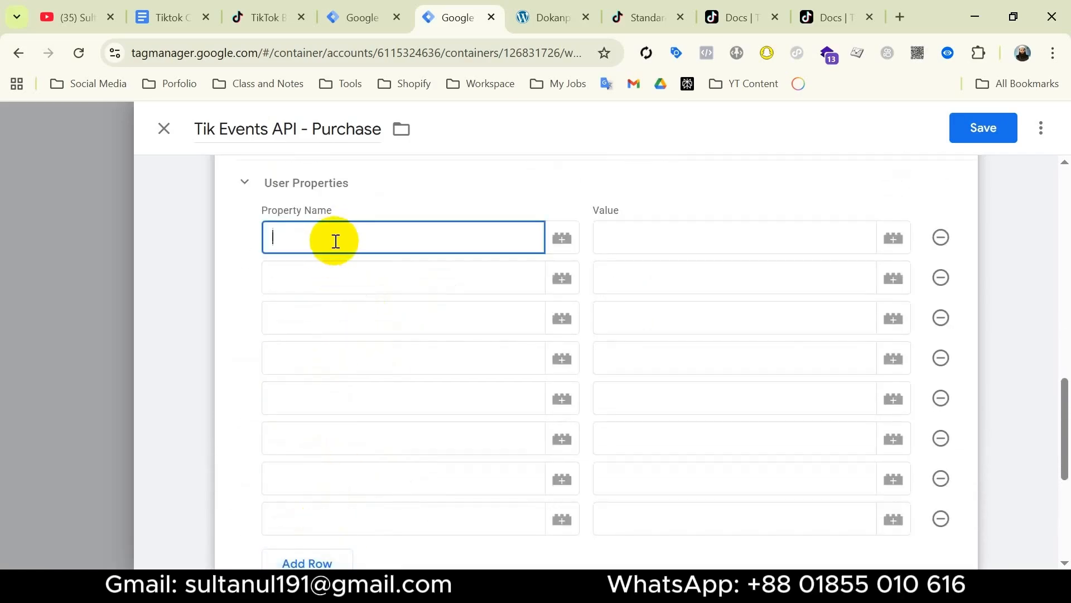
Copy user parameter names such as ttclid and external_id from TikTok's API docs.
click(742, 18)
scroll(153, 265, down, 3)
double_click(153, 266)
scroll(199, 328, down, 12)
double_click(162, 224)
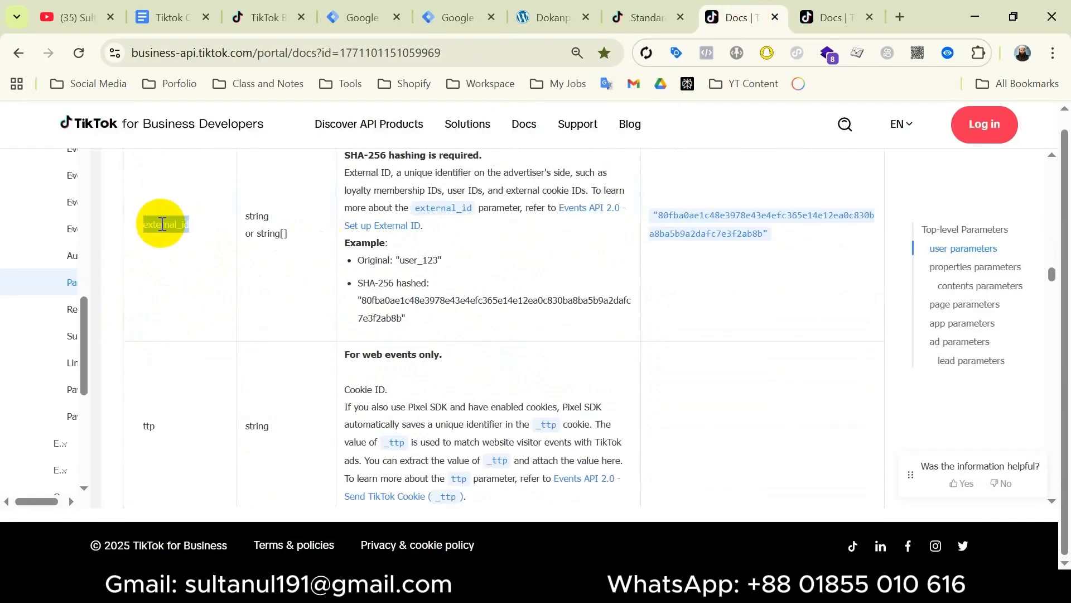
scroll(162, 223, down, 15)
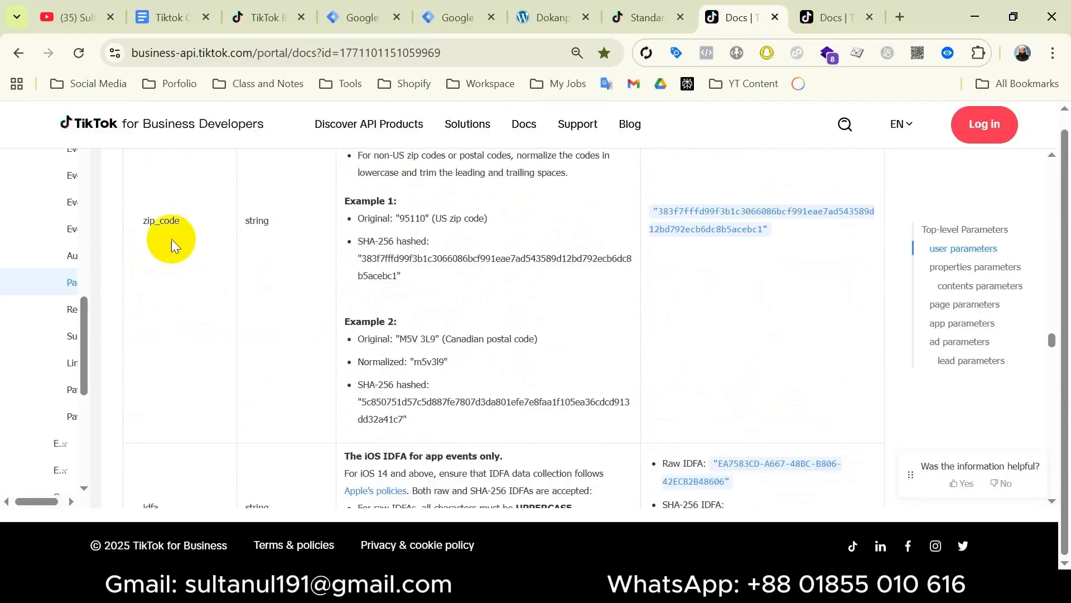
scroll(190, 289, down, 15)
scroll(193, 289, up, 20)
scroll(192, 289, down, 5)
scroll(192, 289, up, 8)
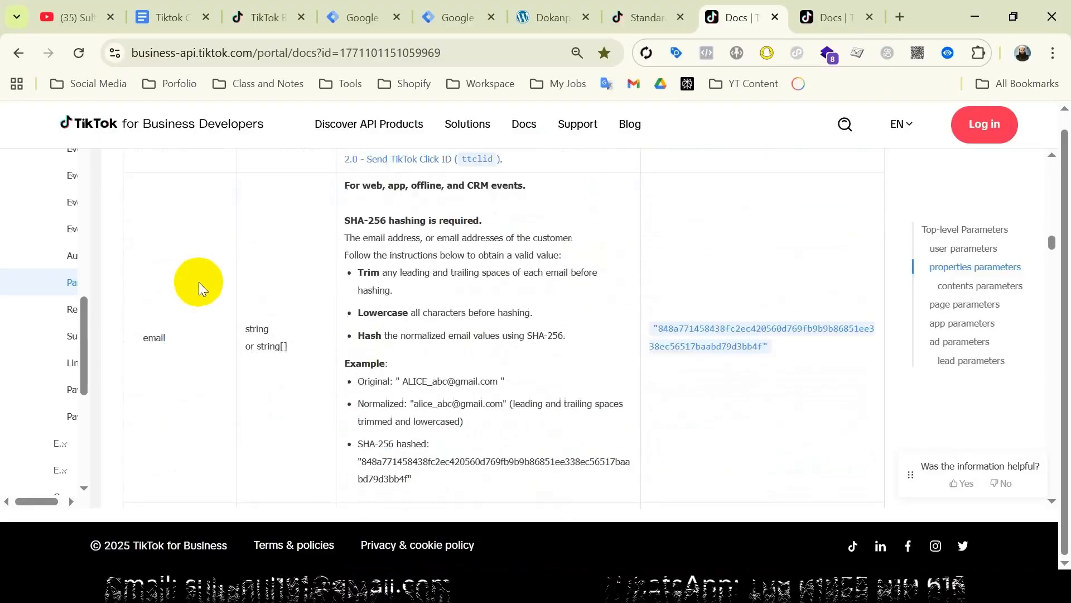
click(453, 19)
Paste country, city, zip_code and email into the property name fields.
key(super+v)
scroll(364, 313, down, 5)
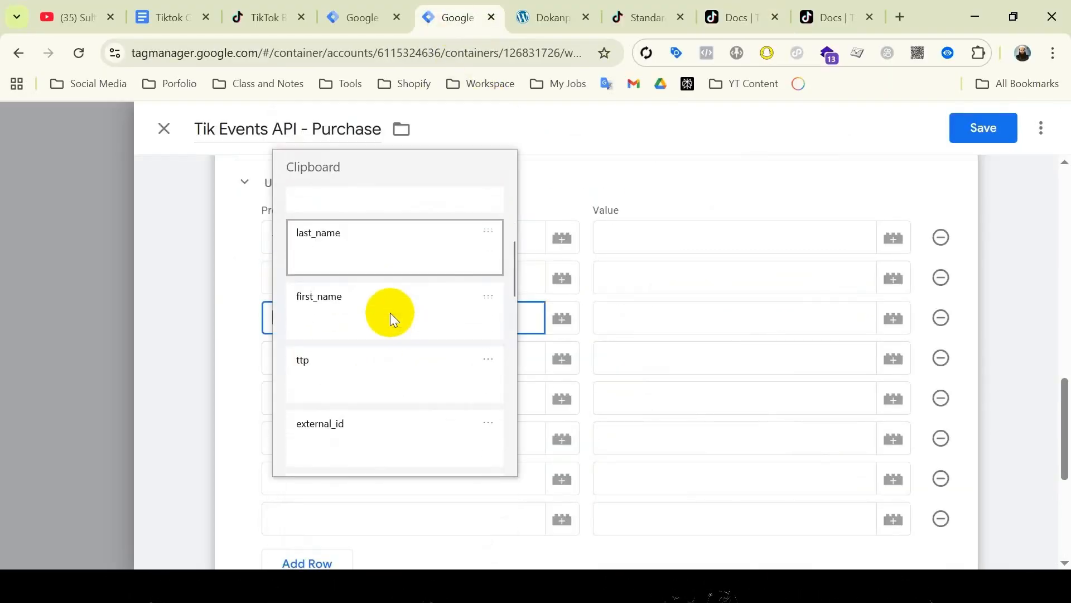
scroll(390, 313, up, 3)
click(390, 313)
click(316, 364)
key(super+v)
click(362, 235)
click(346, 398)
key(super+v)
click(409, 245)
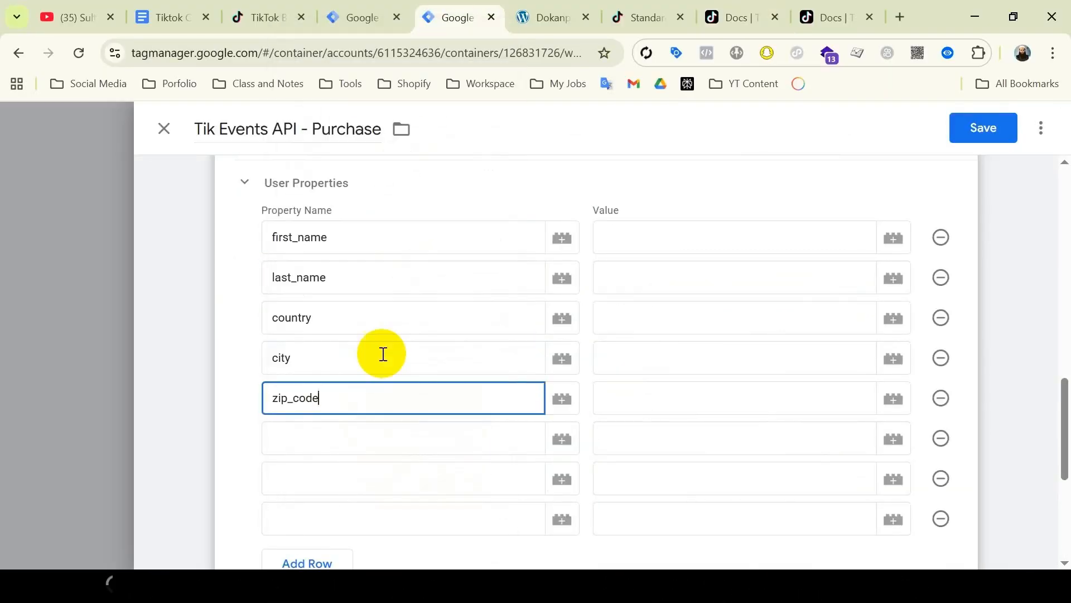
click(368, 438)
Paste phone, ttp, ttclid and external_id into the remaining property names.
key(super+v)
scroll(366, 268, down, 4)
click(366, 268)
key(super+v)
click(306, 353)
click(334, 308)
key(super+v)
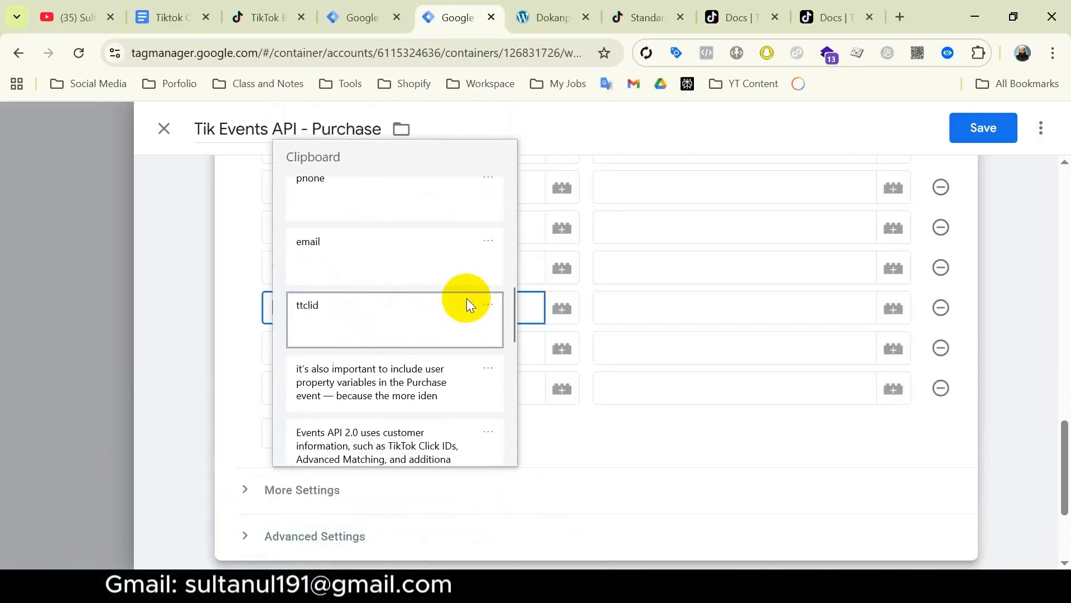
click(467, 299)
click(357, 351)
key(super+v)
scroll(357, 240, down, 4)
click(357, 239)
scroll(388, 514, up, 2)
scroll(410, 421, up, 2)
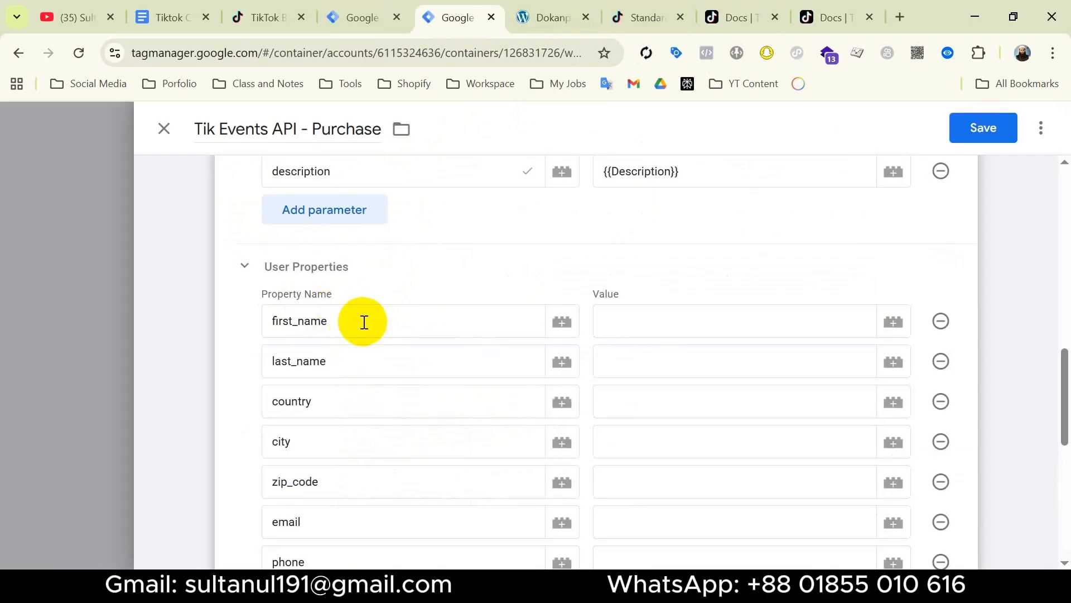
click(737, 15)
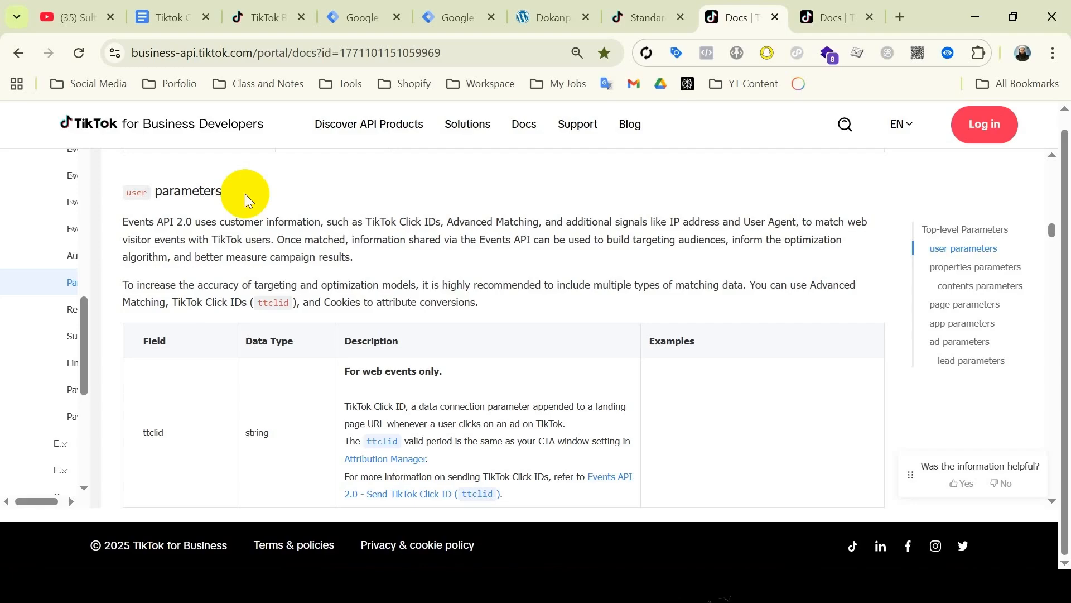
Return to the purchase tag and check the first_name user property.
click(478, 16)
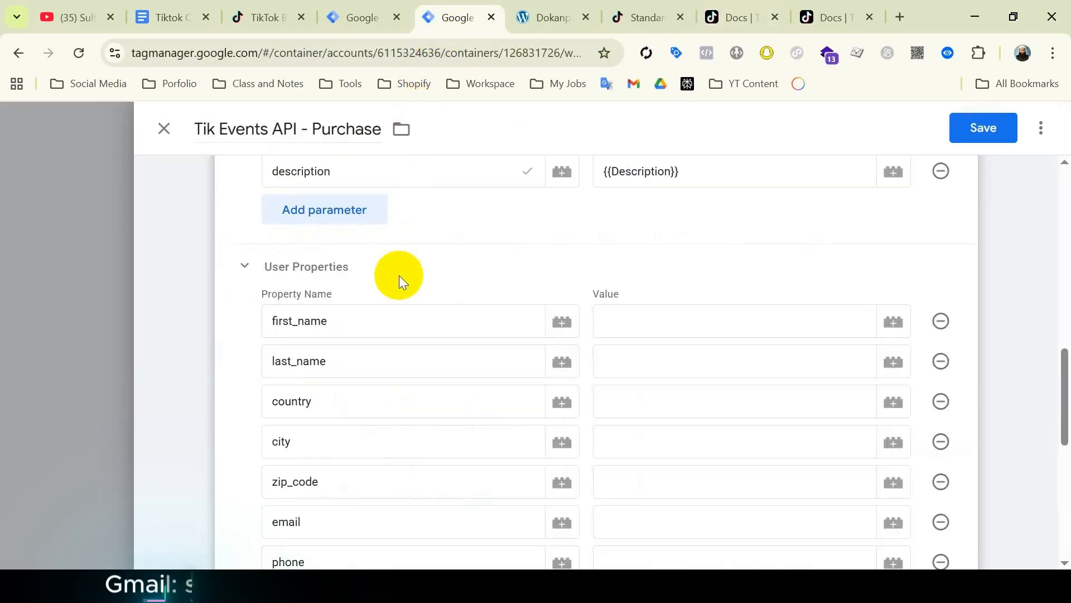
scroll(430, 268, down, 1)
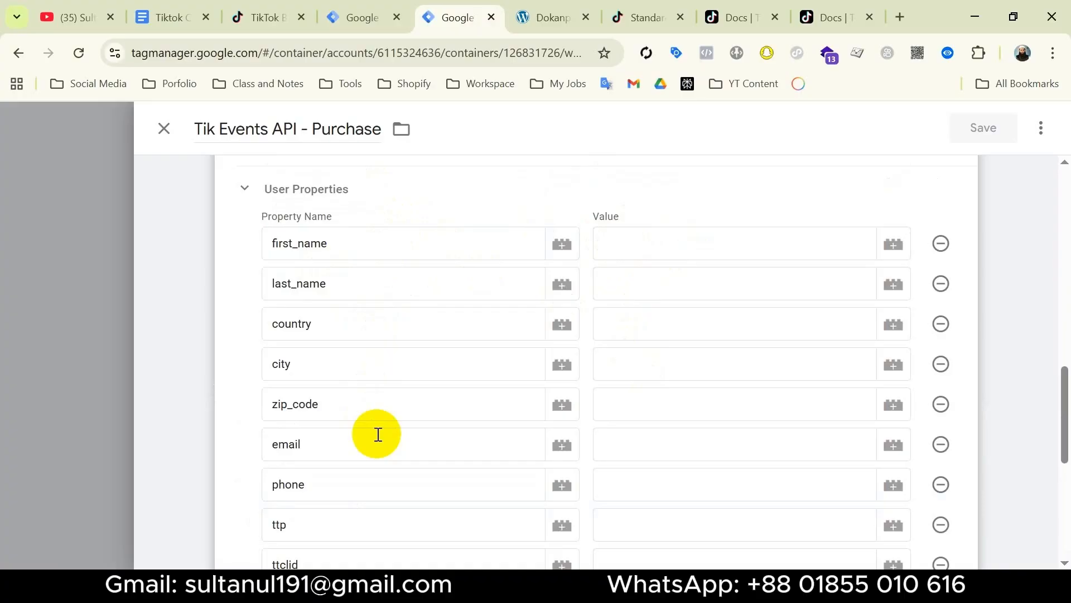
click(388, 242)
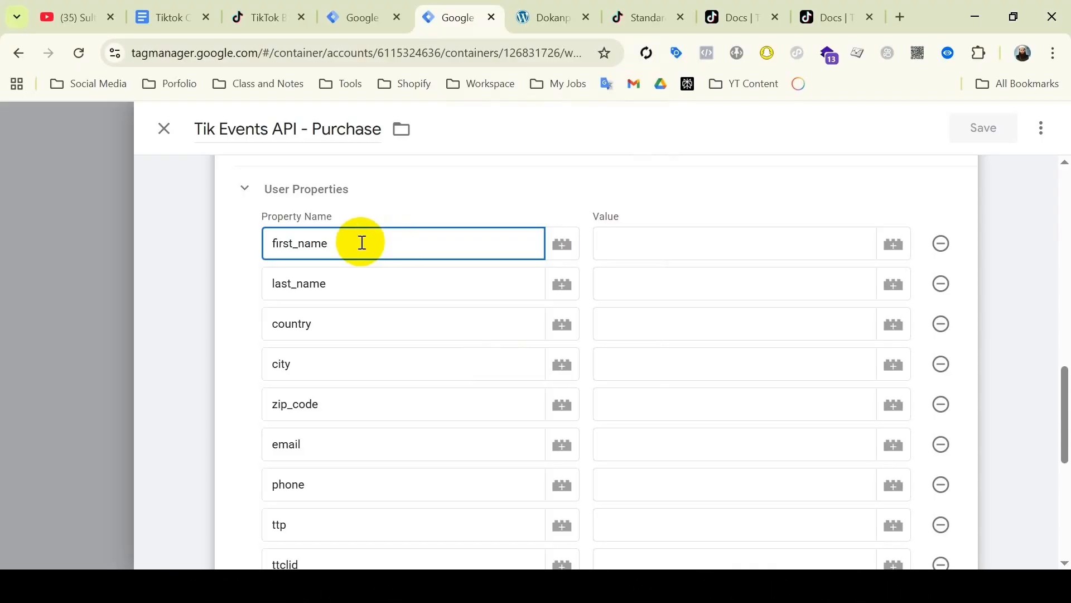
Duplicate the tab, start Preview and connect Tag Assistant to the store site.
right_click(463, 20)
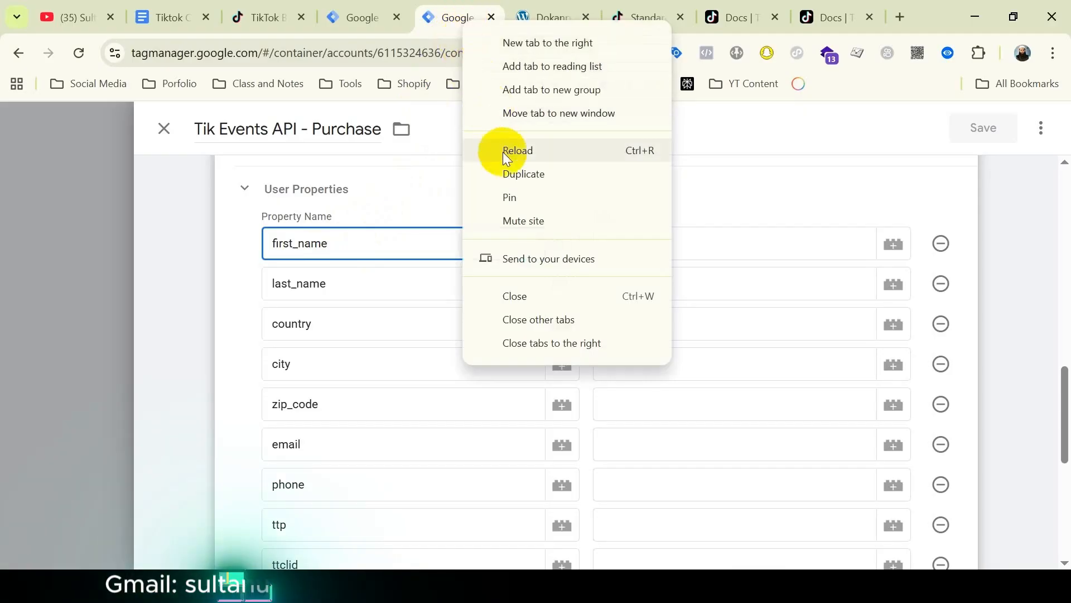
click(512, 173)
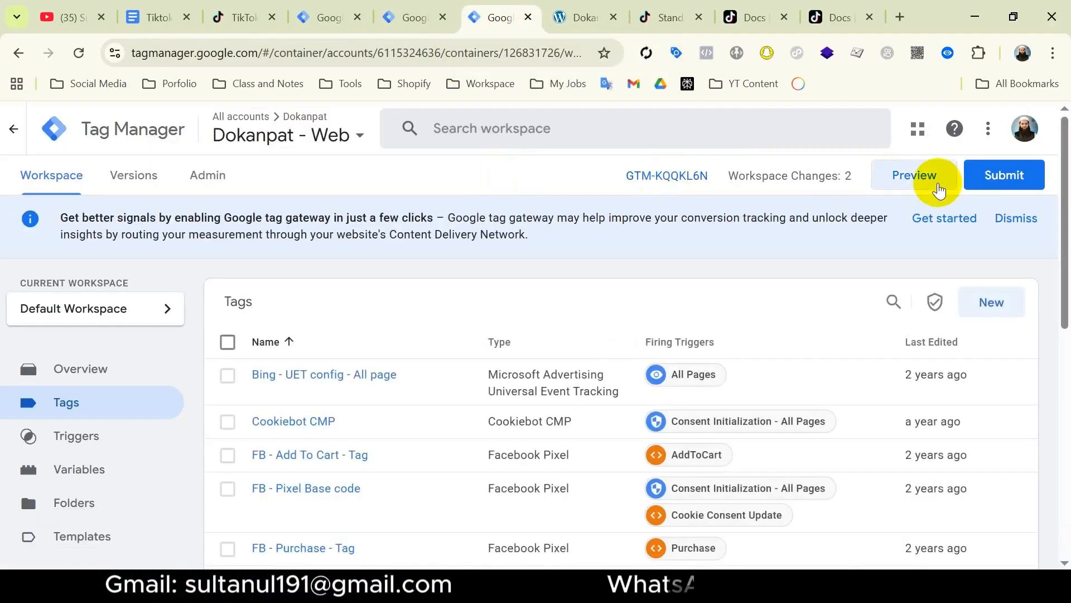
click(940, 189)
click(557, 497)
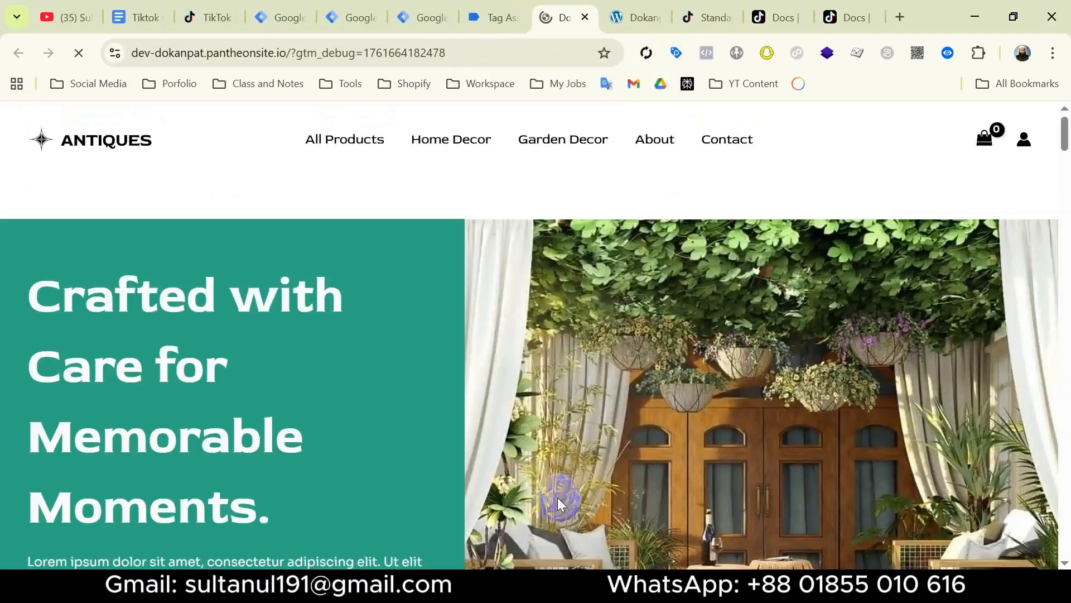
Place a cash-on-delivery test order for one Golden Lamps totalling 15.75$.
scroll(437, 401, down, 2)
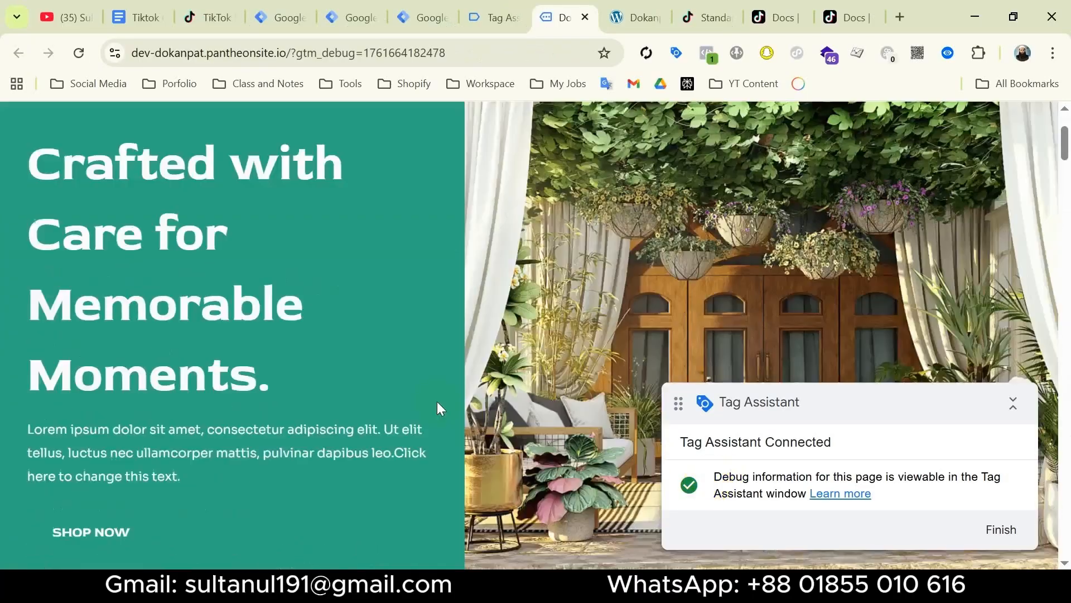
scroll(437, 401, down, 10)
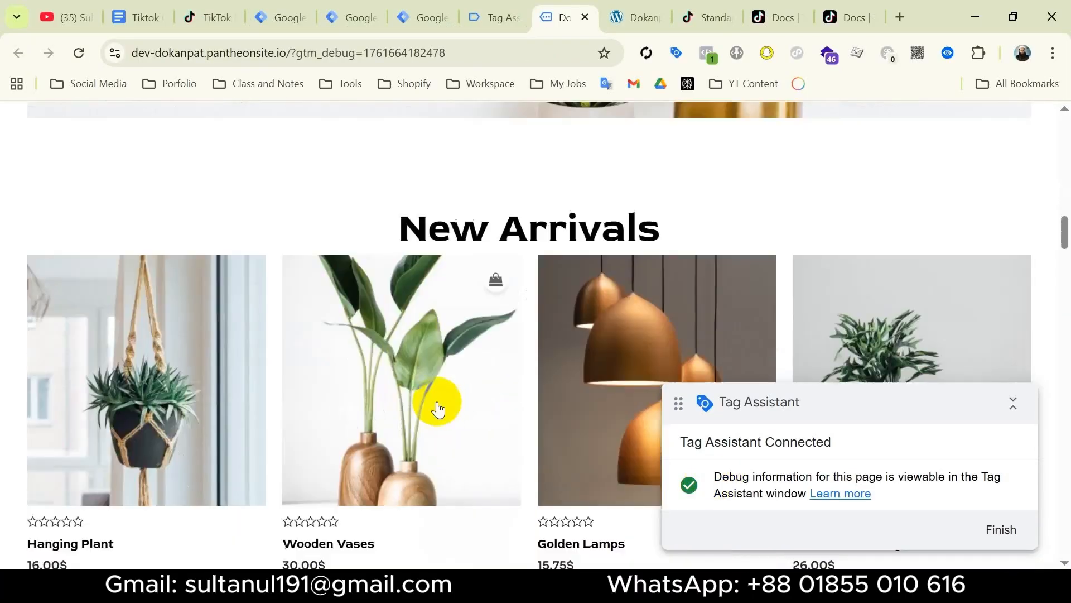
click(591, 369)
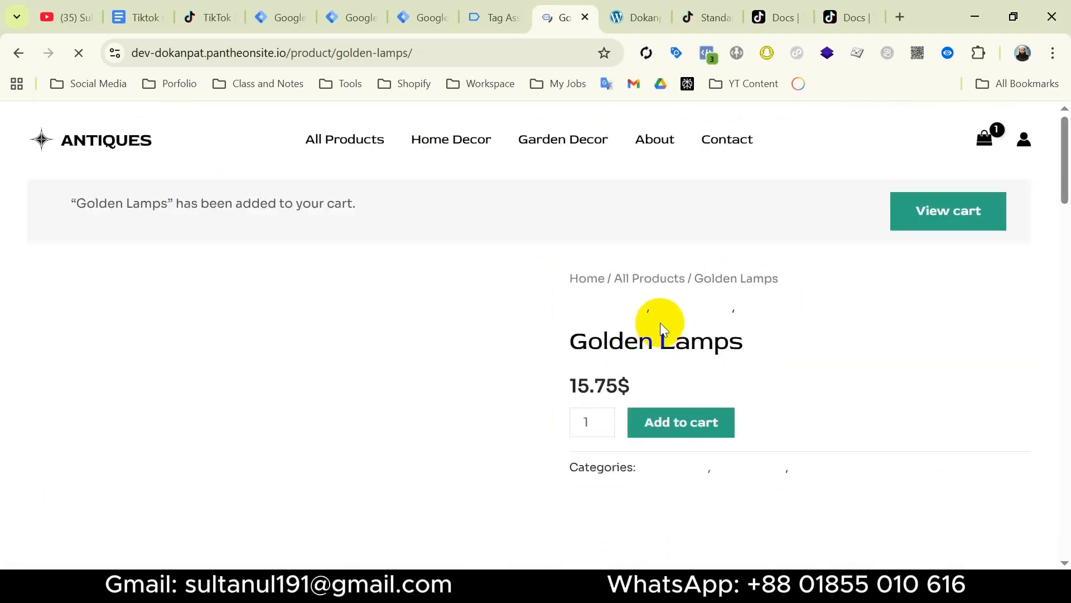
click(928, 216)
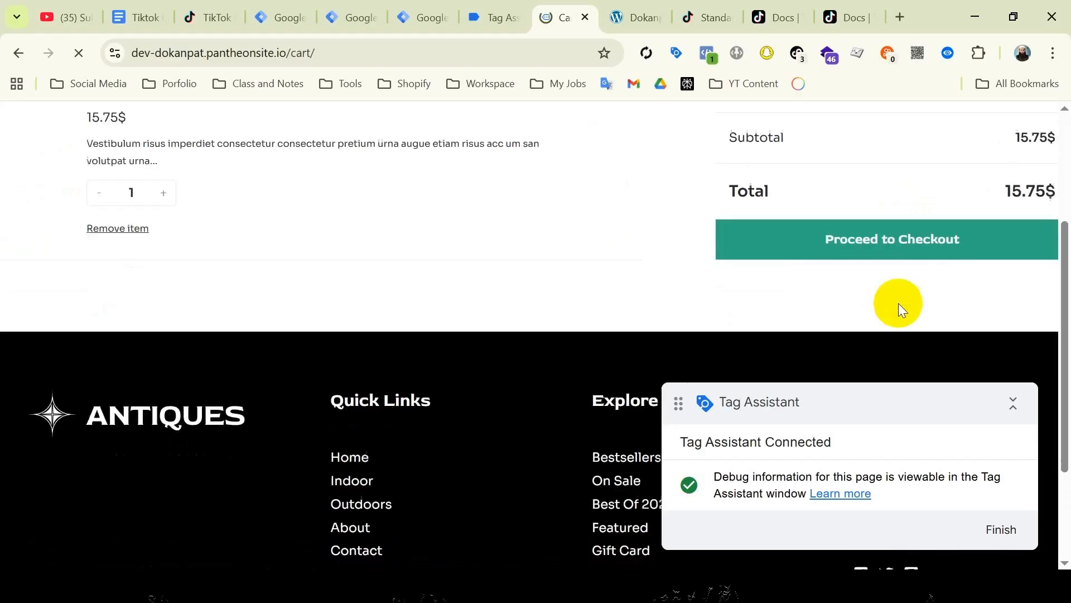
click(896, 274)
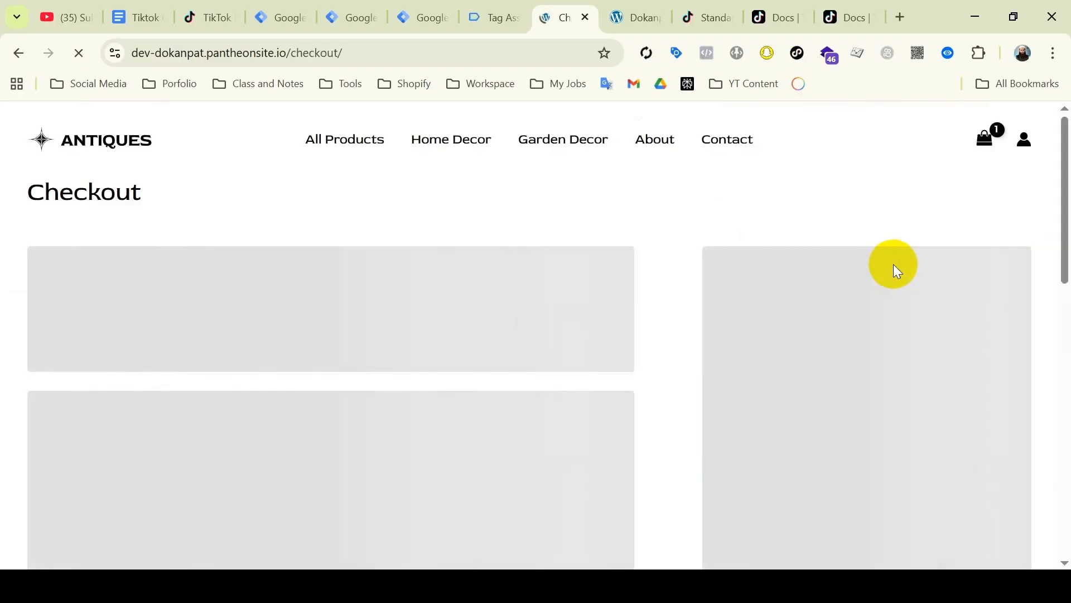
scroll(882, 263, down, 15)
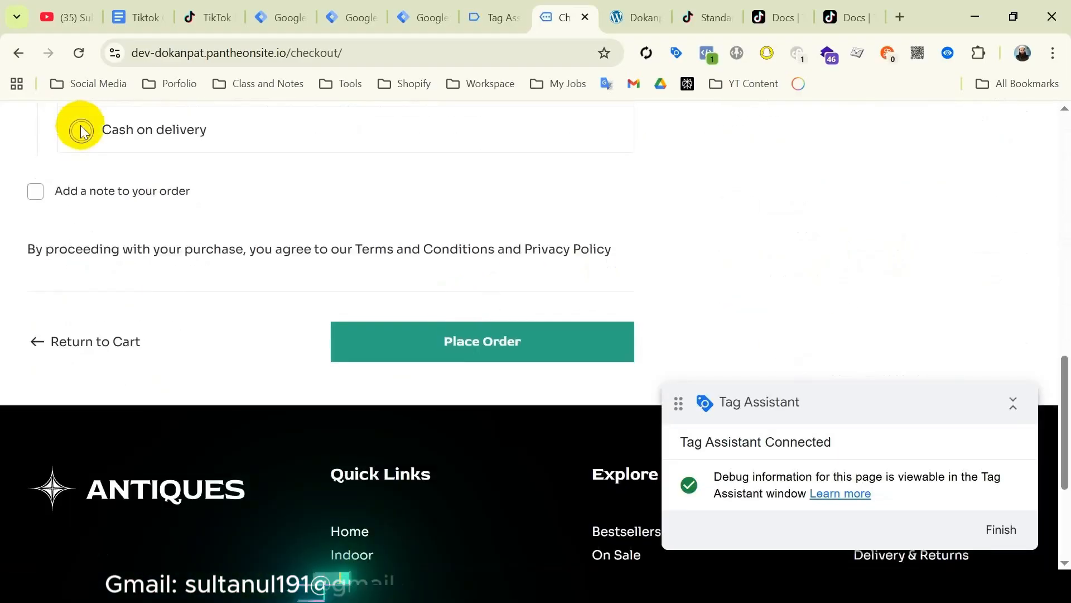
click(78, 124)
click(510, 375)
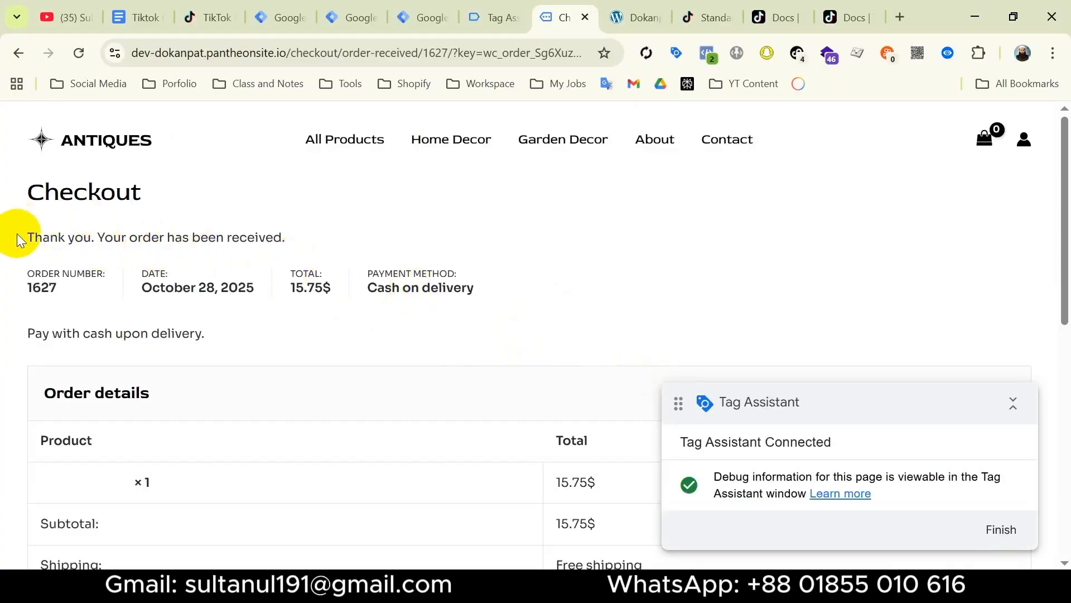
drag(24, 237, 258, 237)
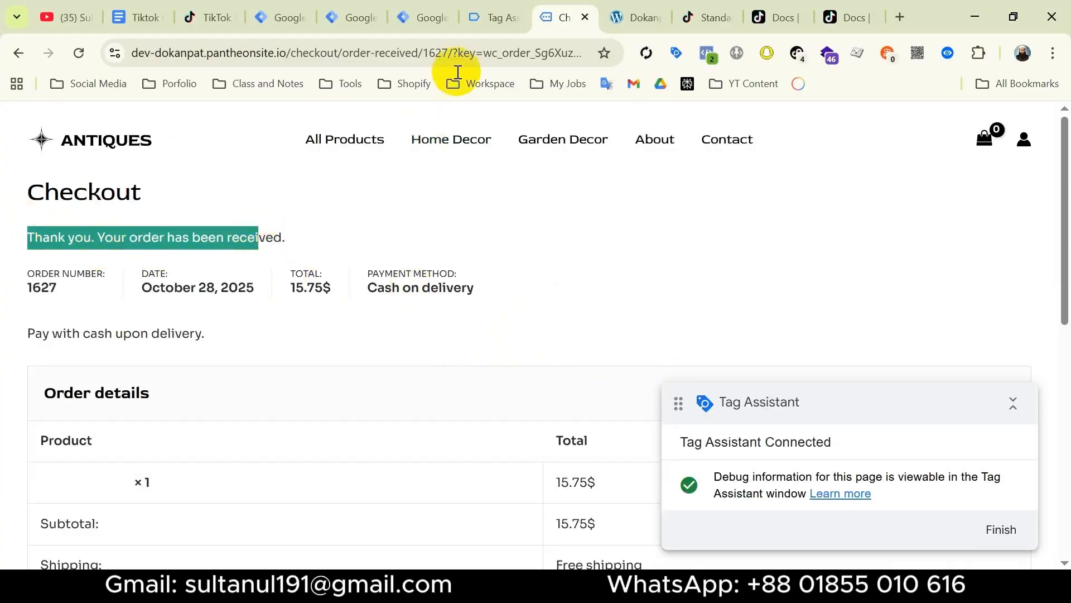
click(491, 20)
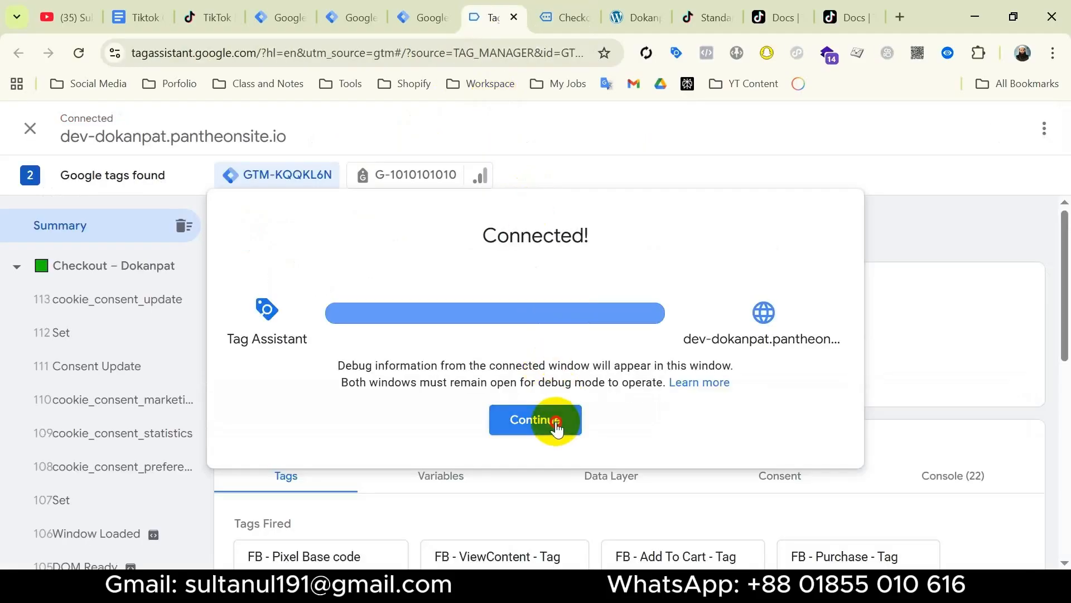
Open the purchase event's data layer values in Tag Assistant.
click(556, 424)
scroll(133, 368, down, 5)
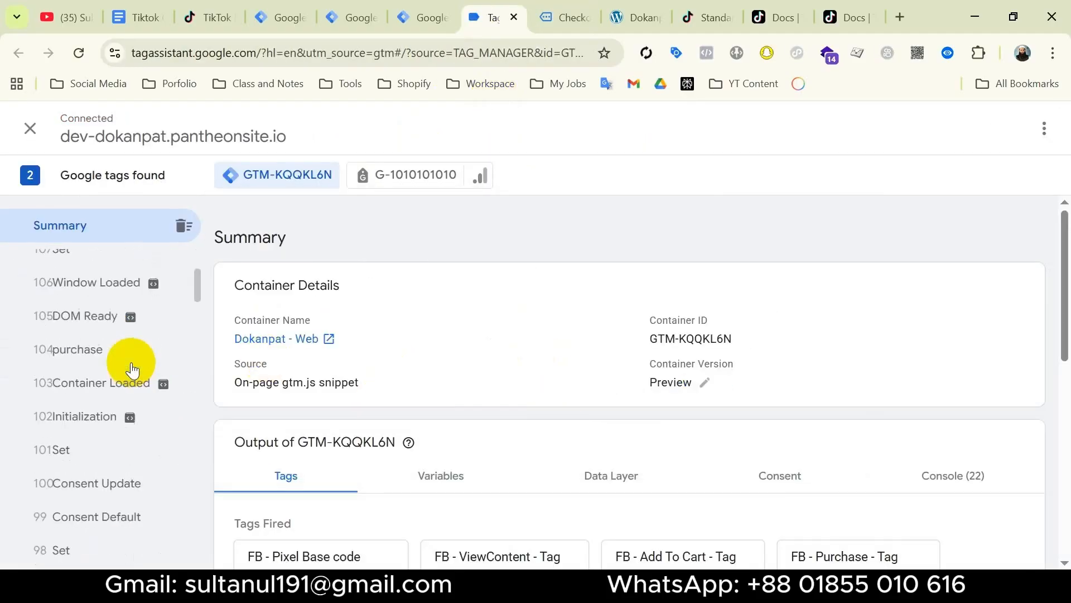
click(89, 357)
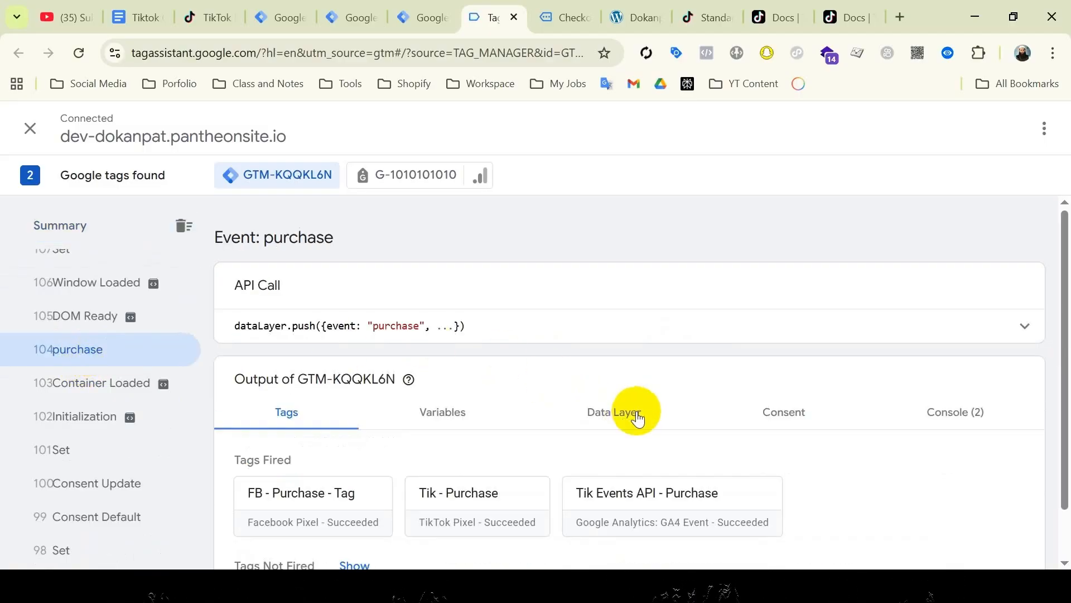
click(636, 415)
Locate orderData.customer.billing and copy its billing and phone key names.
scroll(484, 477, down, 15)
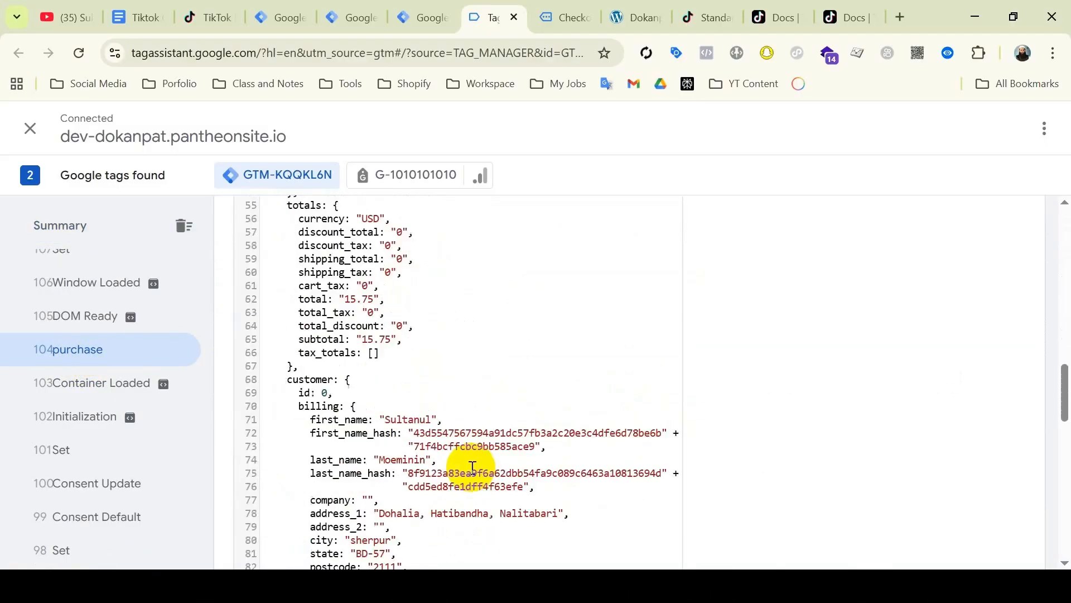
scroll(472, 468, up, 3)
scroll(439, 280, down, 3)
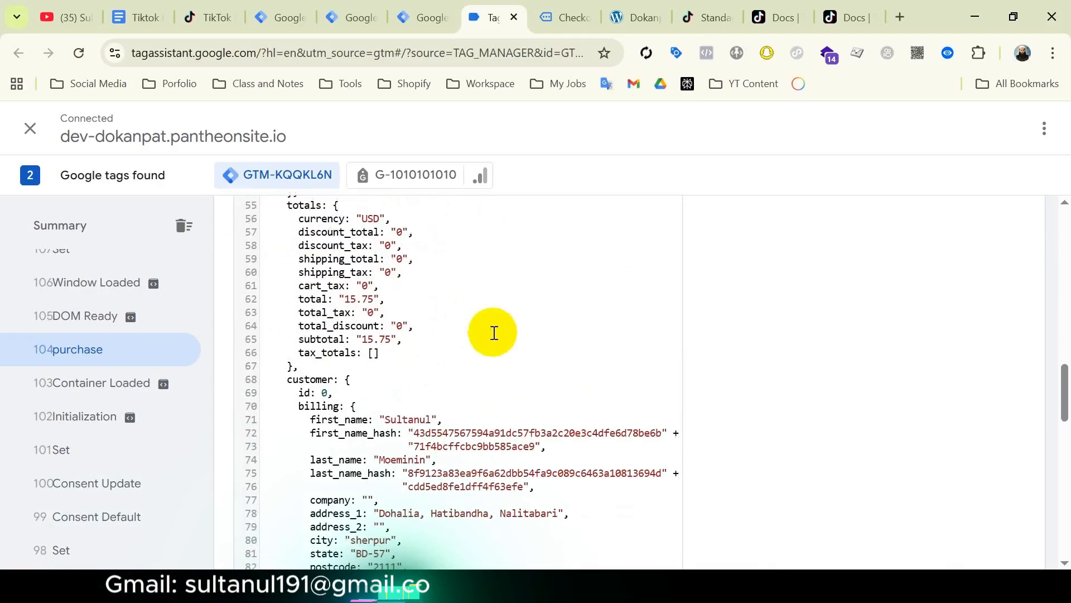
scroll(433, 390, down, 2)
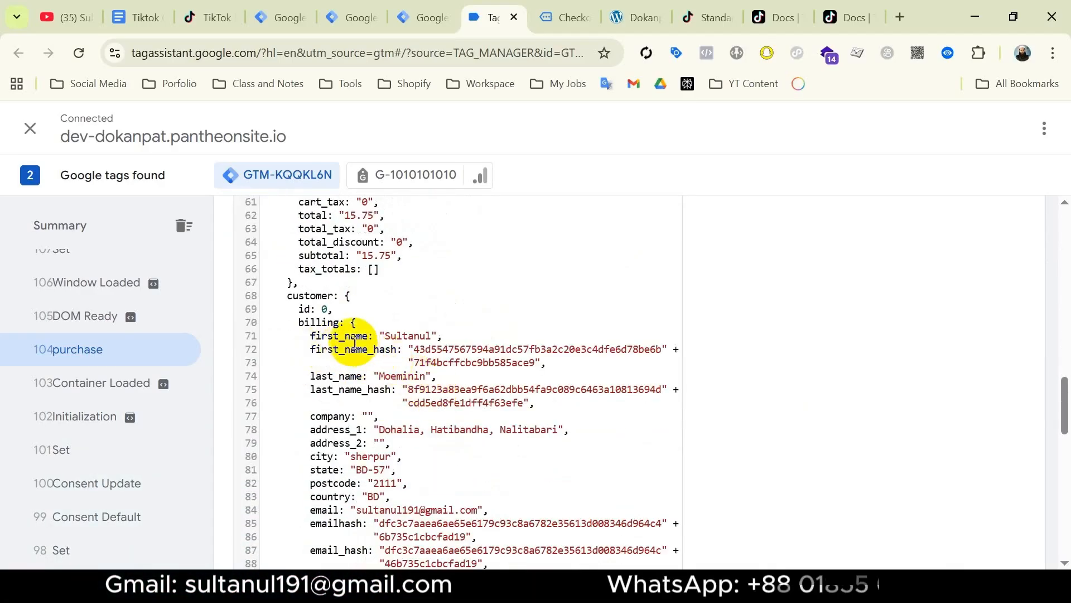
scroll(340, 387, down, 2)
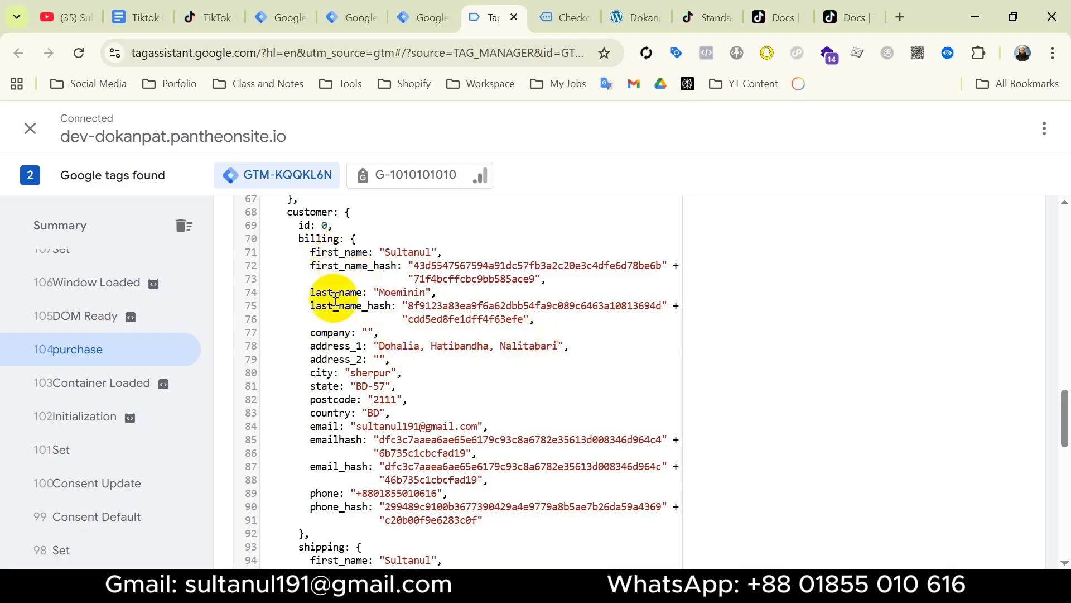
scroll(413, 352, up, 8)
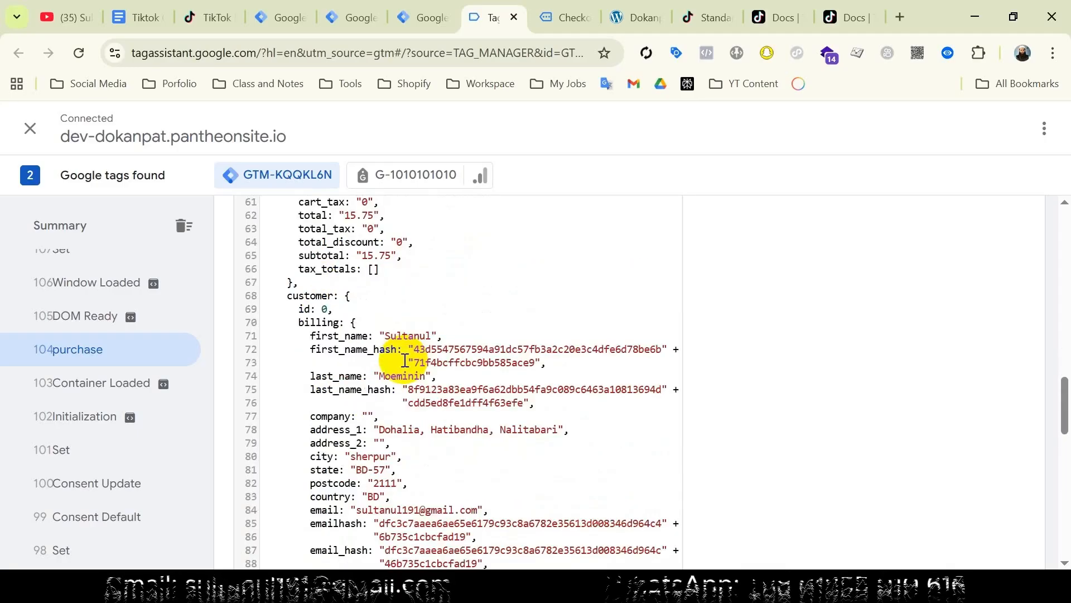
scroll(405, 360, up, 2)
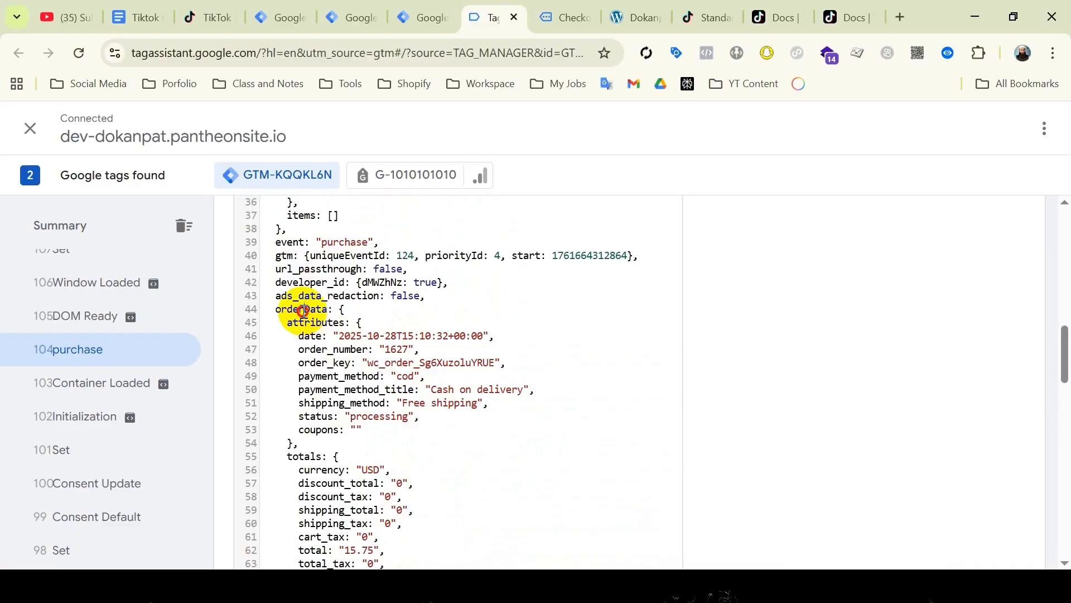
scroll(329, 309, down, 8)
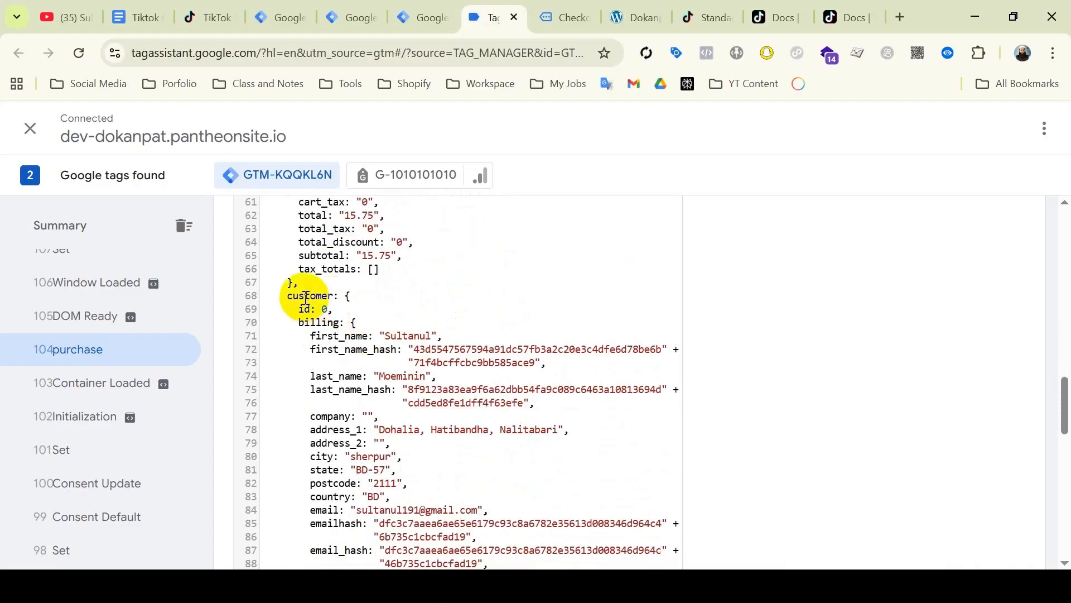
double_click(321, 324)
key(super+c)
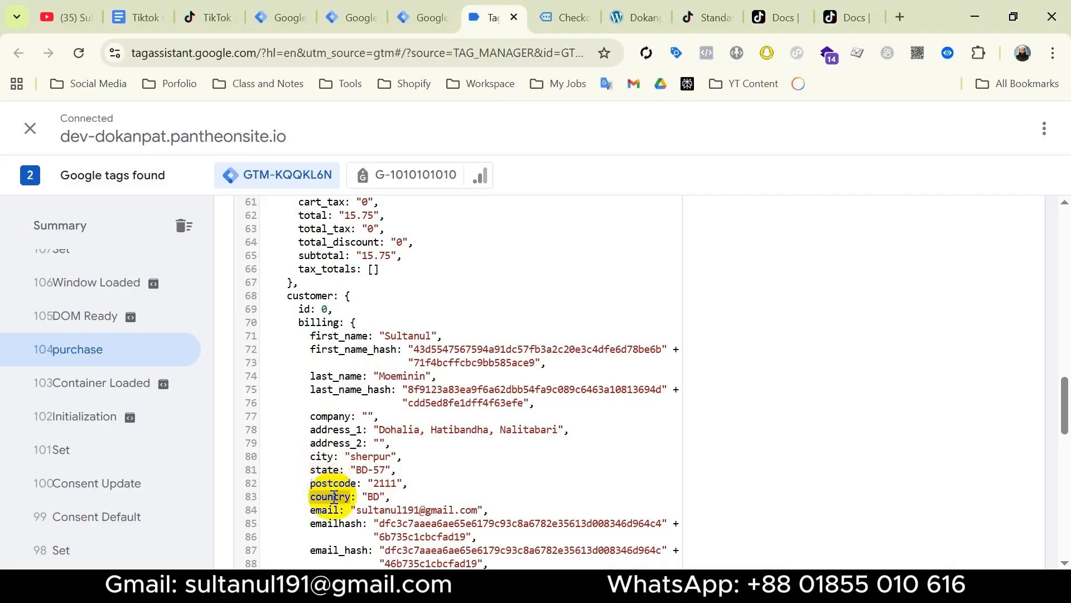
scroll(361, 493, down, 3)
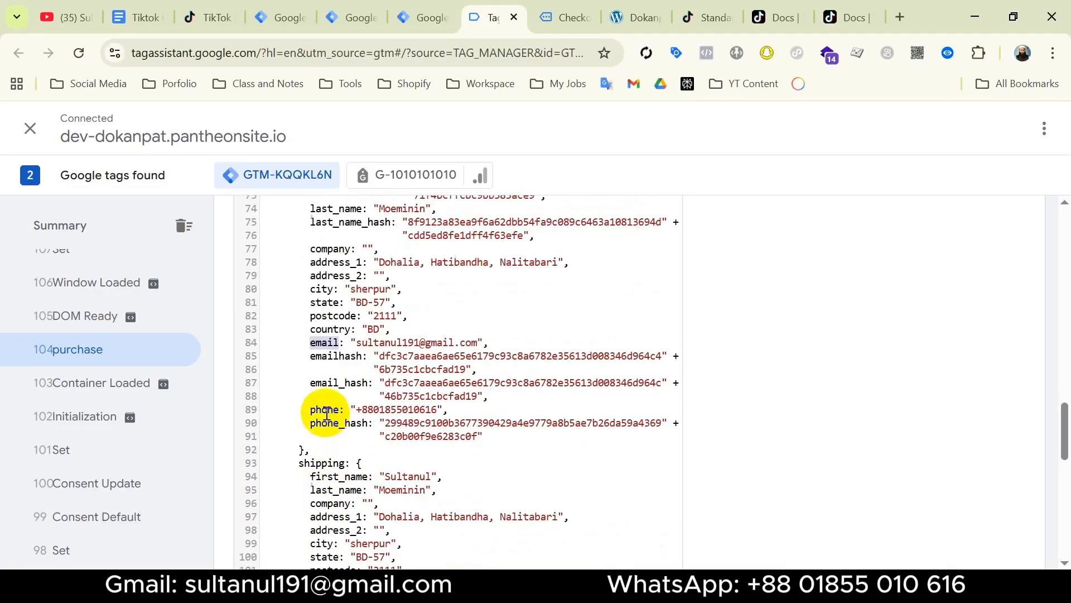
click(327, 411)
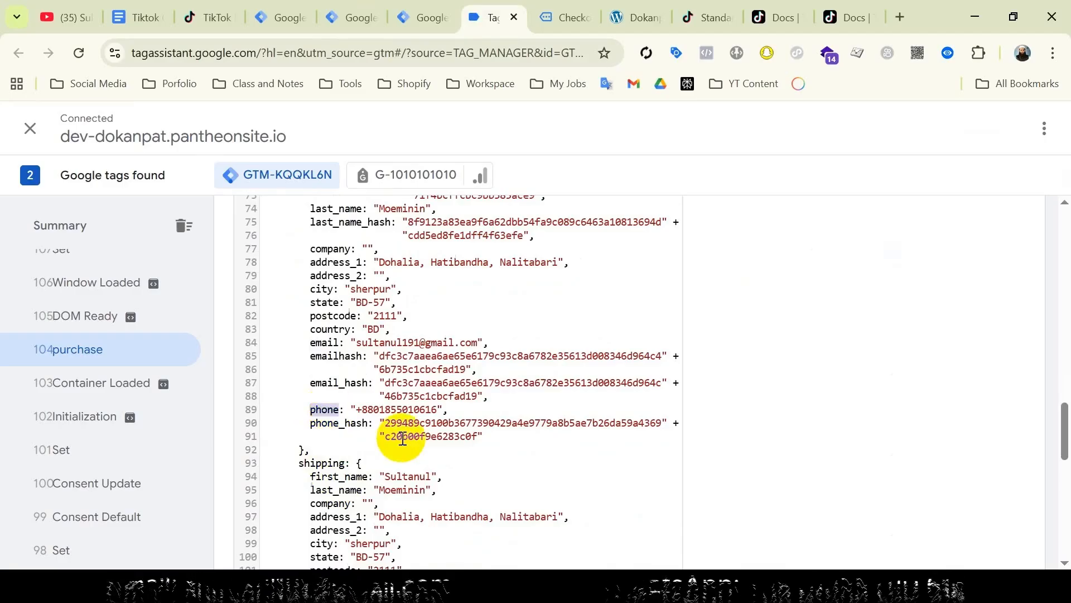
click(356, 18)
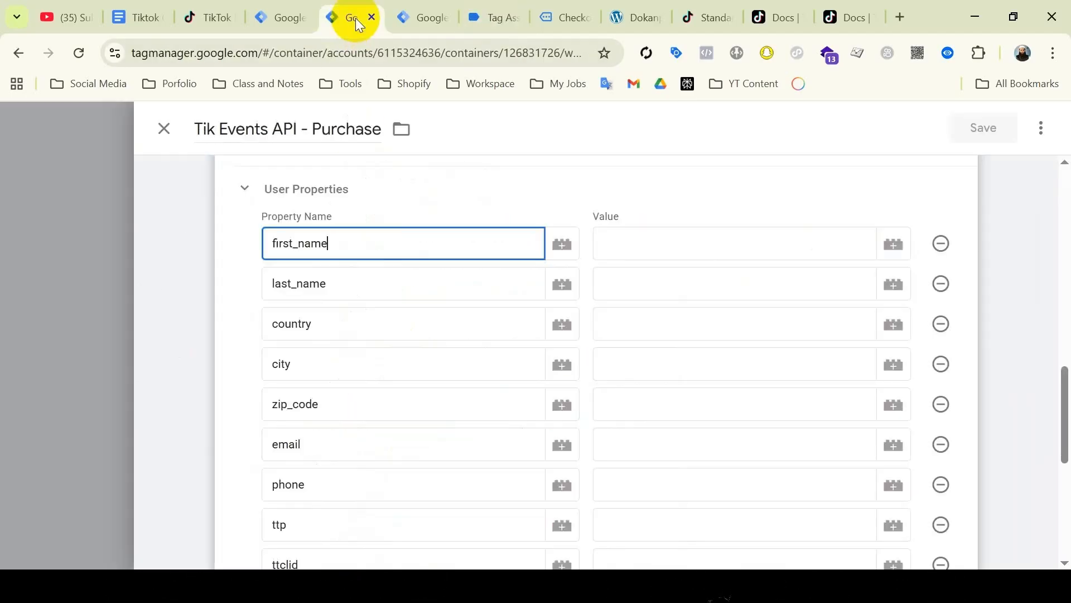
Start a new Data Layer Variable for the first_name value.
click(891, 246)
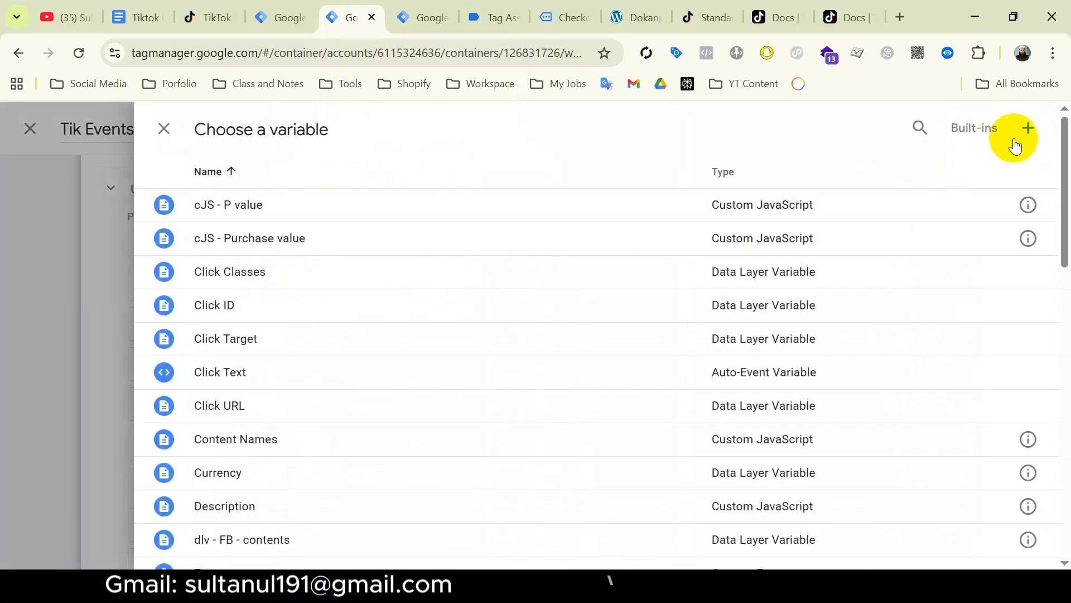
click(1029, 128)
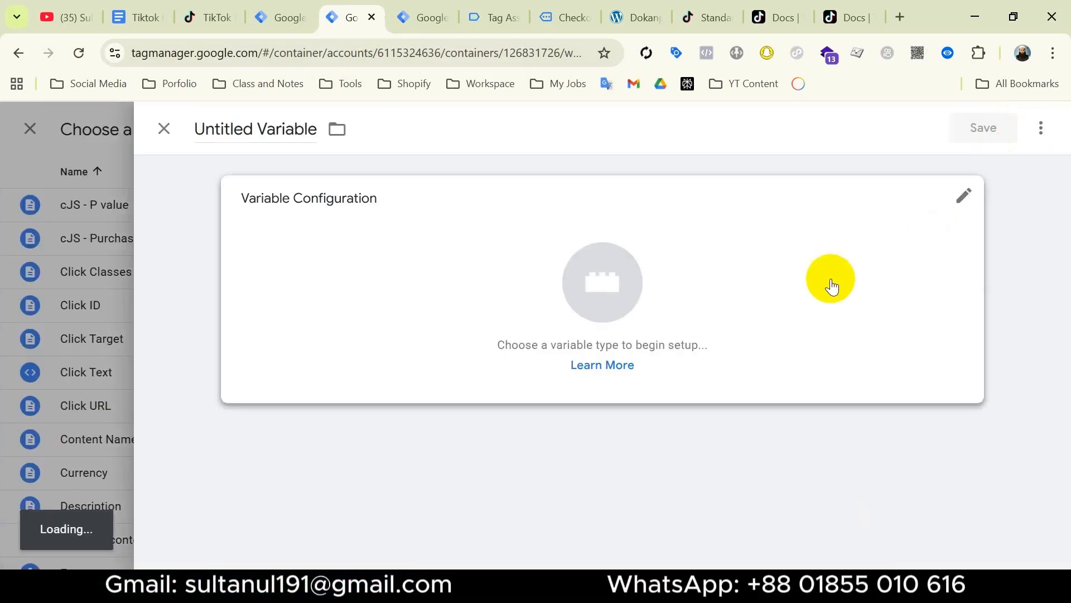
click(815, 293)
scroll(814, 301, down, 6)
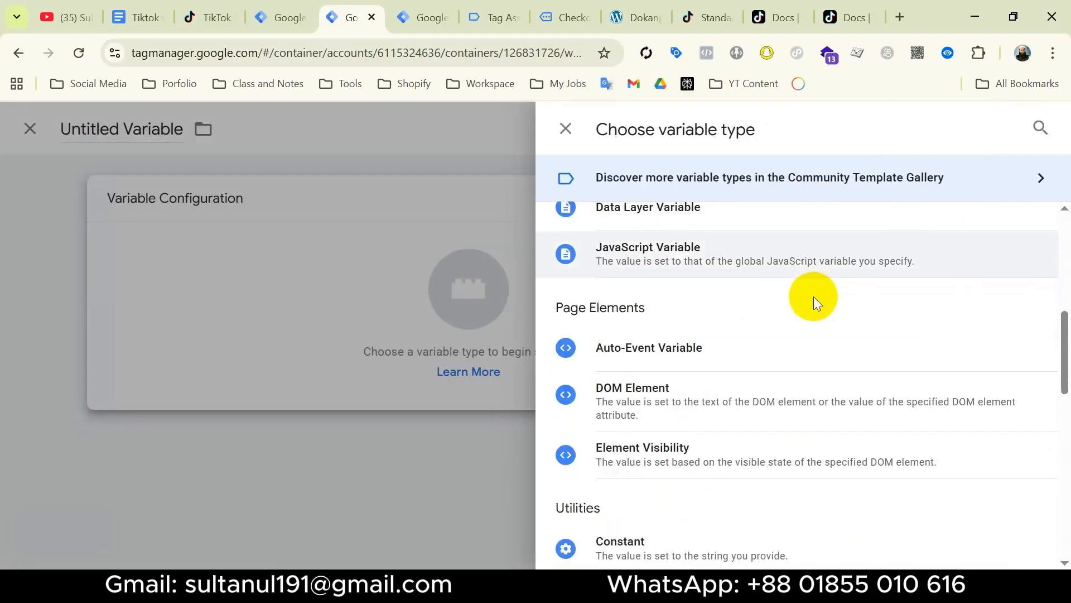
scroll(812, 292, up, 1)
click(698, 295)
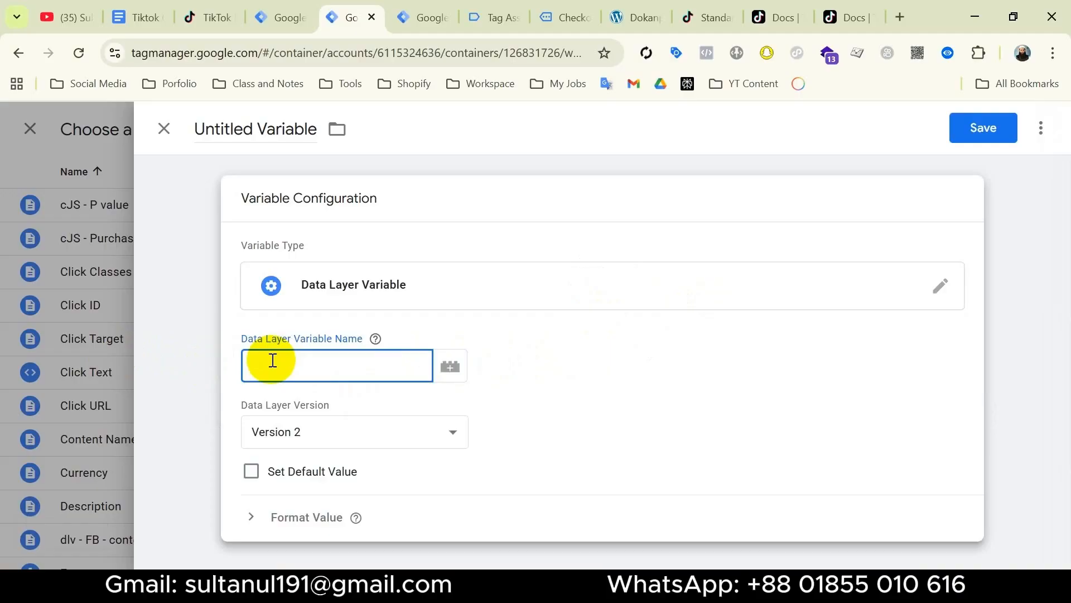
Enter the path orderData.customer.billing.first_name, name the variable First Name, and save it.
key(super+v)
scroll(378, 210, down, 4)
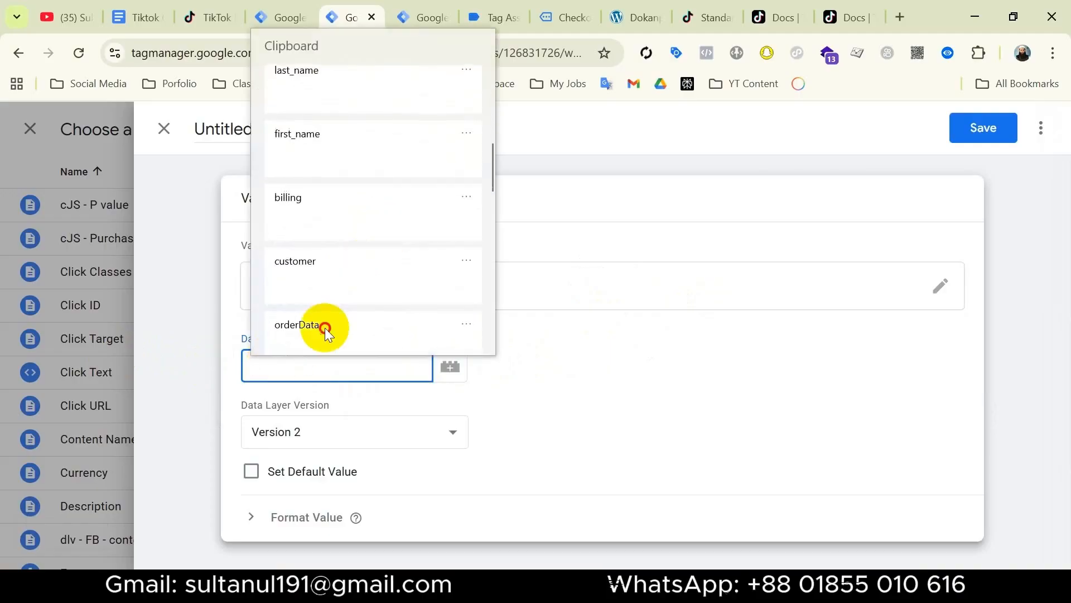
click(324, 327)
text(.)
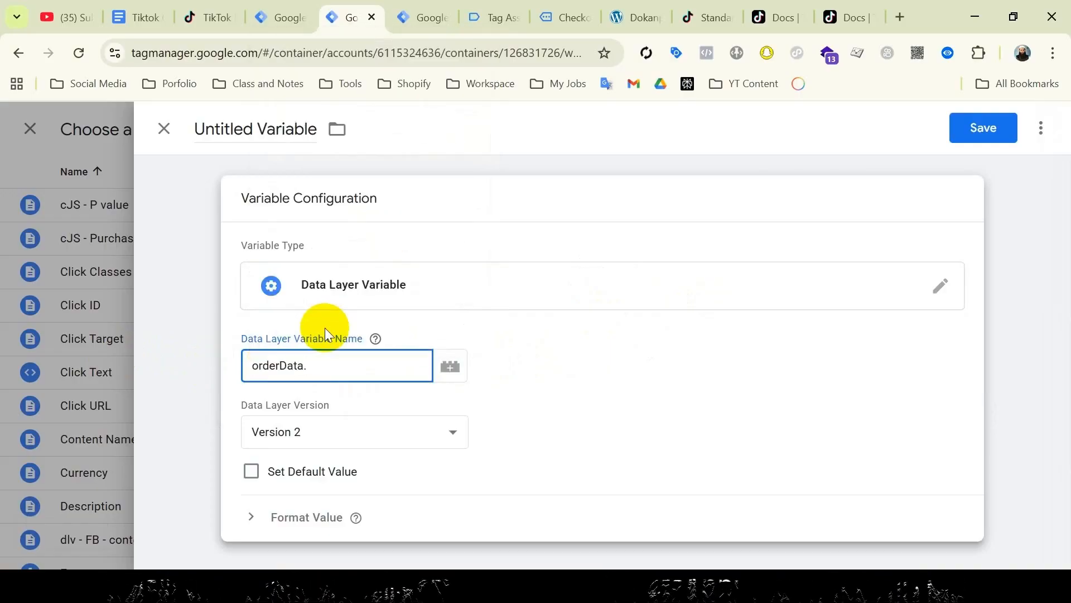
key(super+v)
click(420, 283)
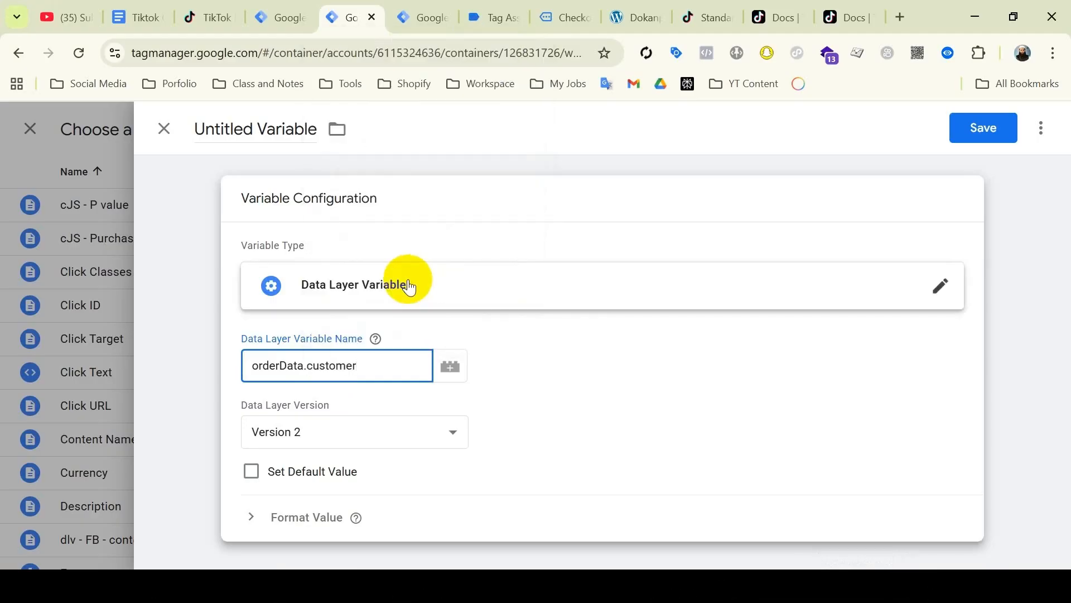
text(.)
key(super+v)
scroll(491, 250, down, 5)
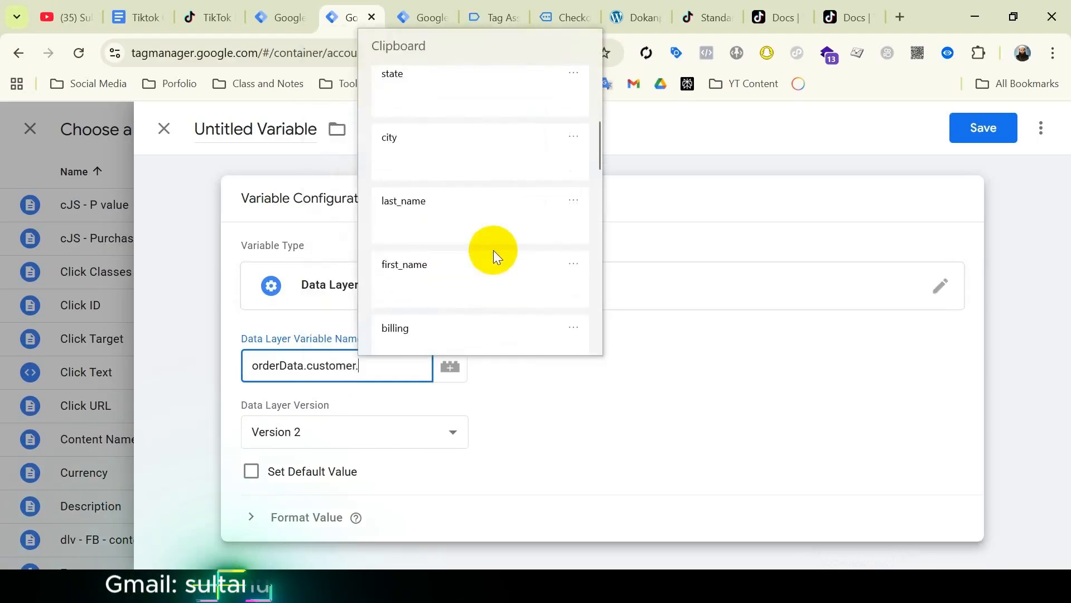
click(490, 249)
text(.)
key(super+v)
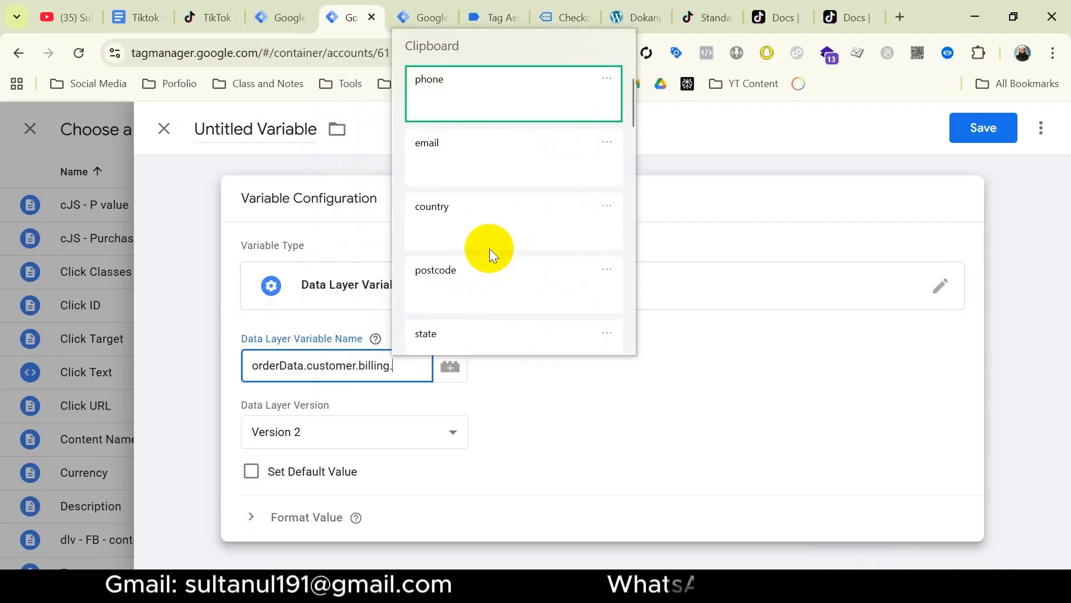
scroll(490, 249, down, 4)
click(480, 281)
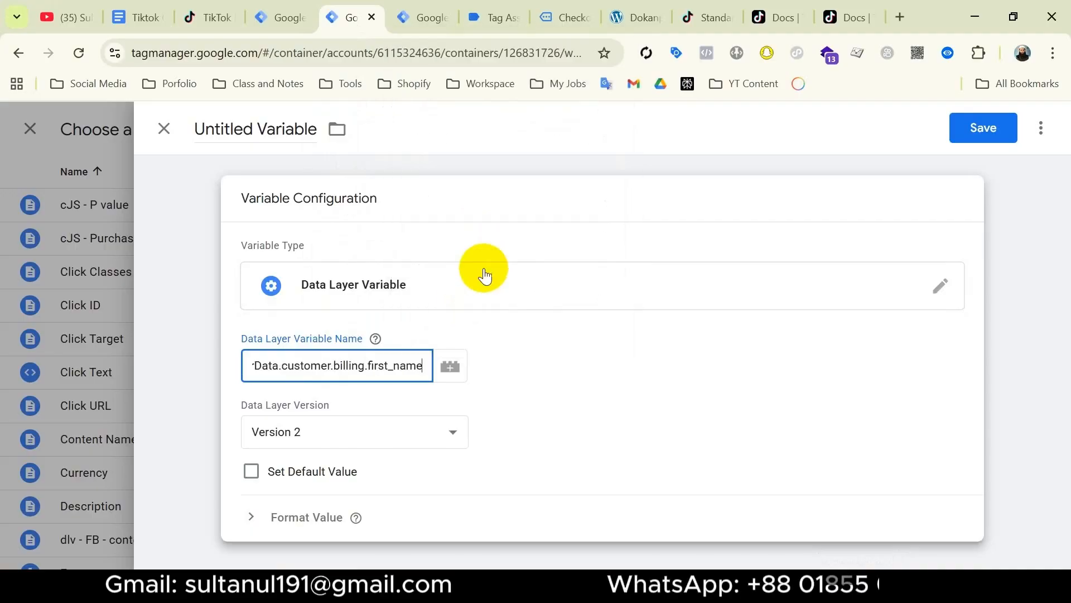
click(259, 122)
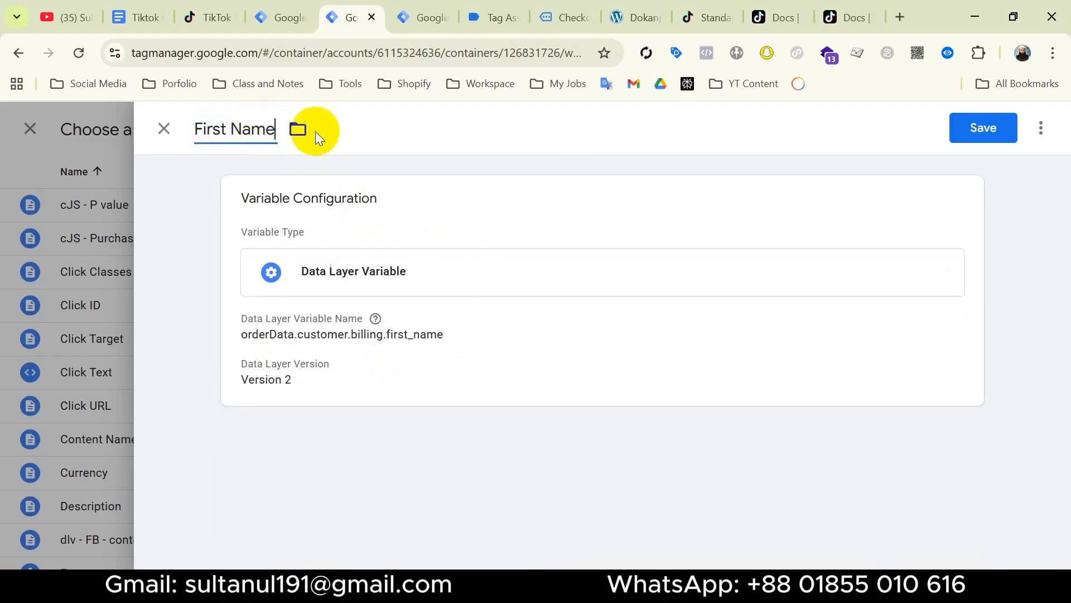
click(974, 130)
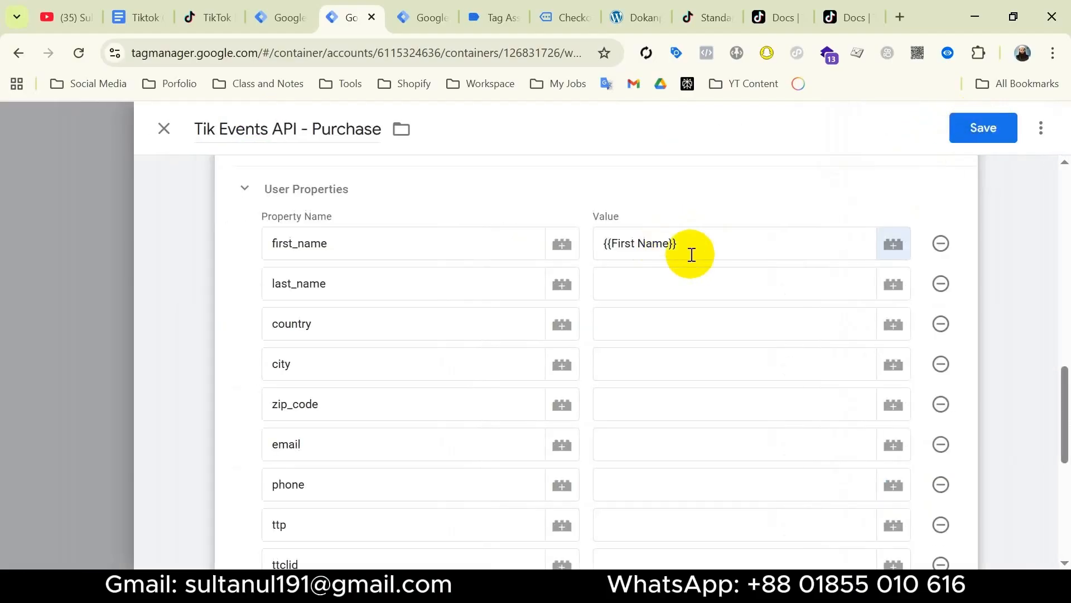
Review the {{First Name}} value and the last_name, country, city and zip_code property rows.
click(698, 243)
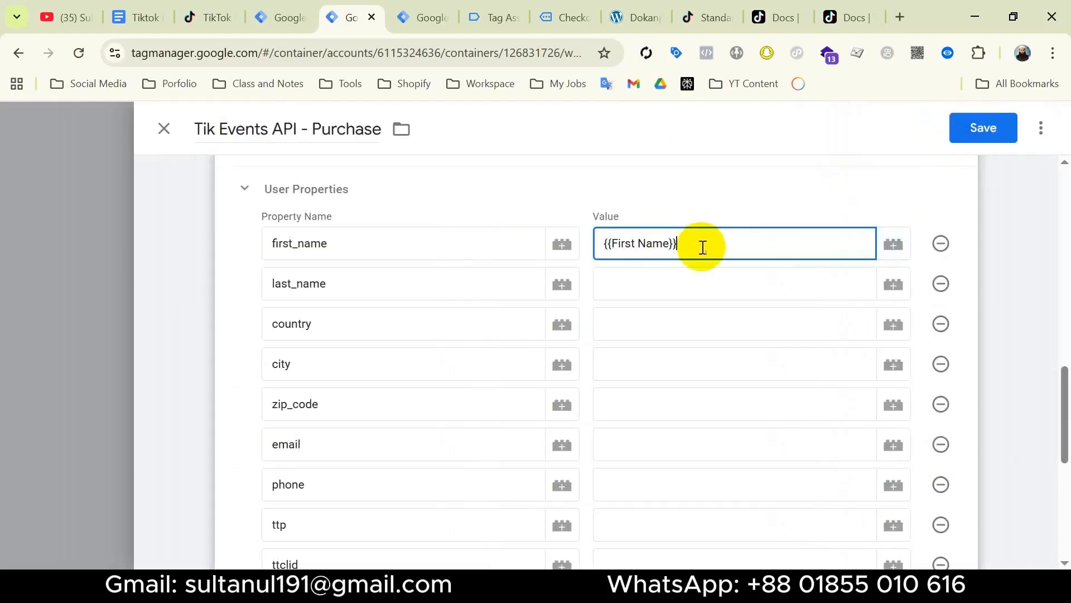
click(702, 282)
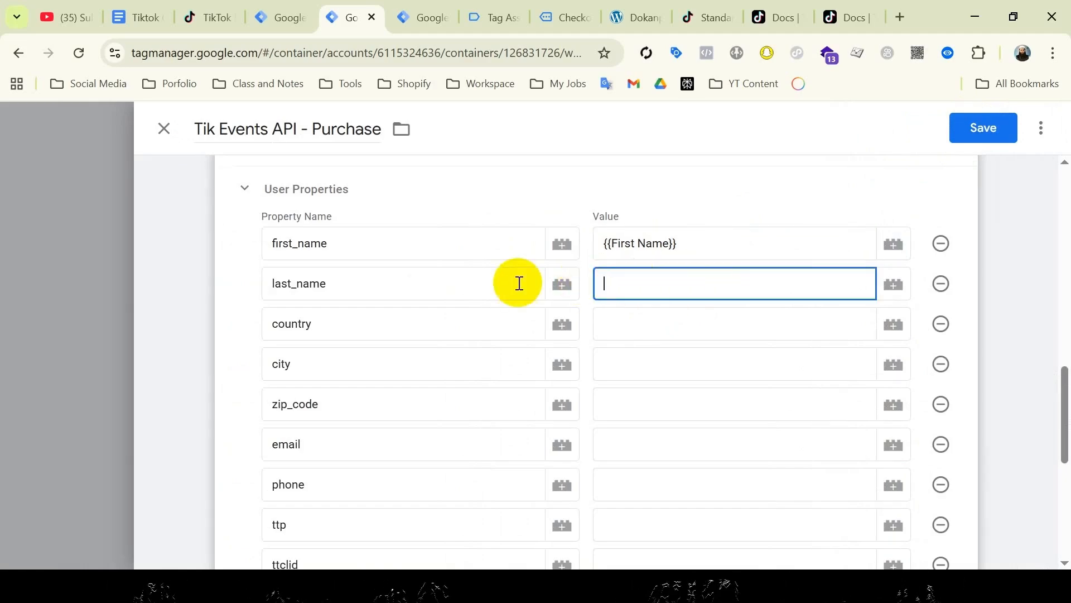
click(382, 288)
click(353, 322)
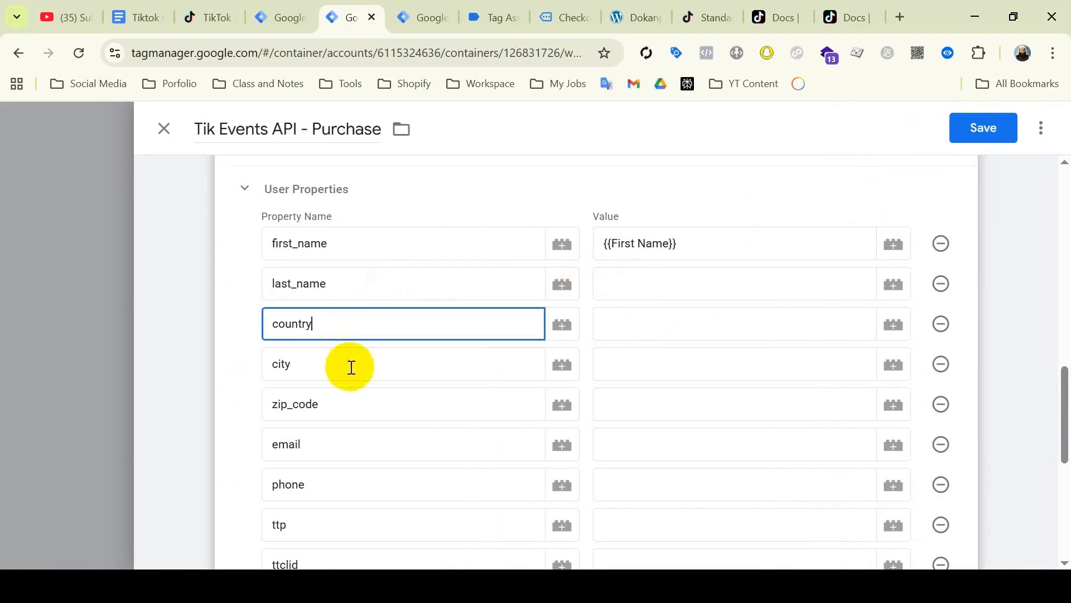
click(353, 364)
click(373, 414)
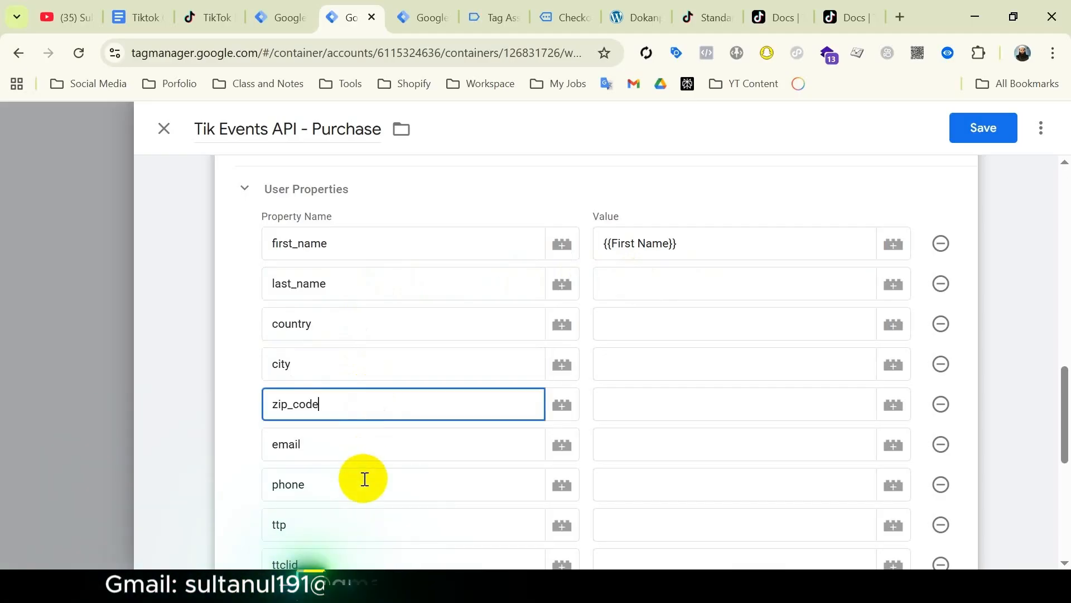
Start another data layer variable, building its path from the copied customer and billing keys.
click(896, 284)
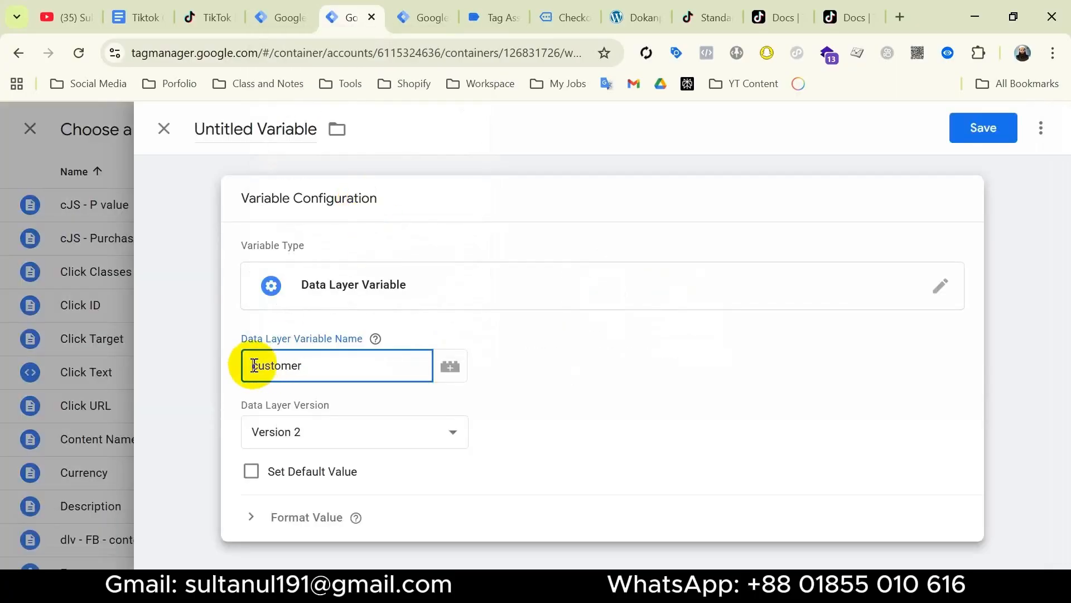
text(orderData)
text(.)
click(377, 365)
text(.)
key(super+v)
click(530, 265)
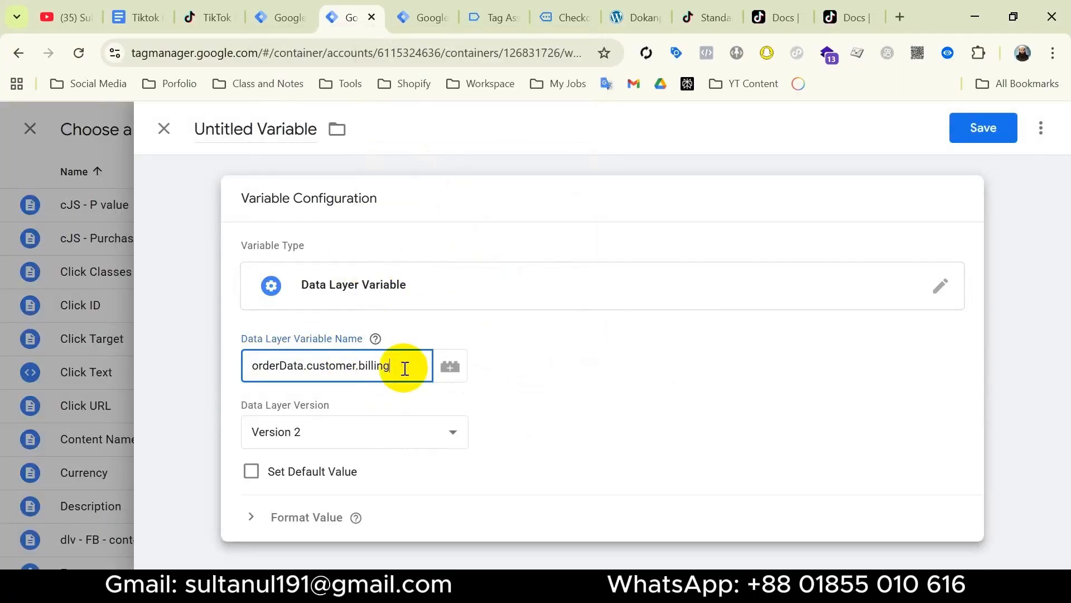
text(.)
key(super+v)
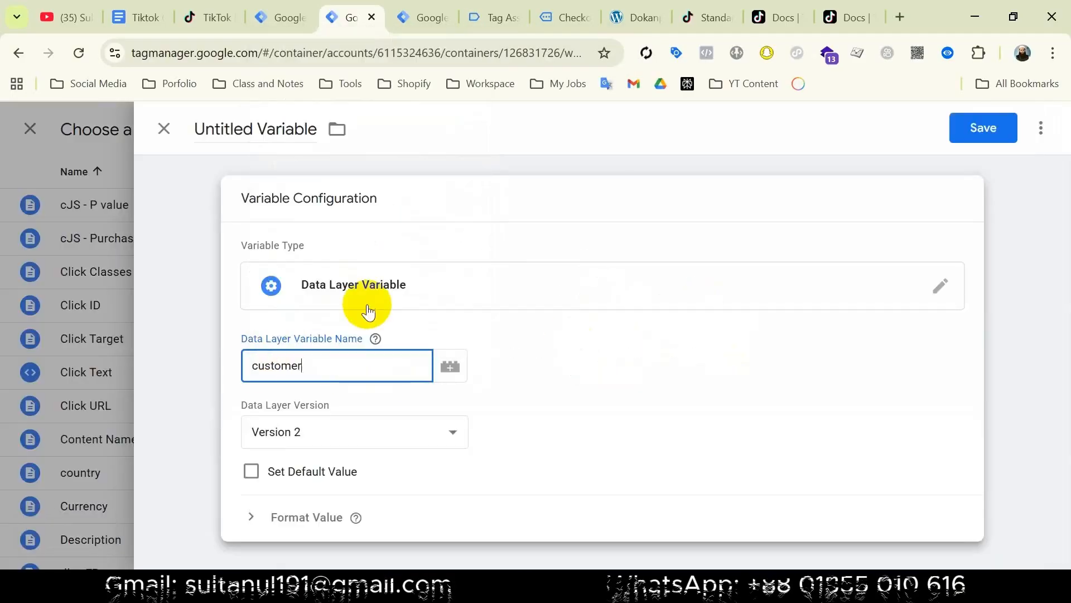
key(super+v)
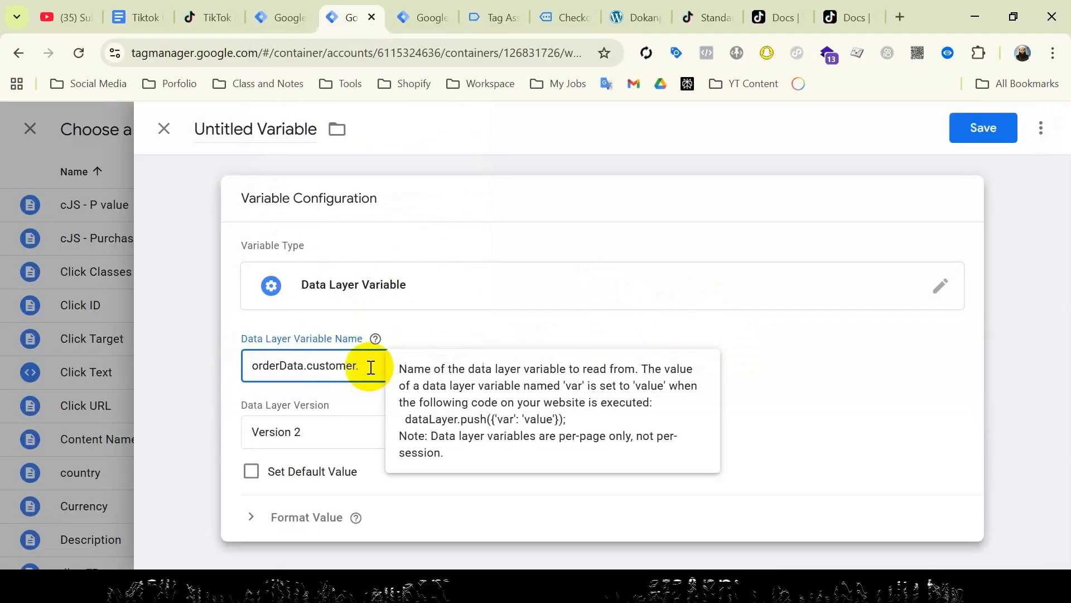
key(super+v)
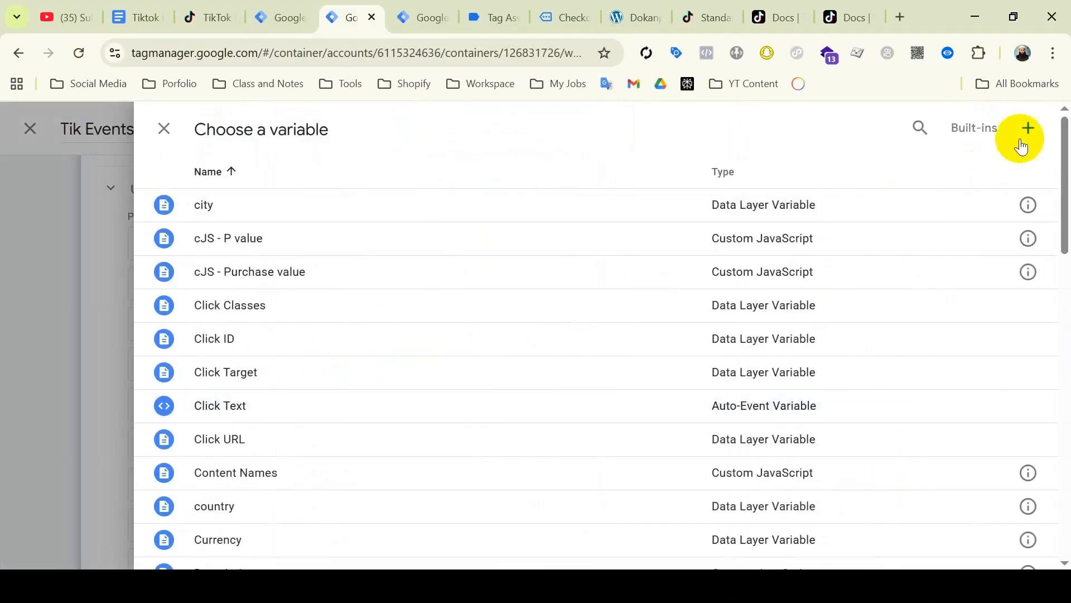
Create a postcode variable with the path .customer.billing.postcode and name it.
click(1023, 132)
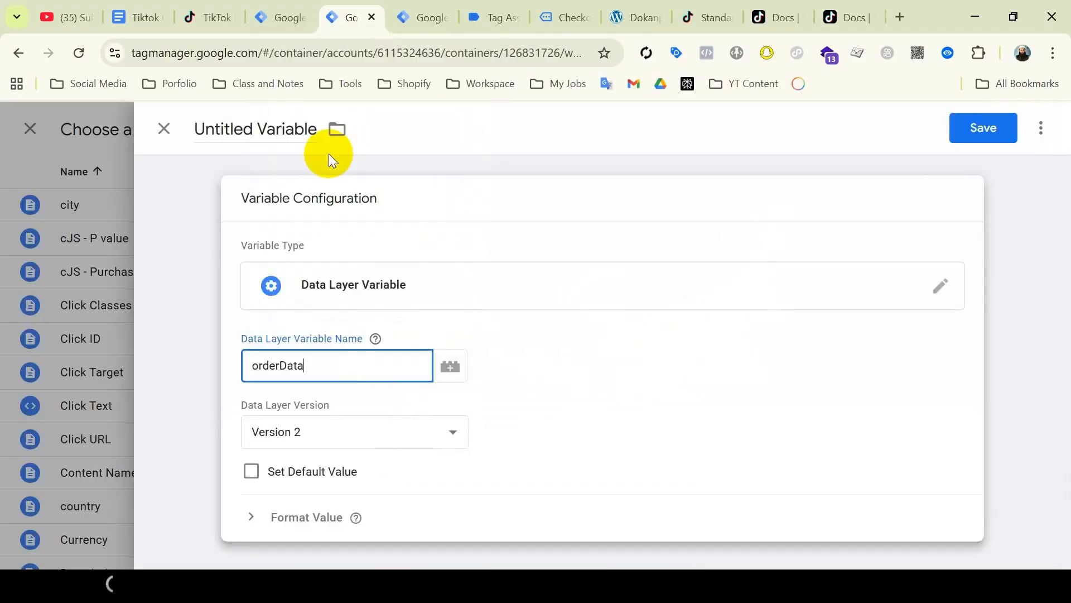
text(.customer.billing.postcode)
click(254, 129)
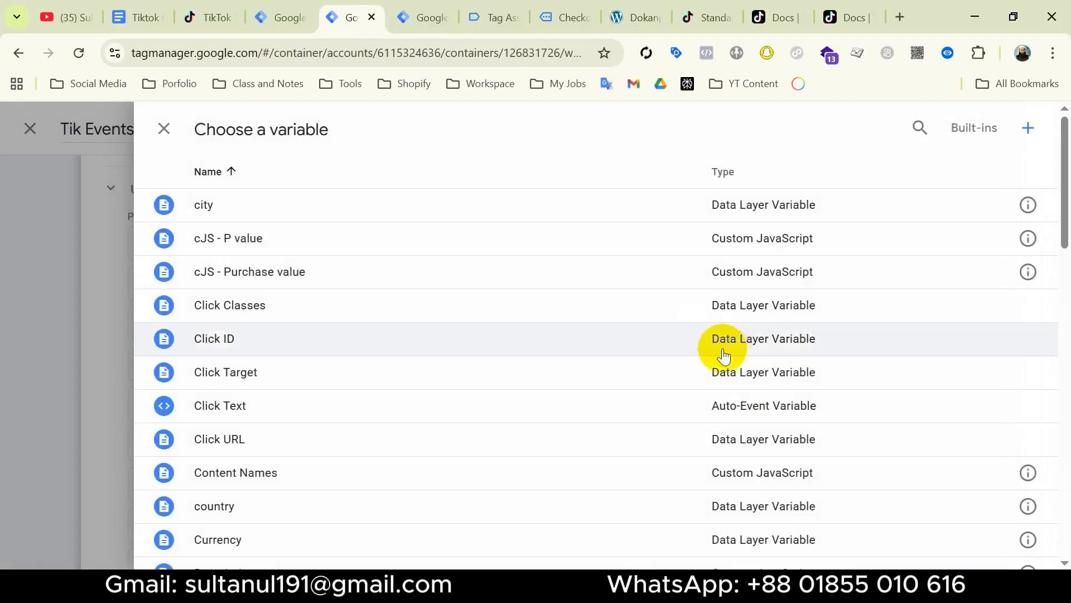
Edit the ttp and ttclid user-data key rows and check TikTok's user parameter docs.
scroll(948, 457, down, 2)
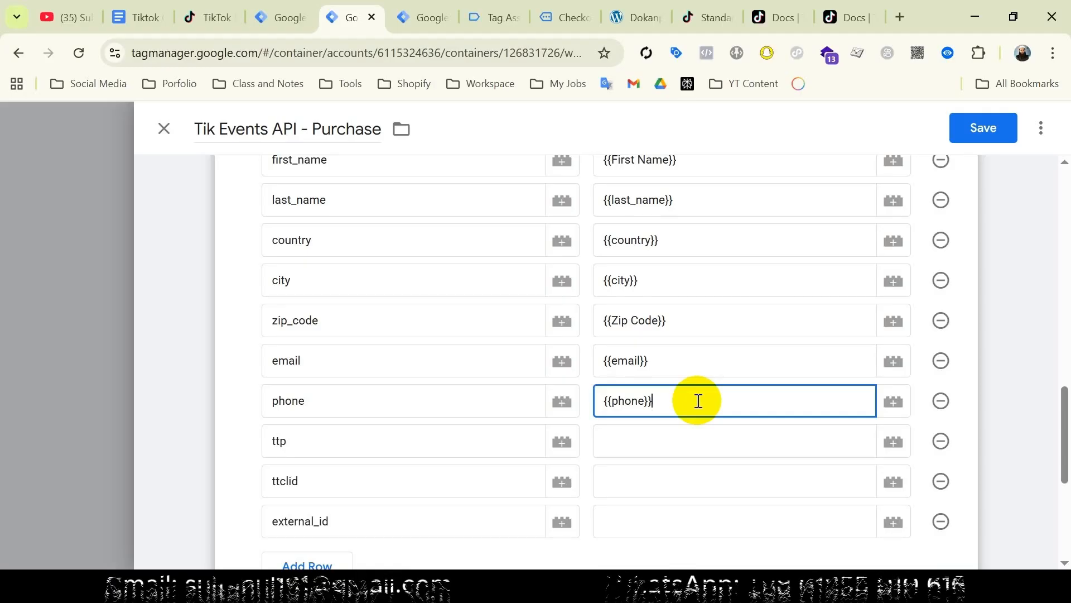
click(329, 441)
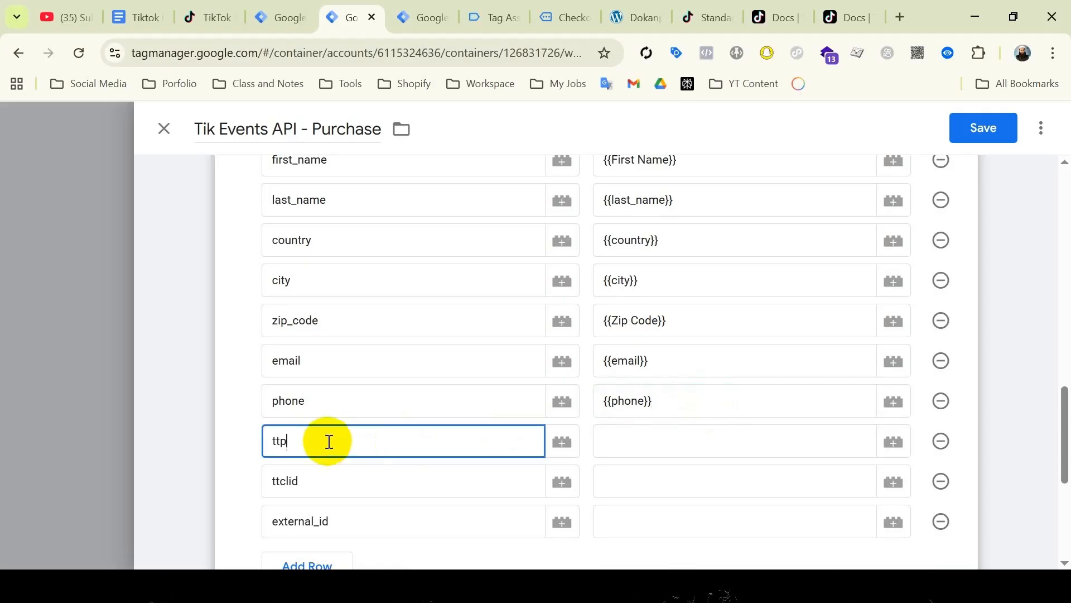
click(321, 486)
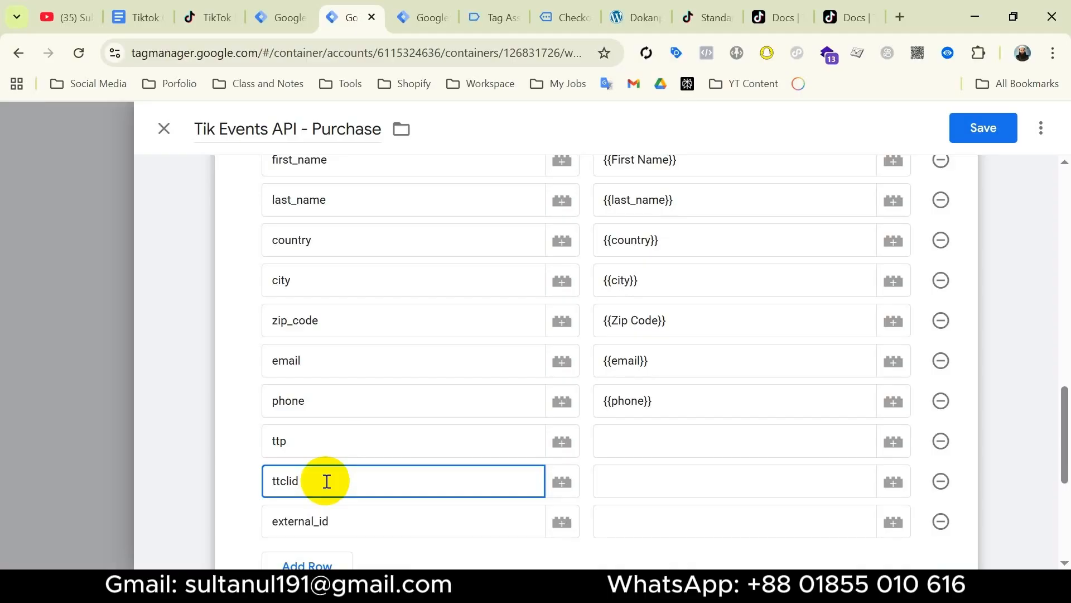
click(354, 444)
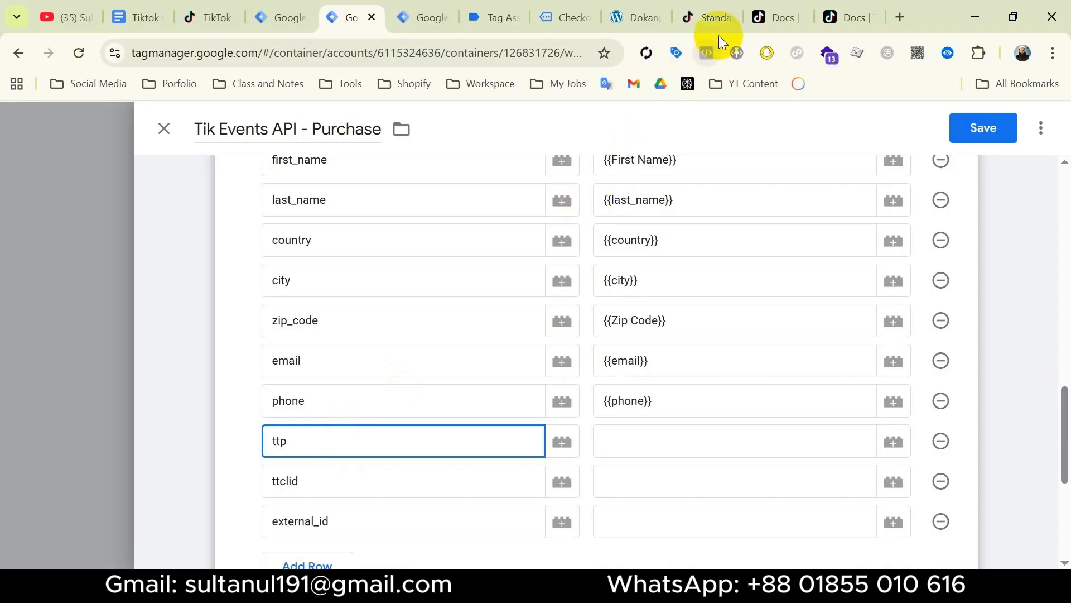
click(777, 18)
Read the ttp row's _ttp cookie explanation in TikTok's docs, then return to Tag Manager.
scroll(403, 406, down, 13)
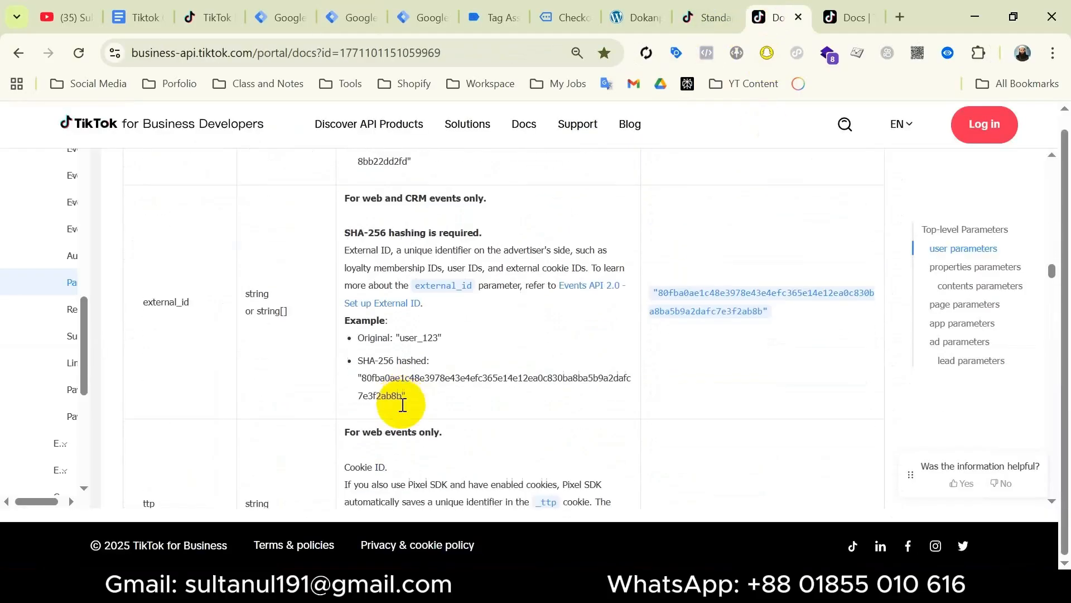
scroll(403, 406, down, 4)
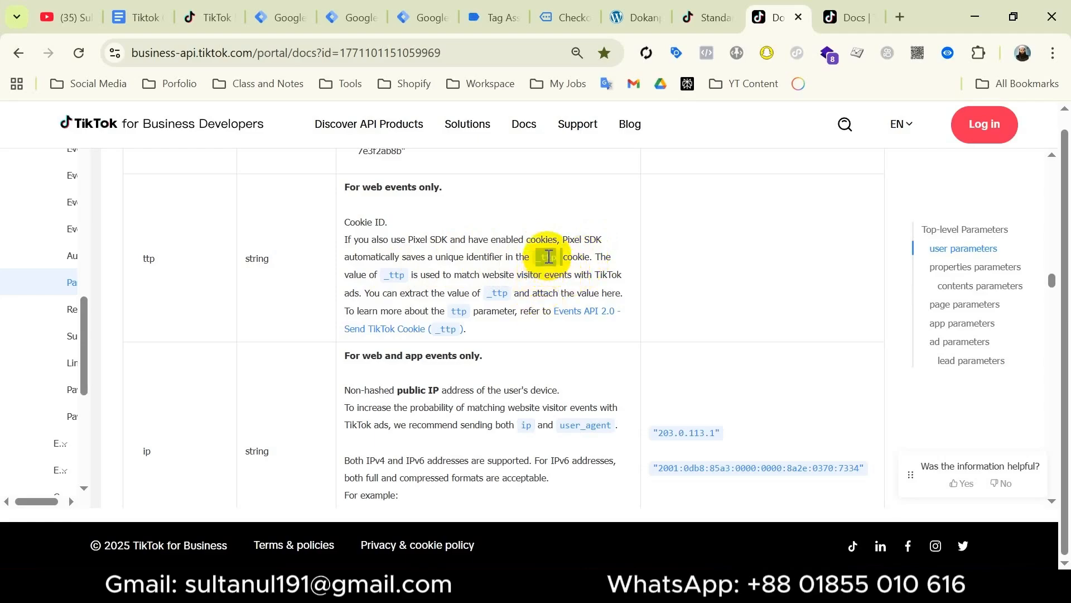
click(356, 21)
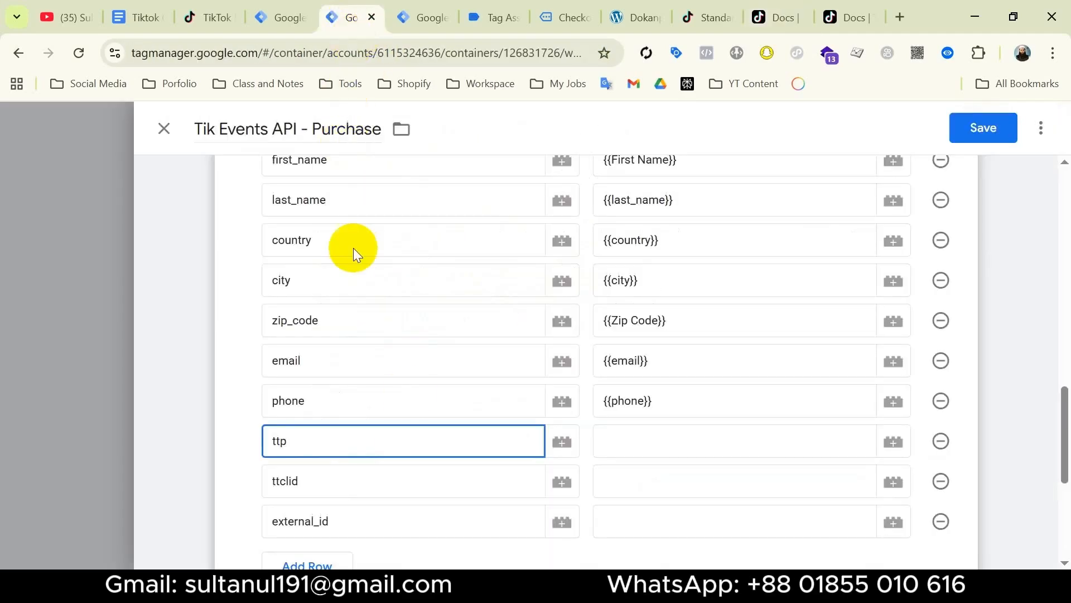
Fill ttp with a new 1st Party Cookie variable for _ttp, named '1st Party Cookie - _ttp'.
click(894, 442)
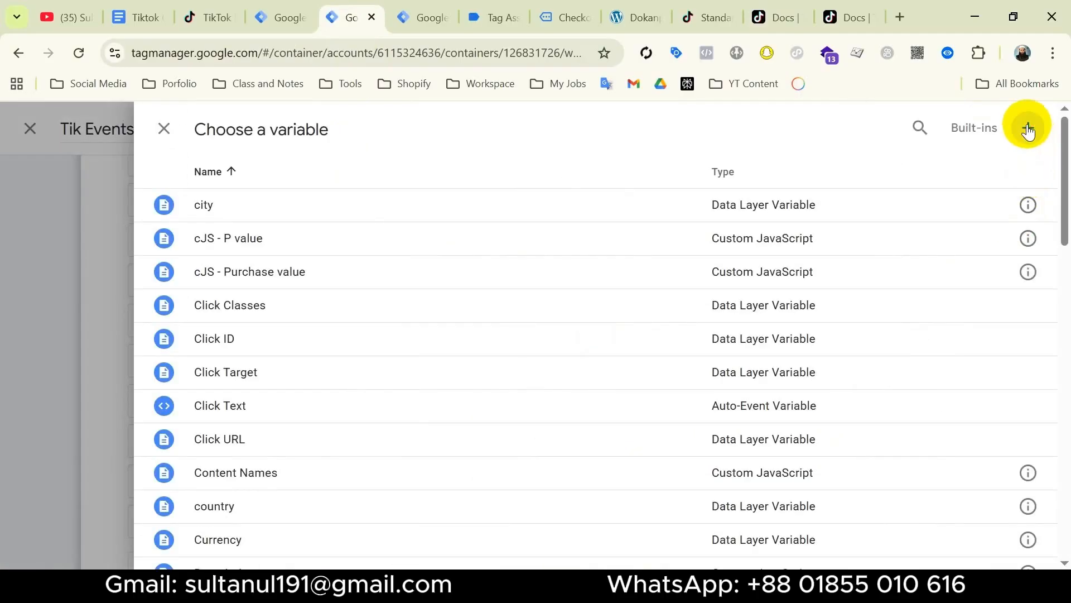
click(1028, 129)
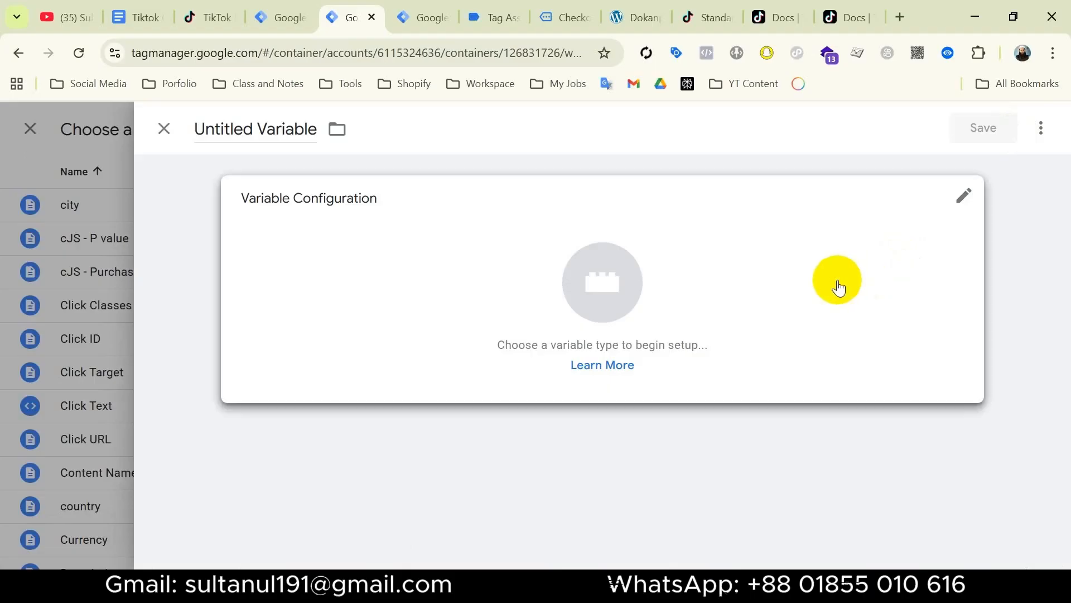
click(839, 287)
scroll(832, 290, down, 3)
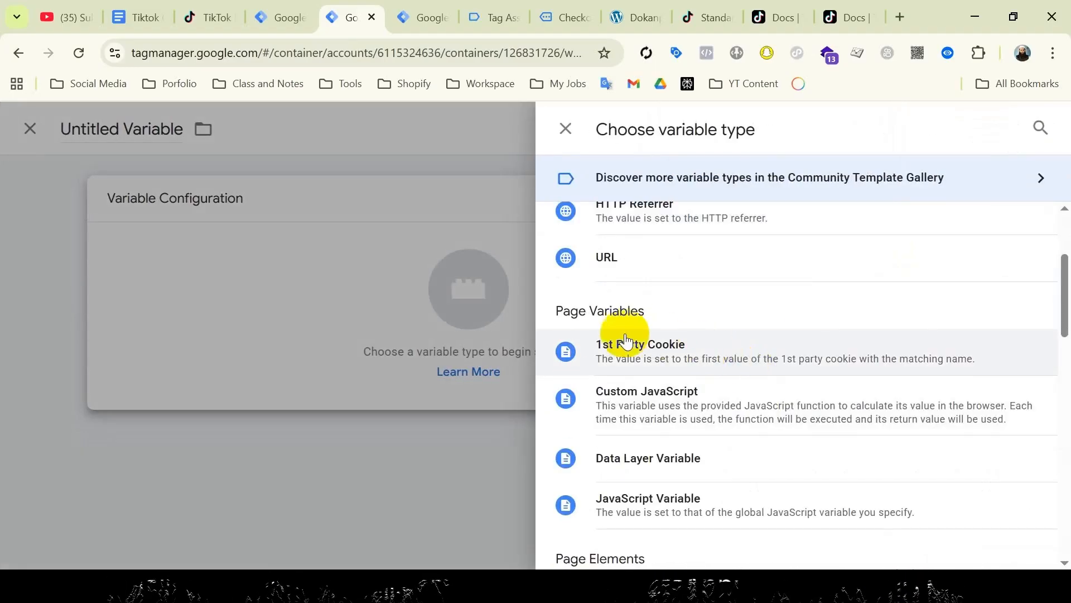
click(679, 359)
click(285, 368)
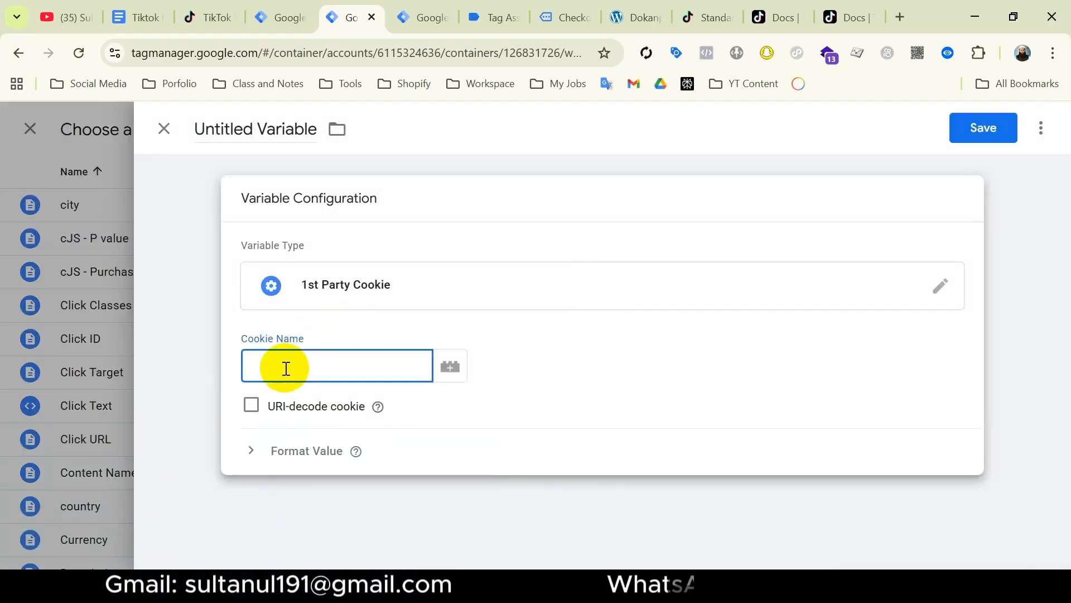
click(986, 132)
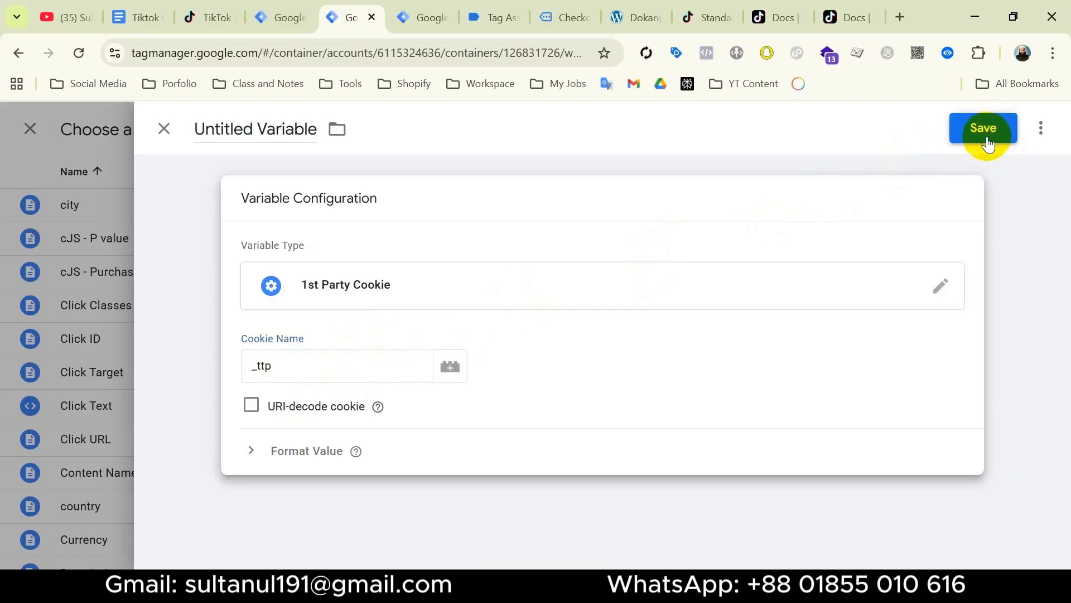
triple_click(488, 328)
click(487, 328)
text(- _ttp)
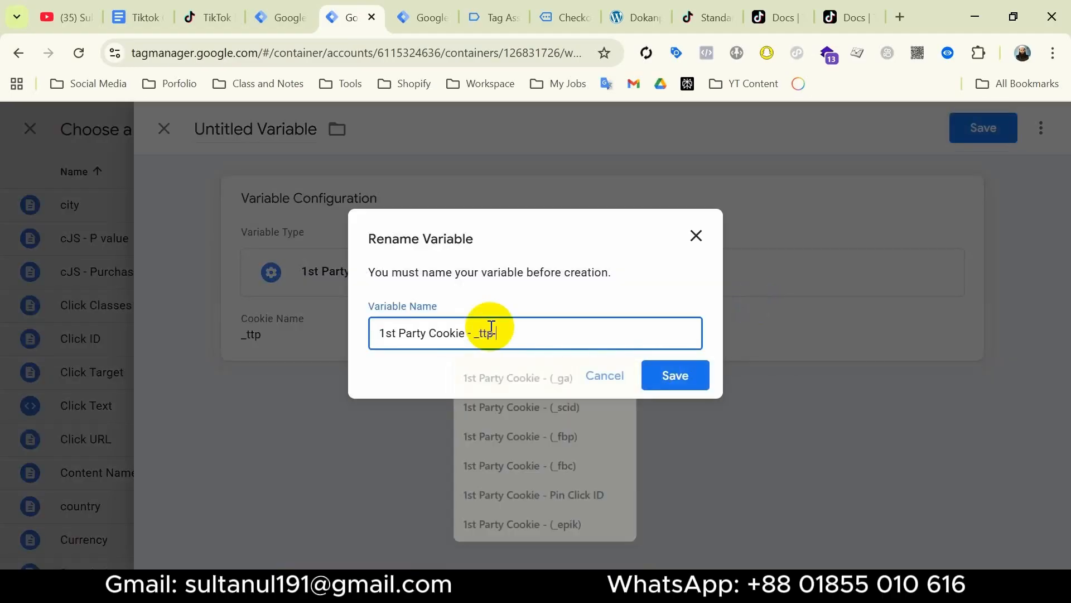
click(677, 377)
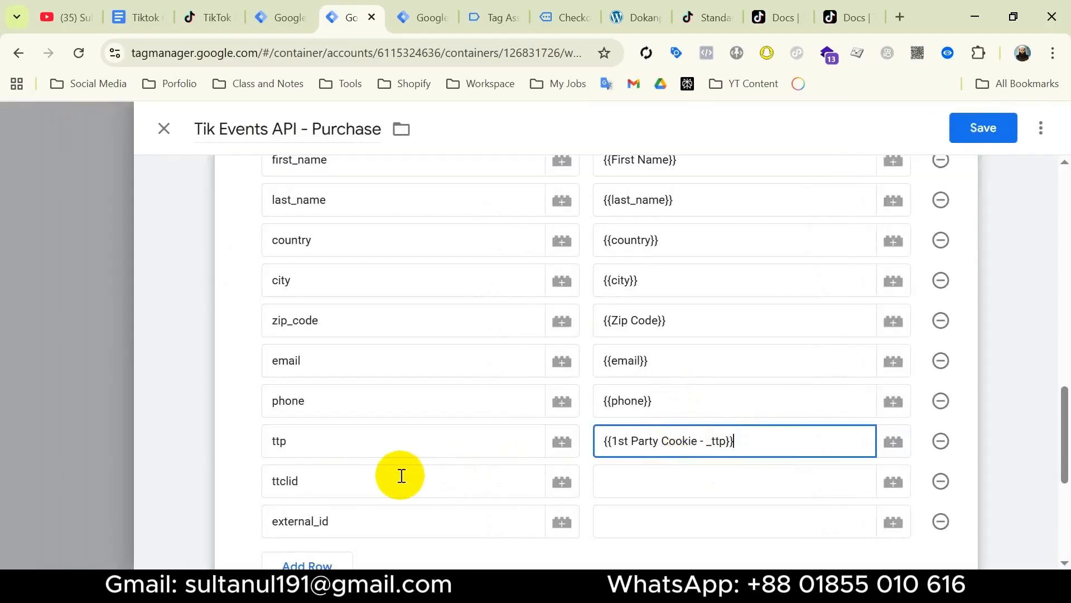
click(318, 485)
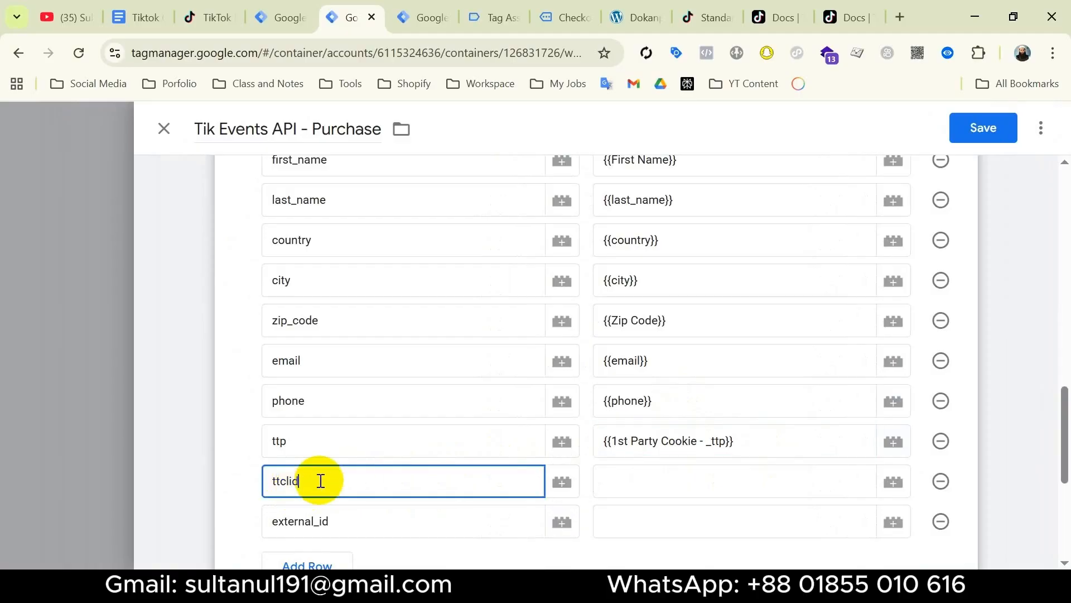
Open TikTok's Send TikTok Click ID guide and read the example landing-page URL containing ttclid.
click(768, 17)
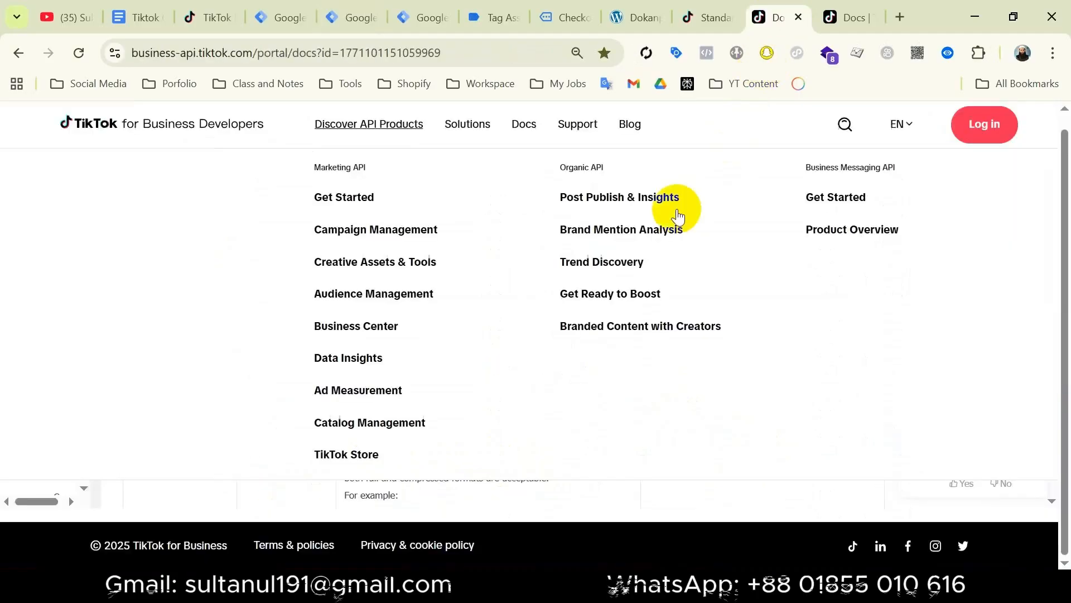
scroll(433, 379, up, 5)
scroll(433, 380, down, 1)
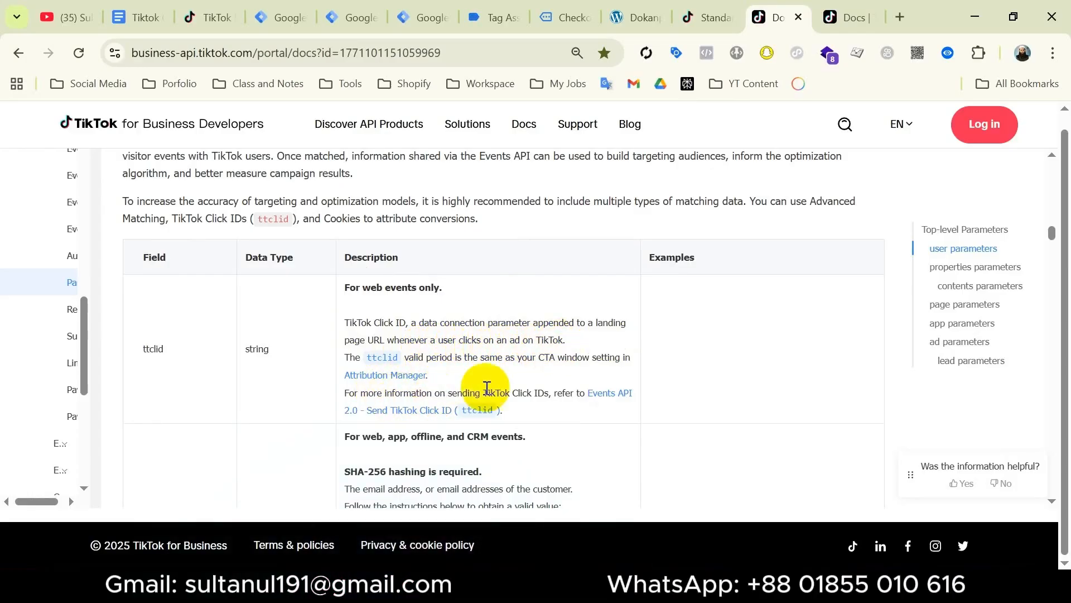
click(608, 396)
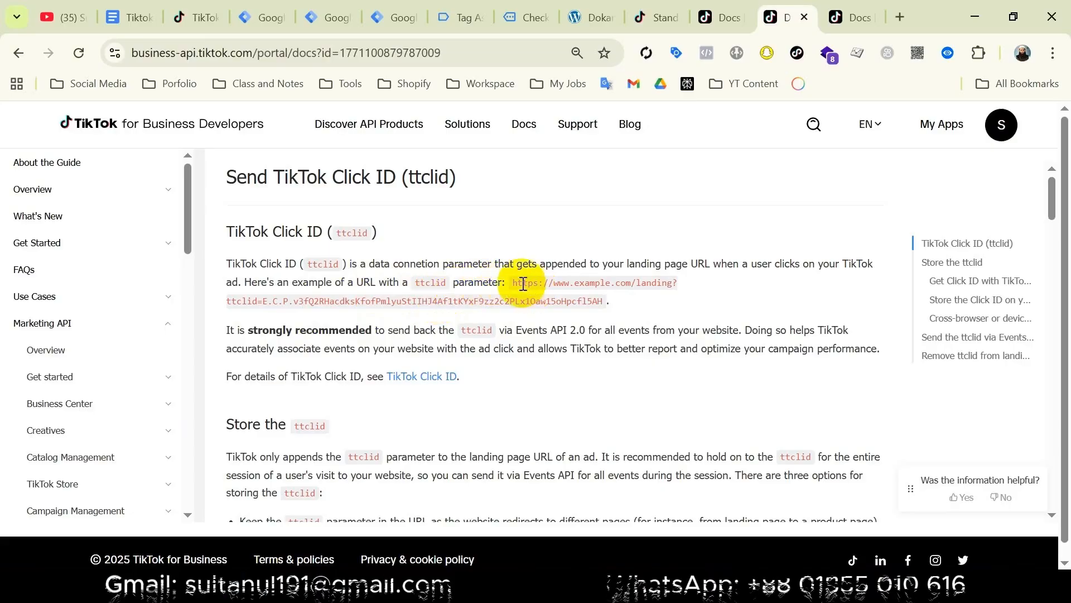
drag(514, 283, 600, 301)
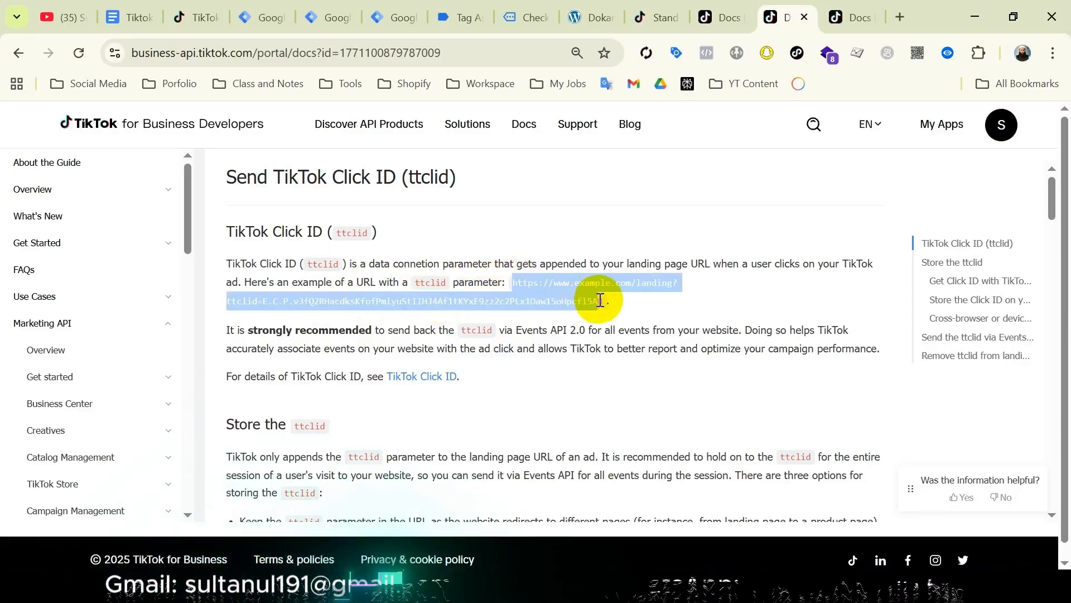
click(430, 283)
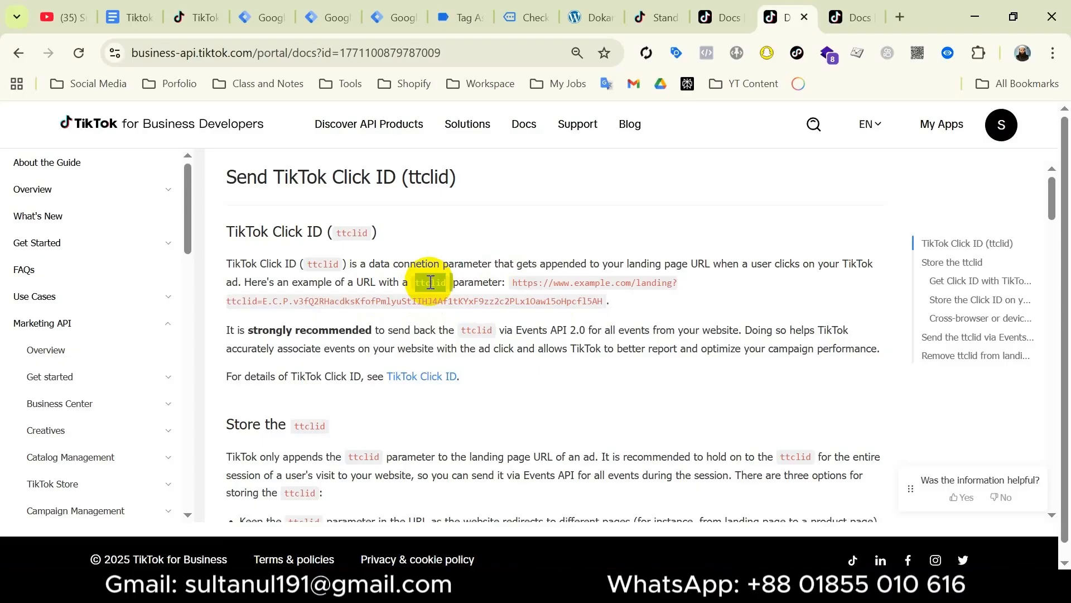
click(331, 18)
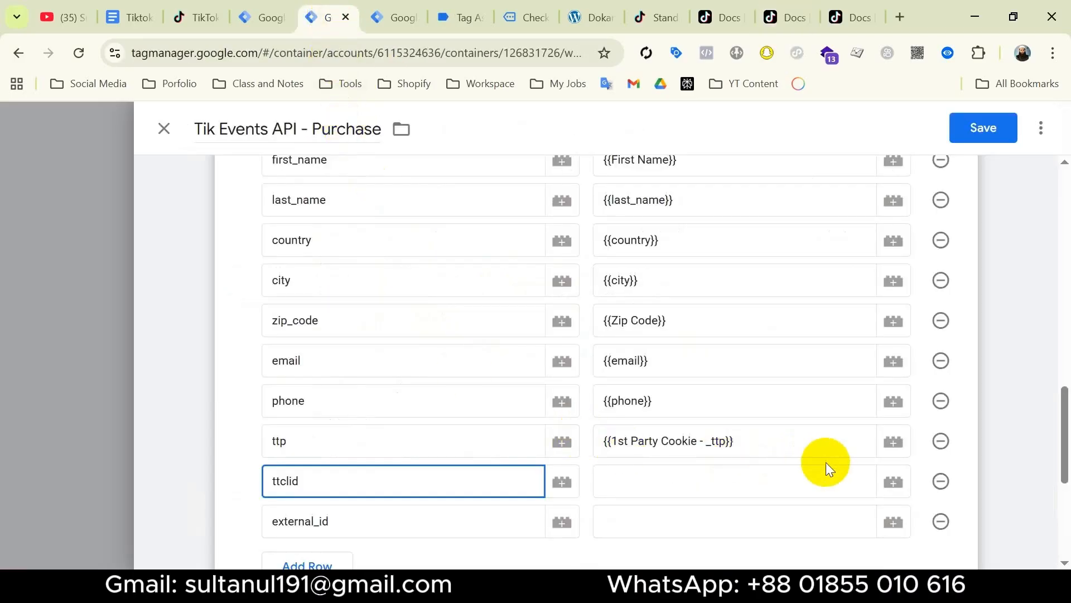
Map ttclid to a new URL variable reading query key ttclid, named 'URL - Query - ttclid'.
click(893, 481)
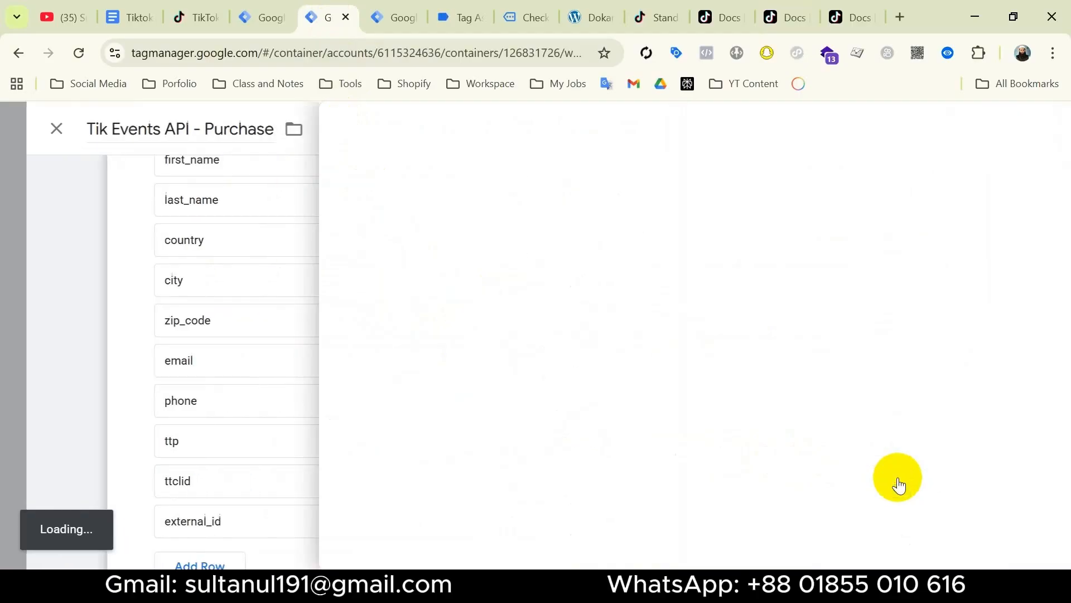
click(1028, 127)
click(810, 295)
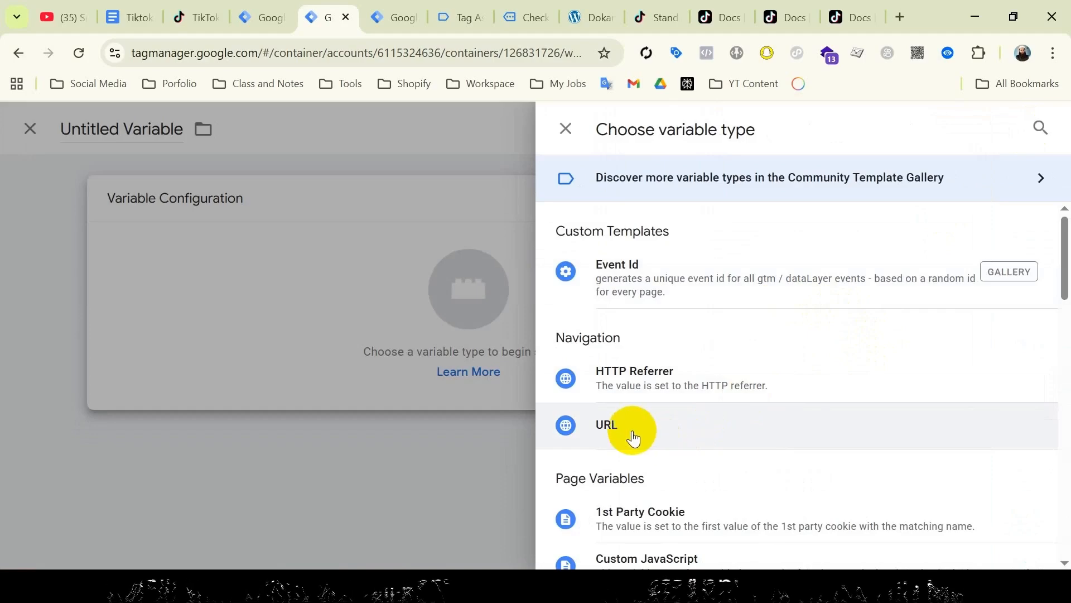
click(655, 425)
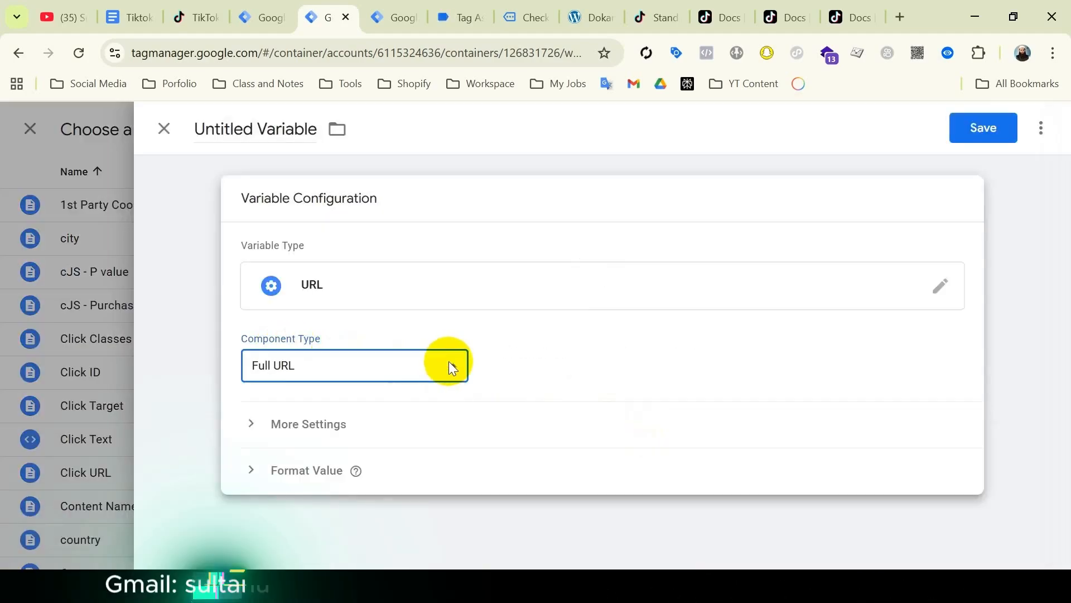
click(448, 363)
click(310, 498)
click(269, 433)
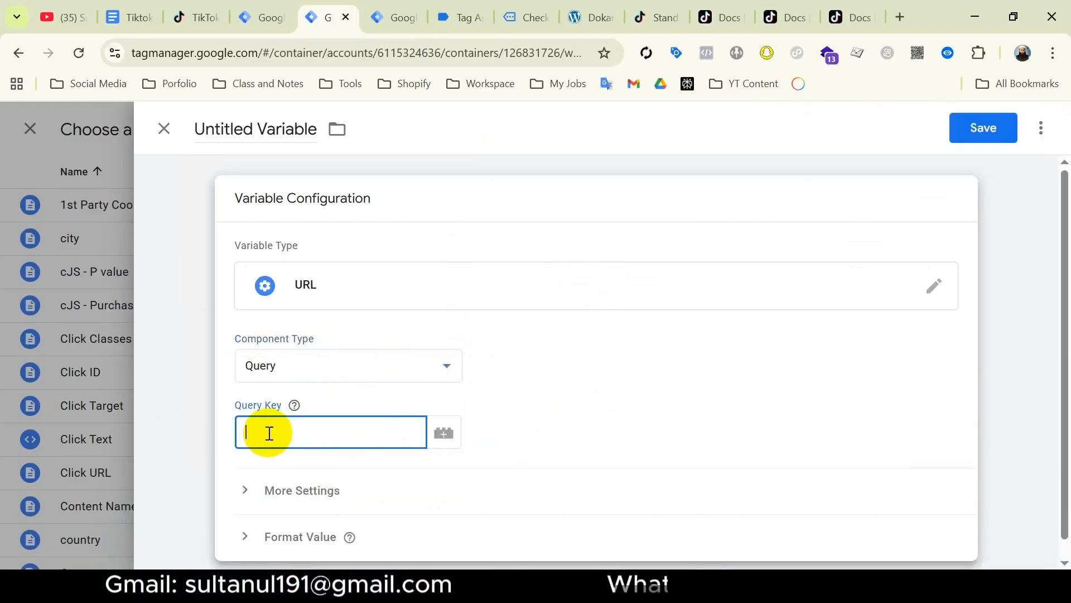
text(ttclid)
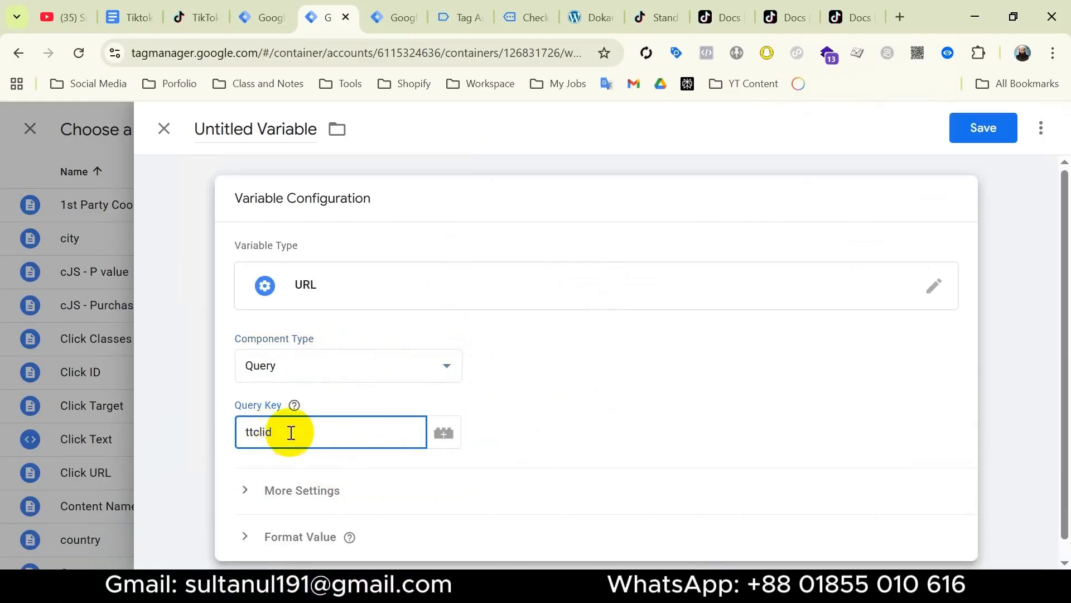
click(251, 135)
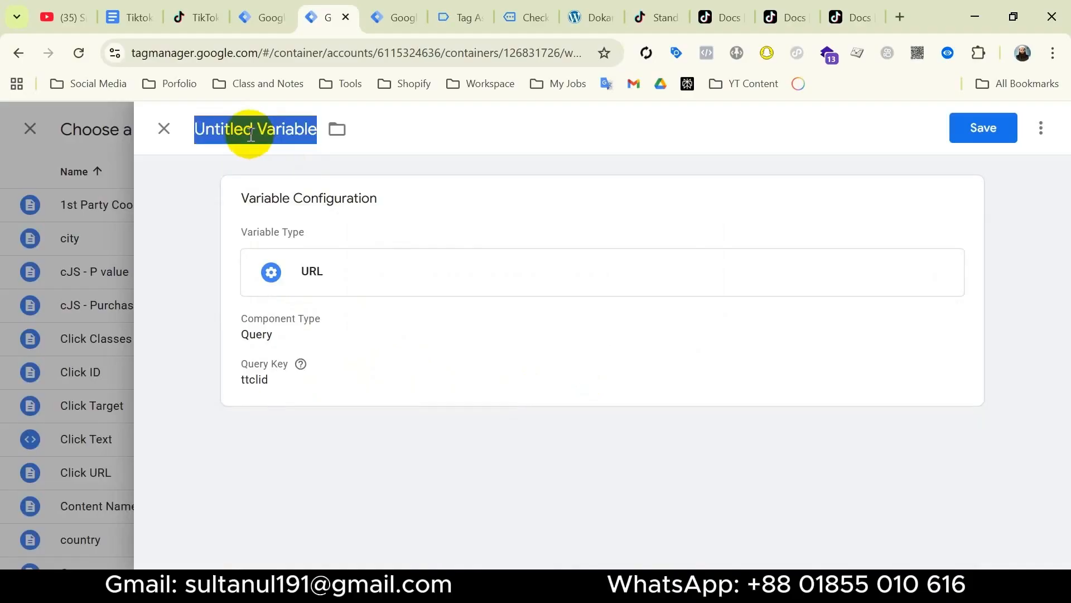
text(URL - Query)
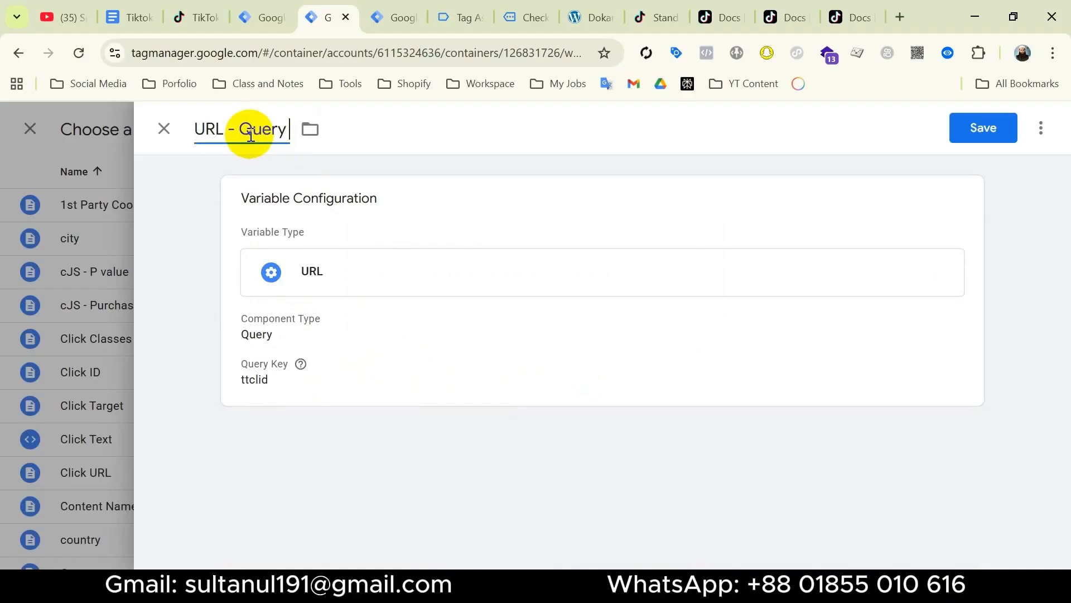
text( - ttclid)
click(996, 132)
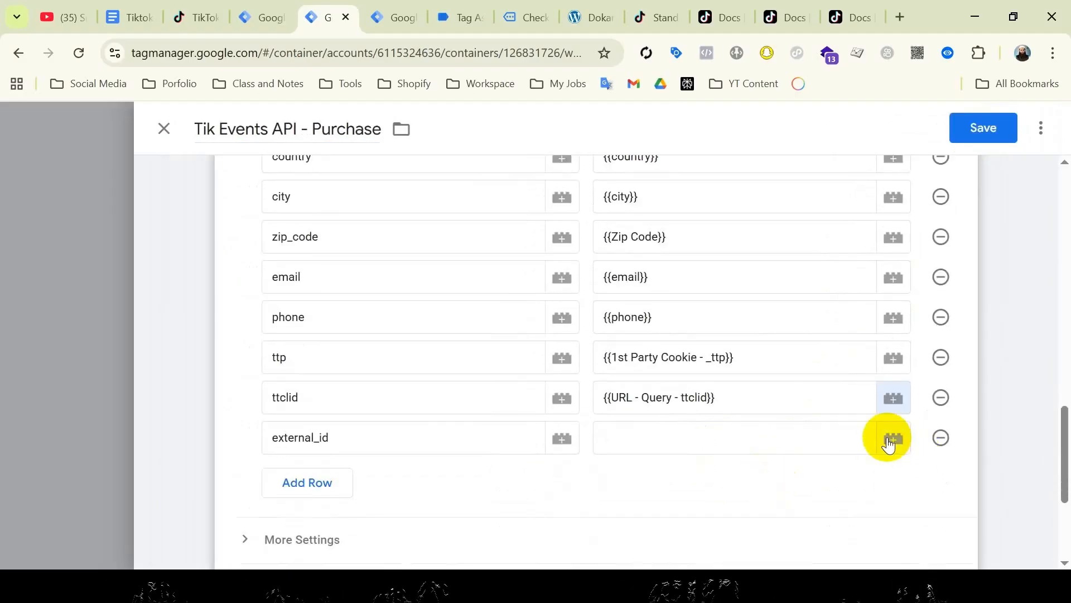
Set external_id to {{External ID}} and save the Tik Events API - Purchase tag.
click(893, 439)
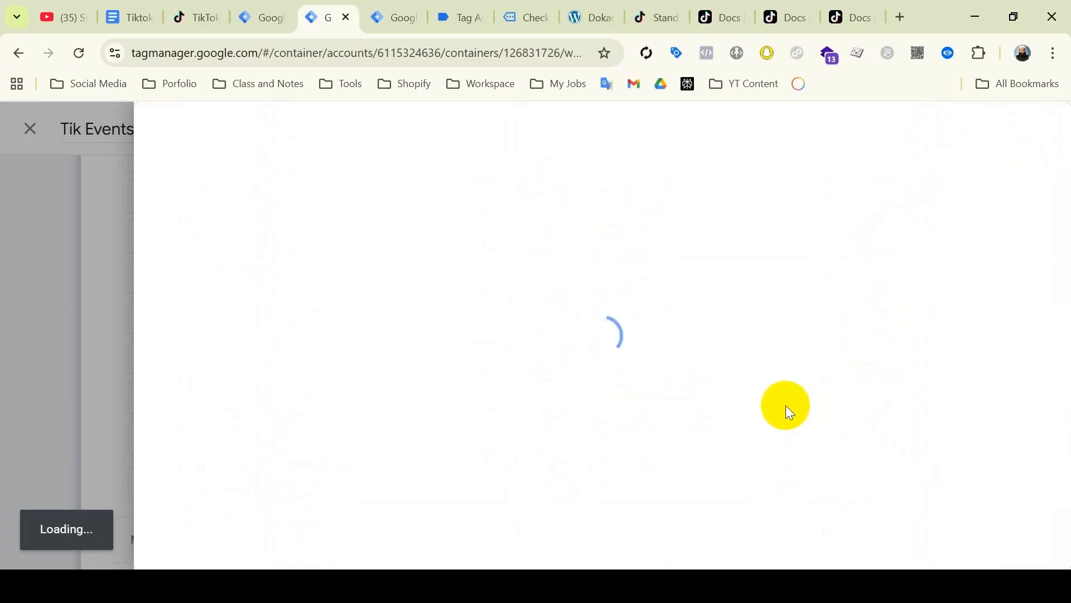
click(625, 414)
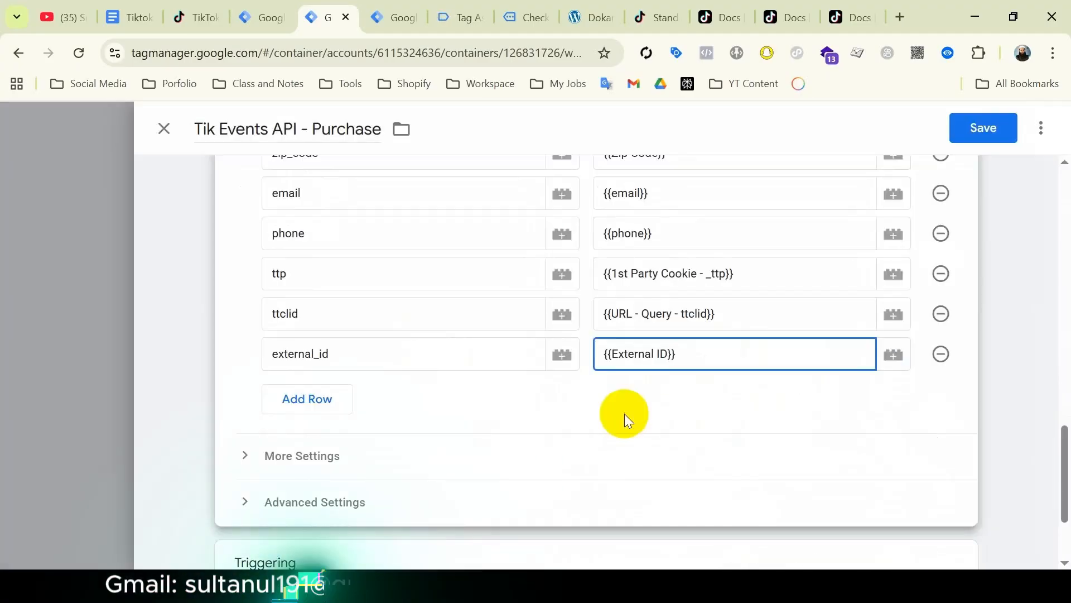
scroll(629, 414, up, 5)
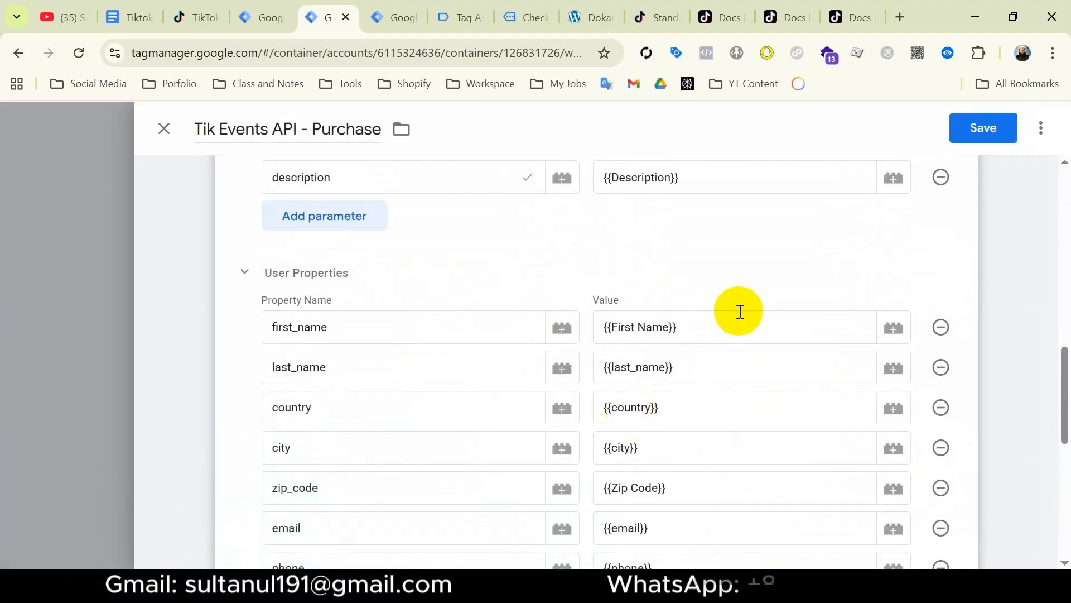
click(980, 128)
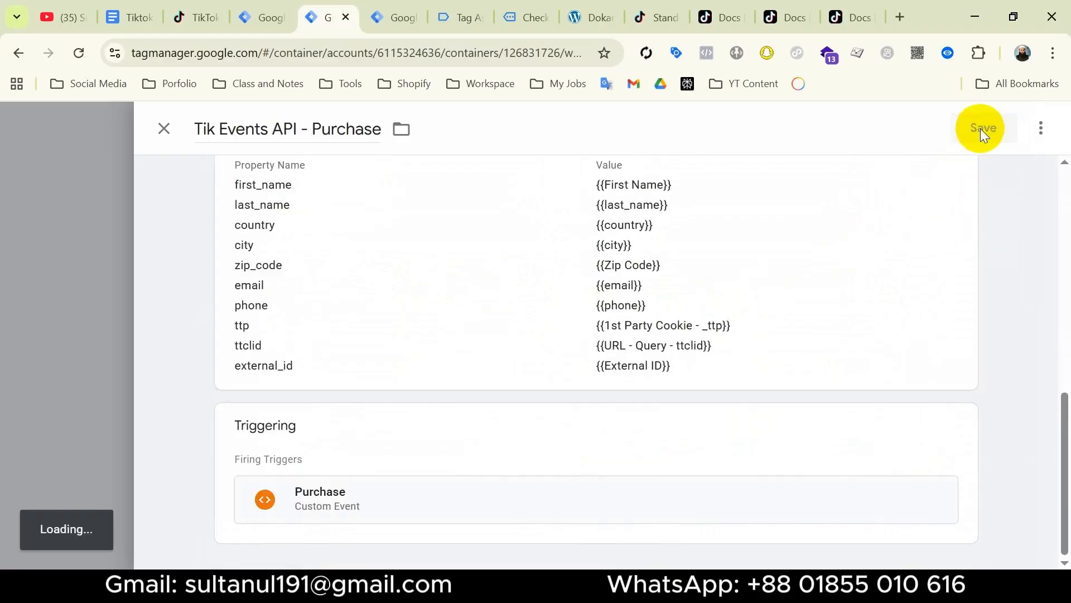
click(132, 19)
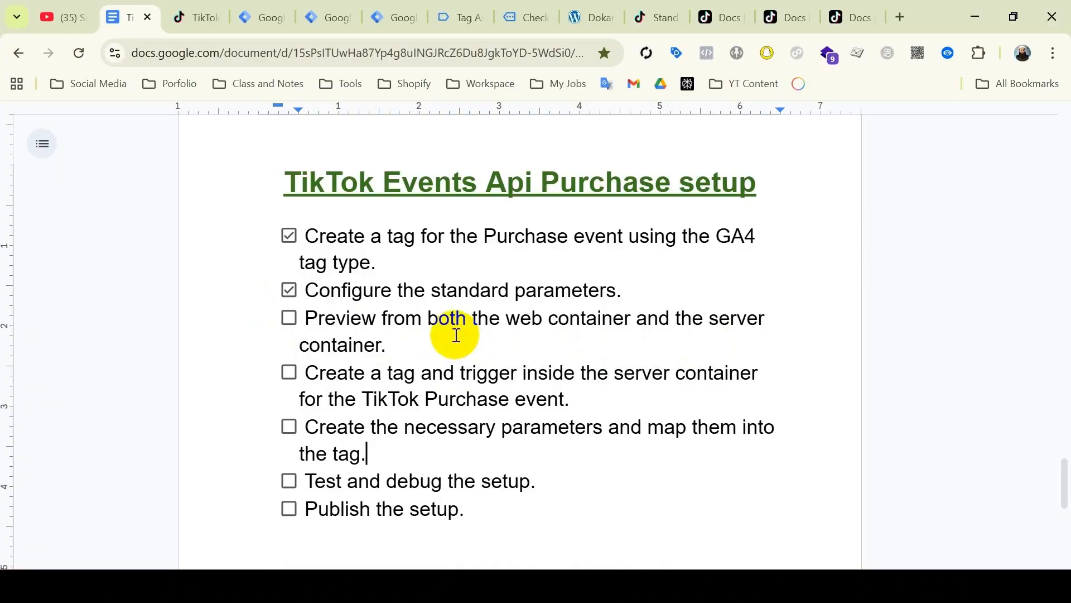
Scroll through the setup checklist in Google Docs, then return to the Tag Assistant tab.
scroll(441, 329, down, 1)
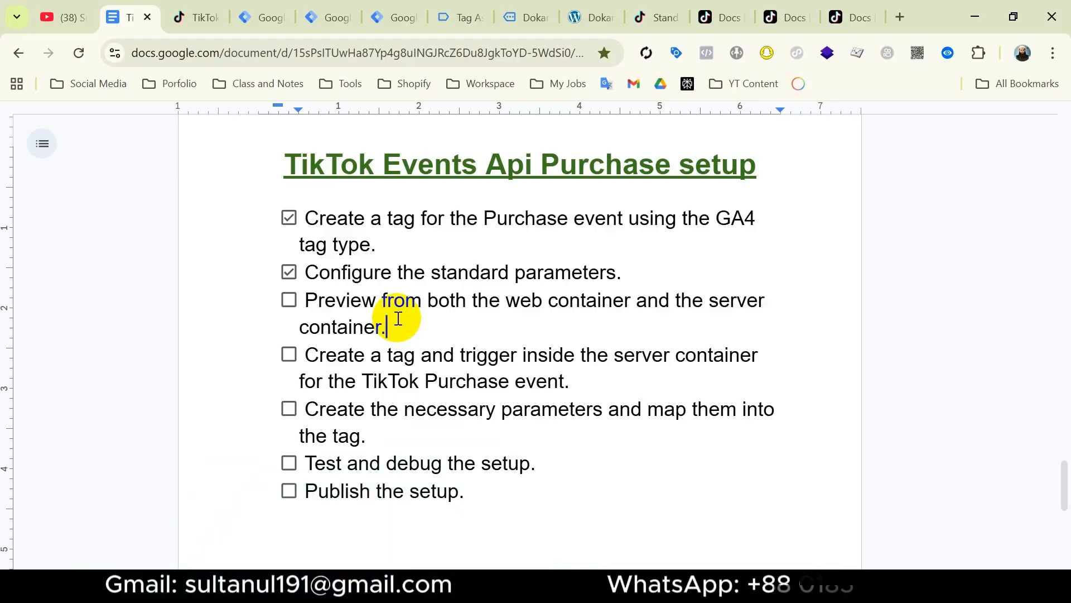
click(413, 21)
Close old tabs, start Preview for the server and web containers, and connect Tag Assistant.
click(413, 21)
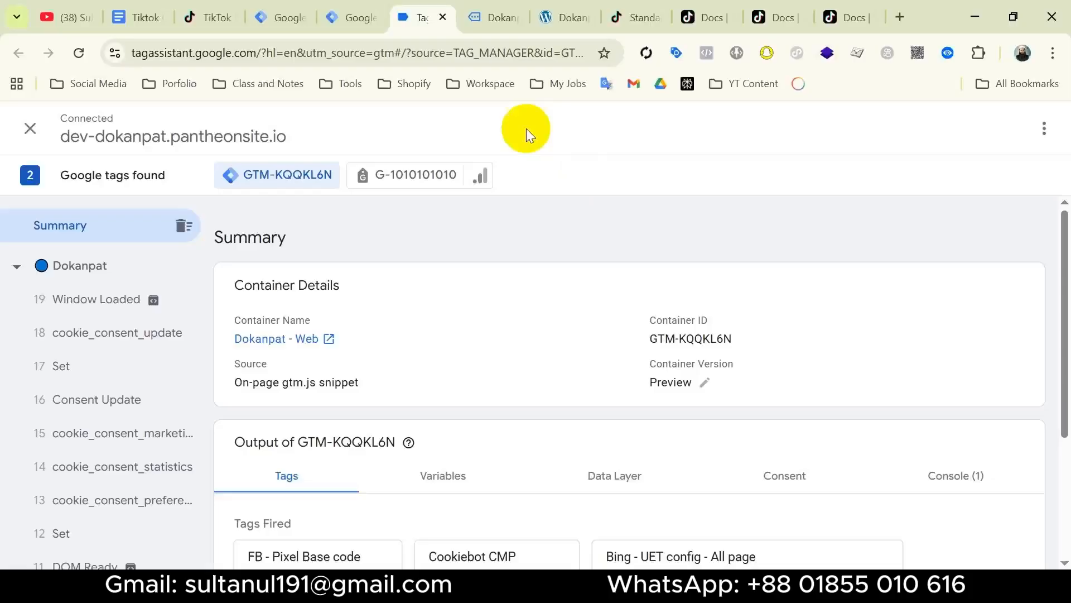
click(443, 17)
click(442, 18)
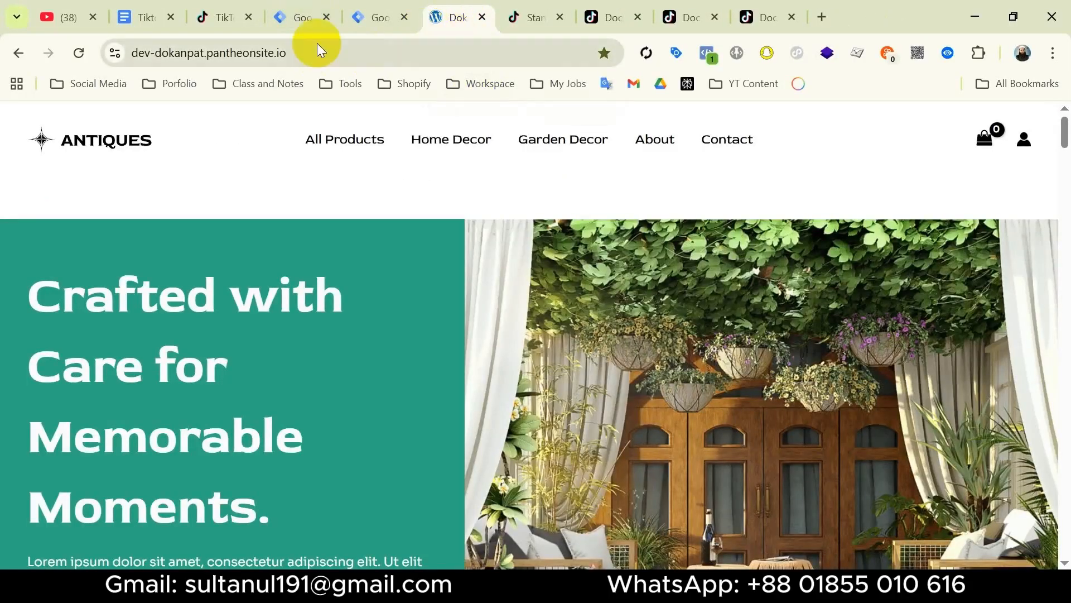
click(300, 17)
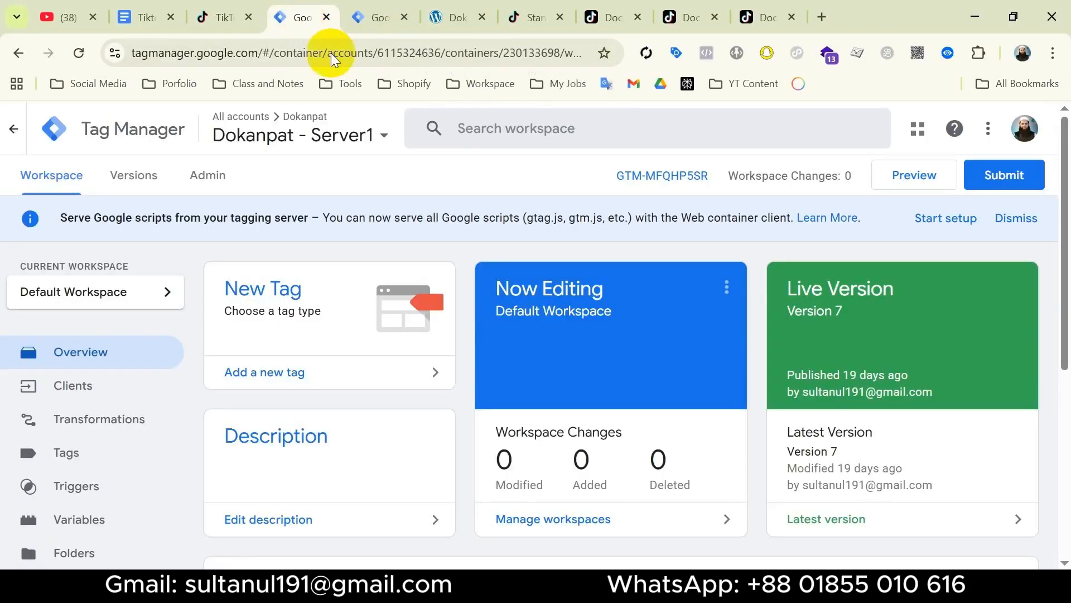
click(900, 179)
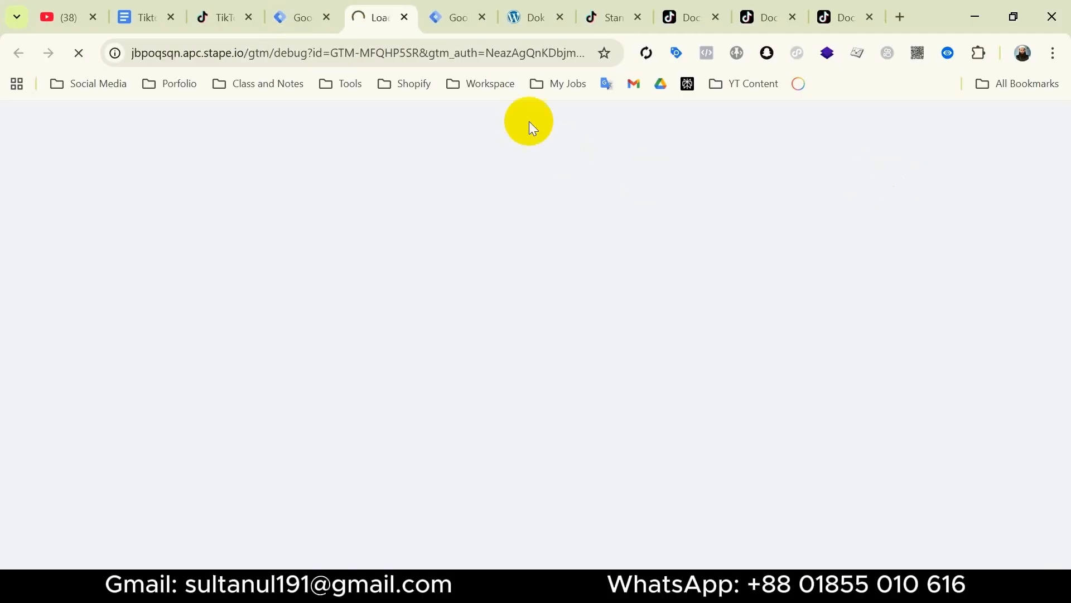
click(470, 28)
scroll(921, 178, up, 15)
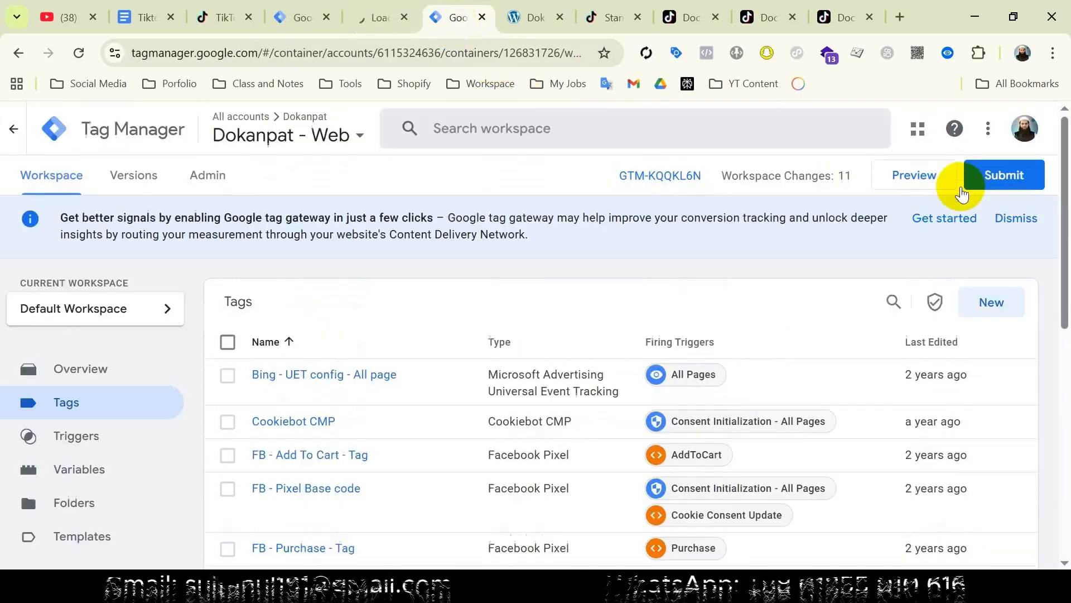
click(913, 174)
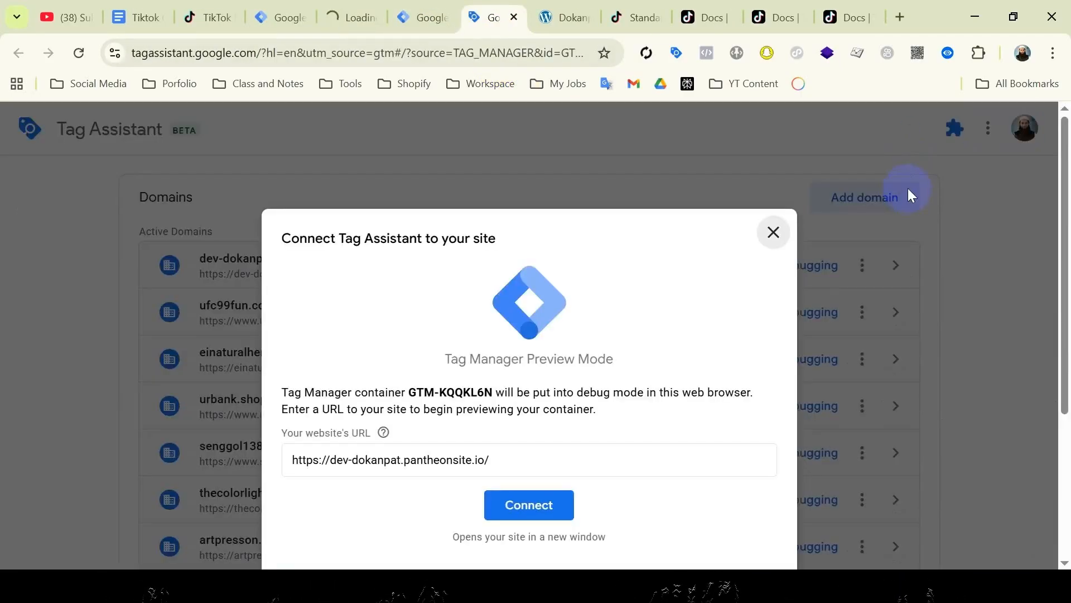
click(357, 19)
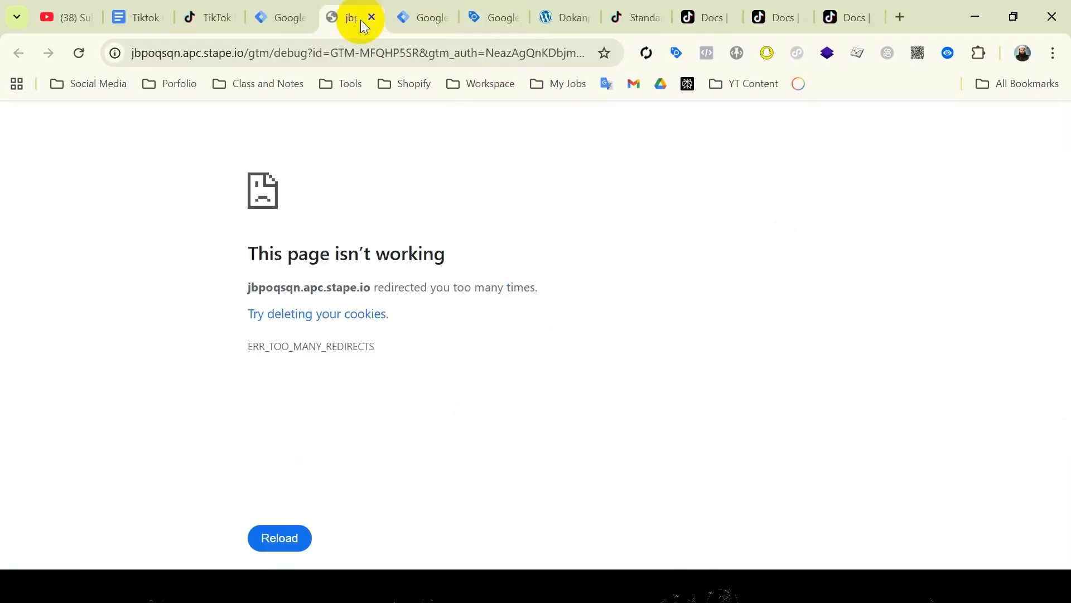
click(486, 30)
click(554, 518)
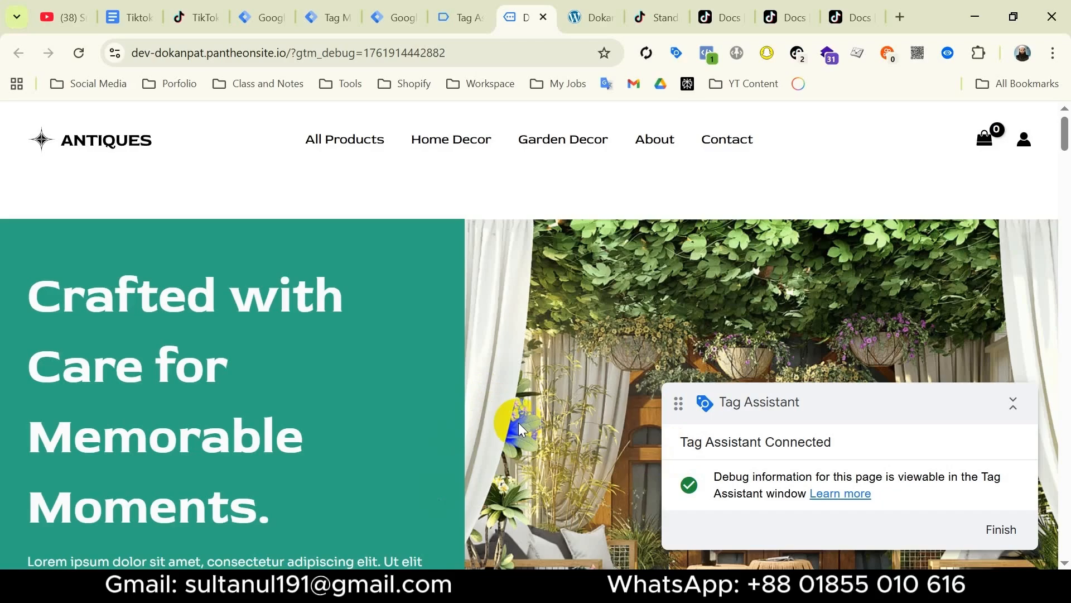
Add Wooden Vases to the store cart and view the cart.
scroll(518, 424, down, 10)
click(454, 442)
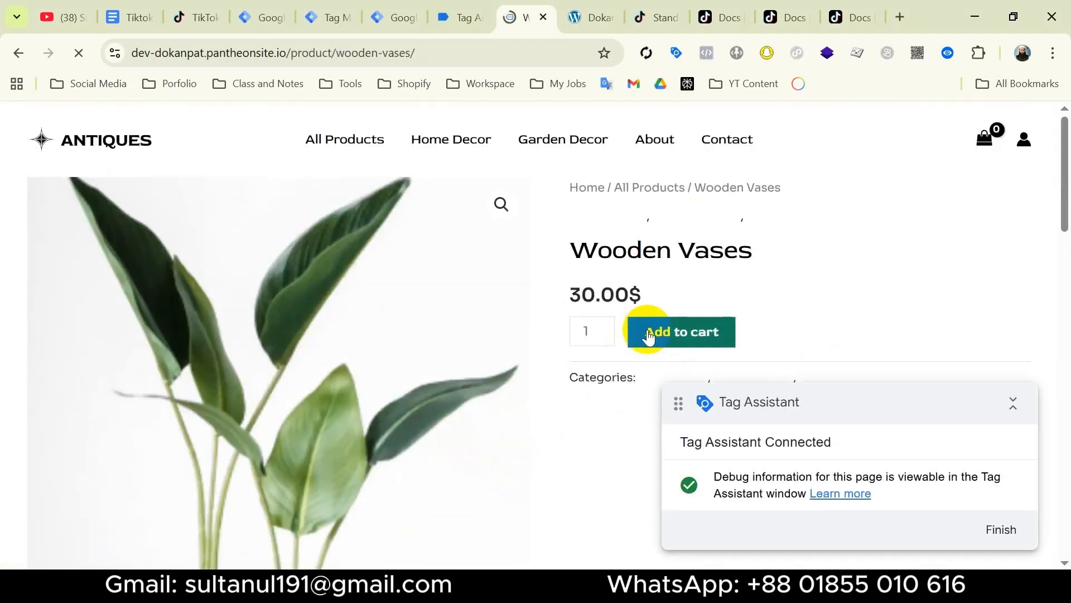
click(648, 334)
click(950, 216)
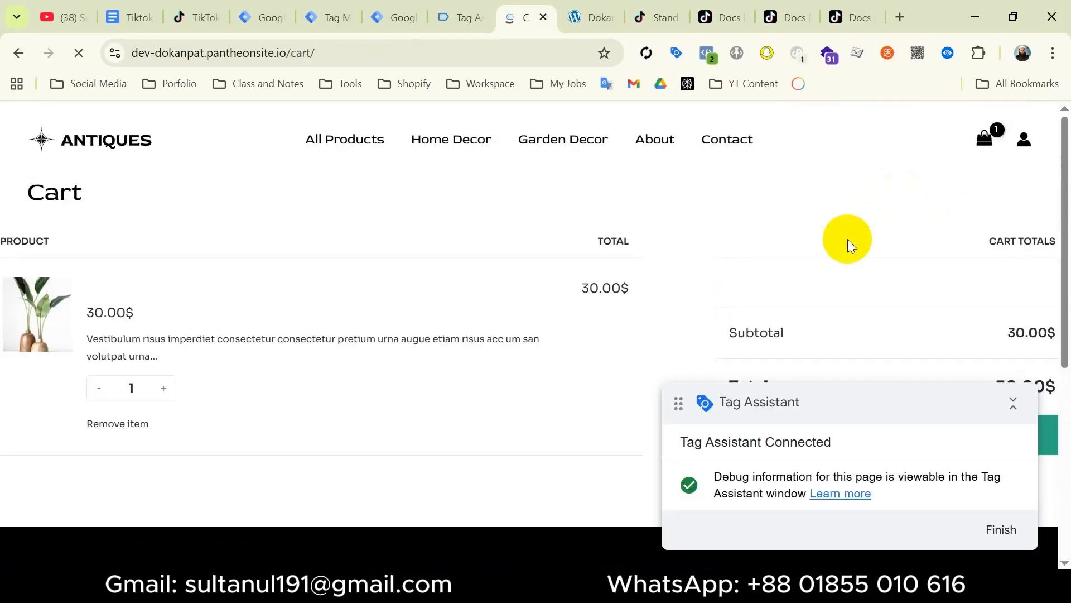
Proceed to checkout and fill in the saved email, shipping address and a phone number.
scroll(871, 251, down, 3)
click(909, 270)
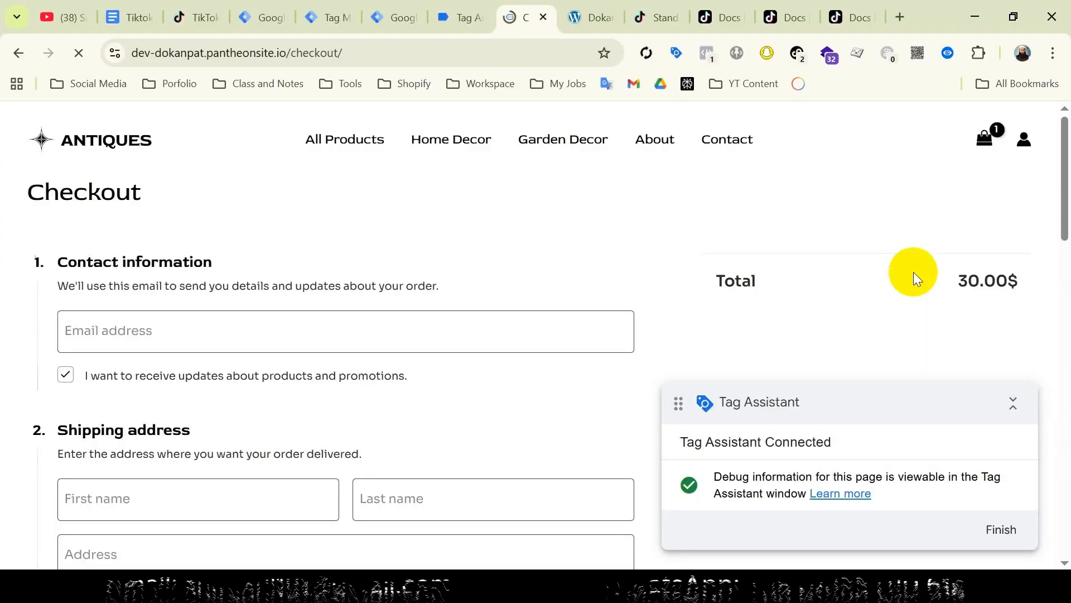
click(204, 335)
click(246, 375)
scroll(246, 375, down, 3)
click(223, 335)
click(223, 382)
scroll(391, 335, down, 6)
click(435, 285)
Choose cash on delivery, place the 30.00$ order, and highlight the order-received confirmation.
scroll(320, 361, down, 7)
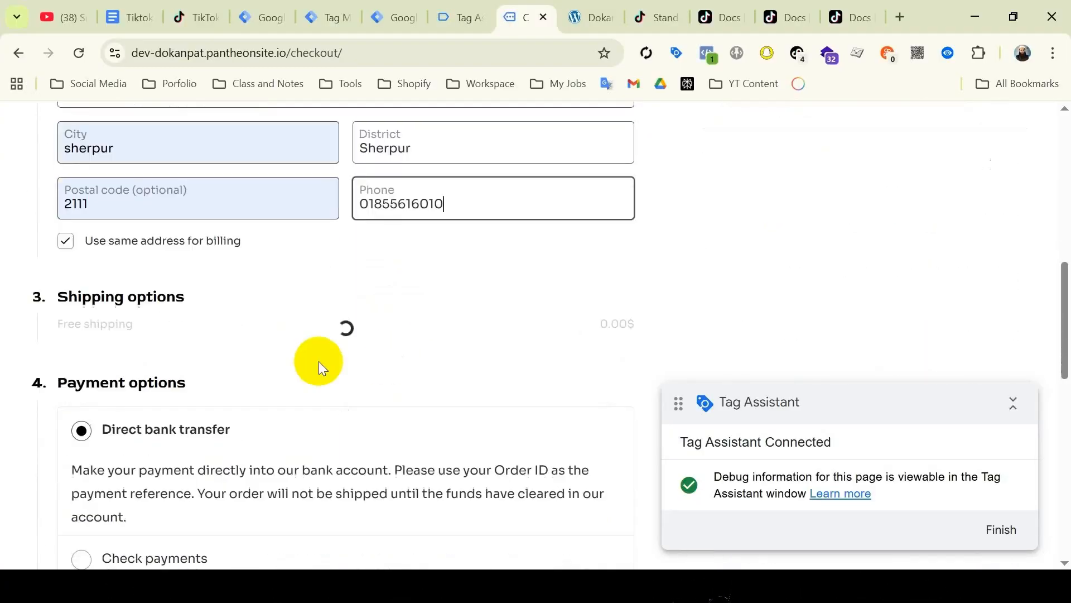
click(112, 299)
click(480, 438)
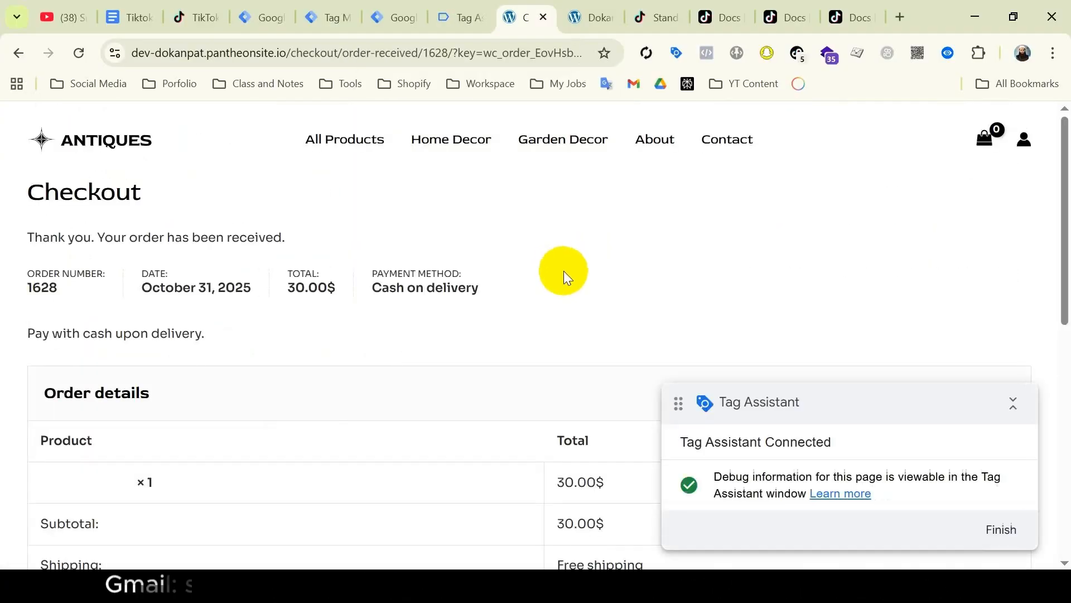
drag(130, 237, 276, 237)
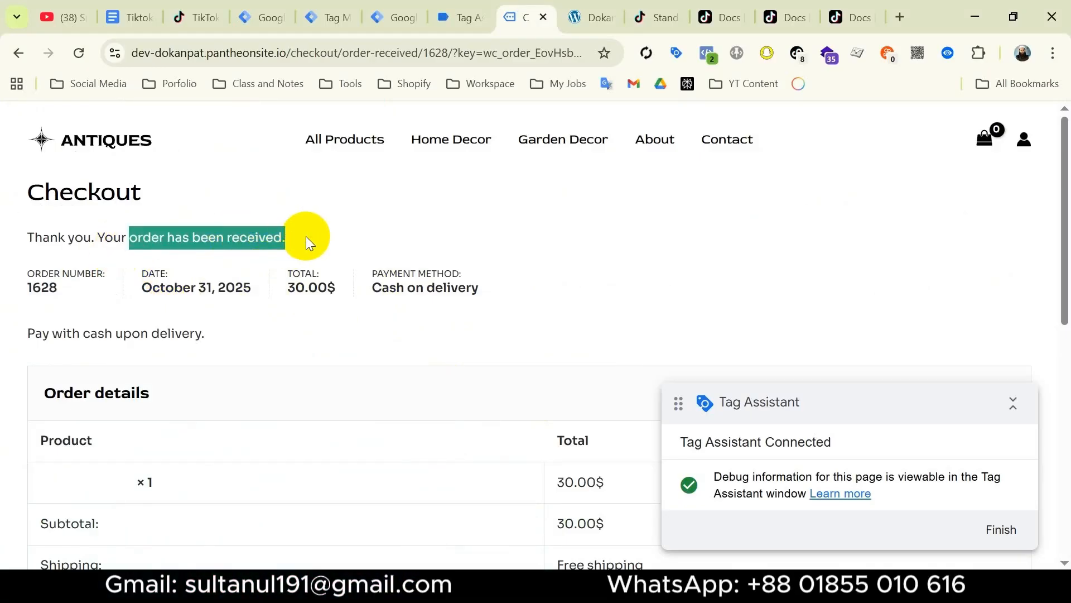
Select the purchase event and inspect the fired Tik Events API - Purchase tag's user properties.
click(456, 17)
click(558, 415)
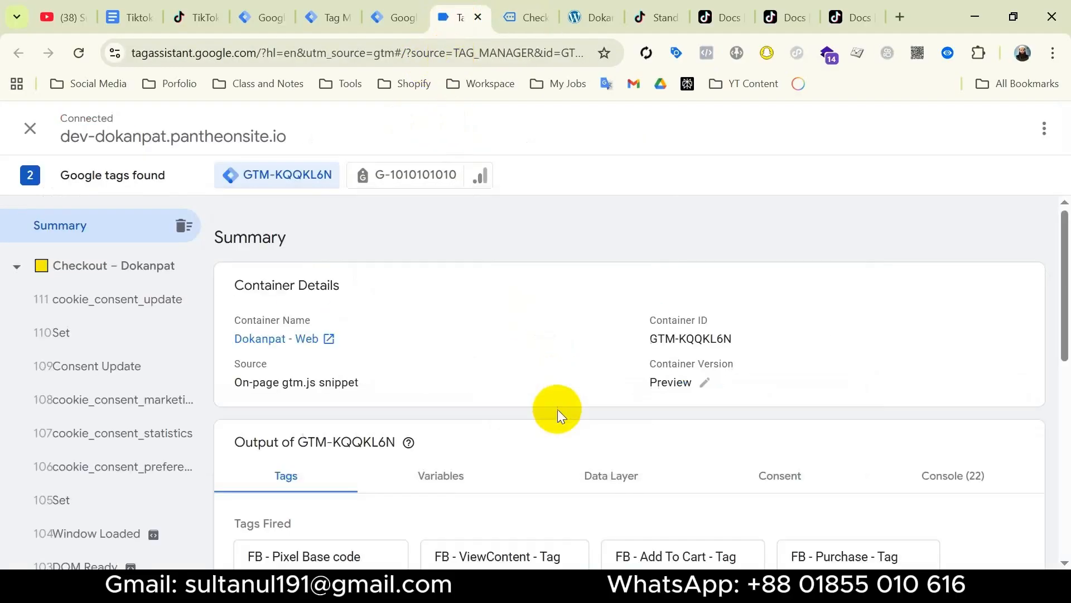
scroll(548, 414, down, 10)
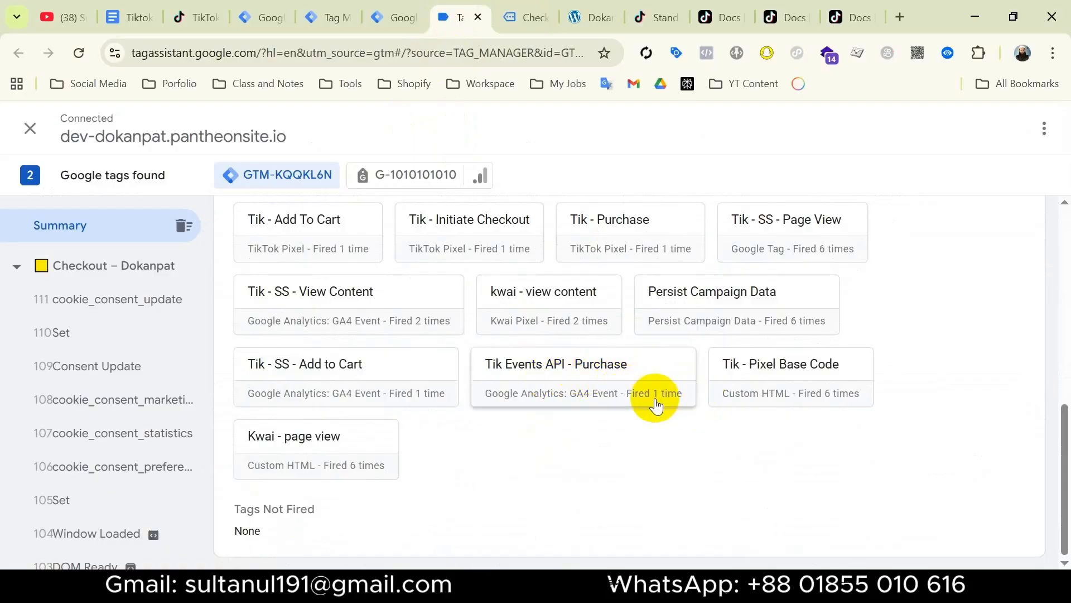
scroll(128, 385, down, 6)
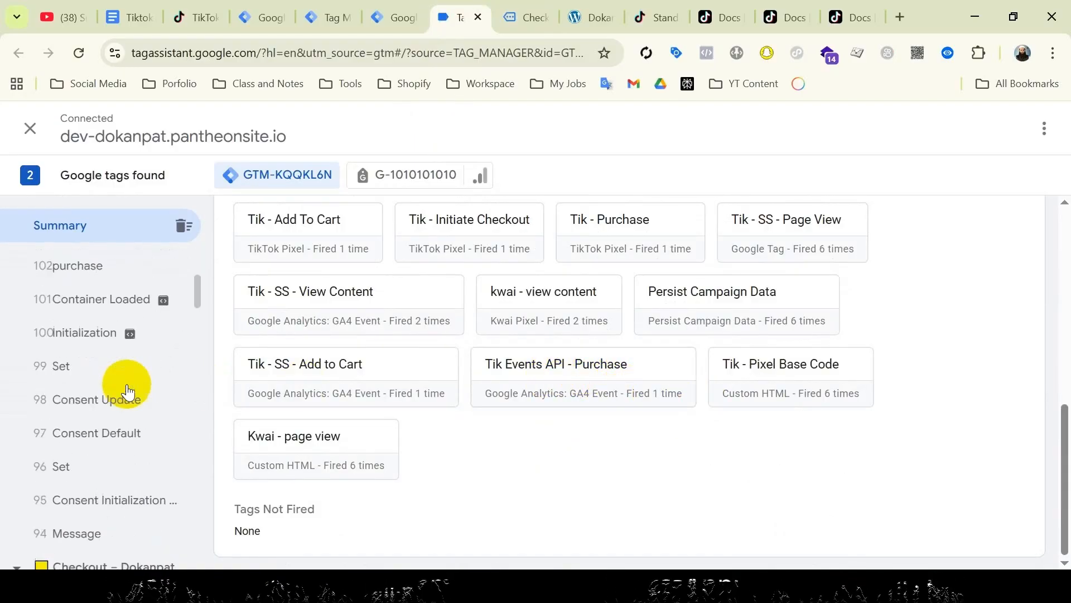
click(91, 268)
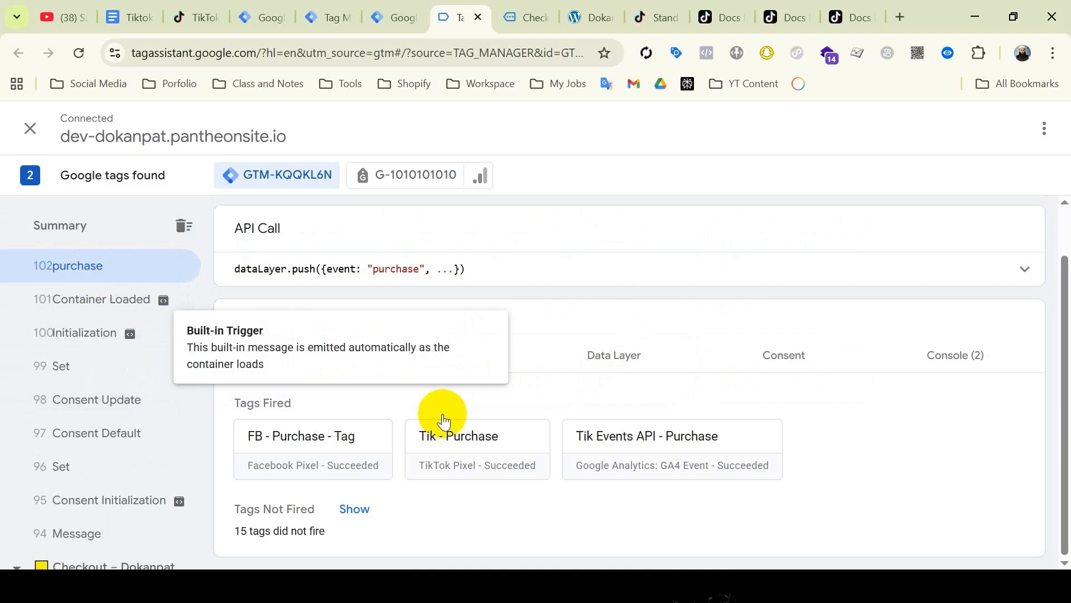
click(688, 471)
scroll(678, 477, down, 3)
drag(669, 453, 357, 318)
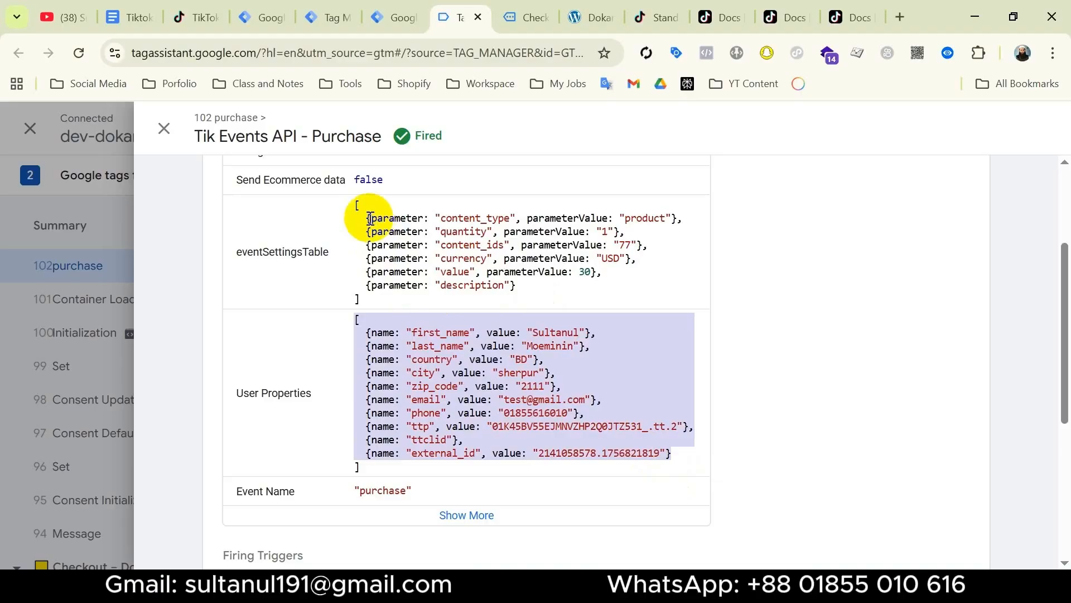
Show the server-side purchase event's Event Data table, expanded to show content_ids, currency and value.
click(320, 25)
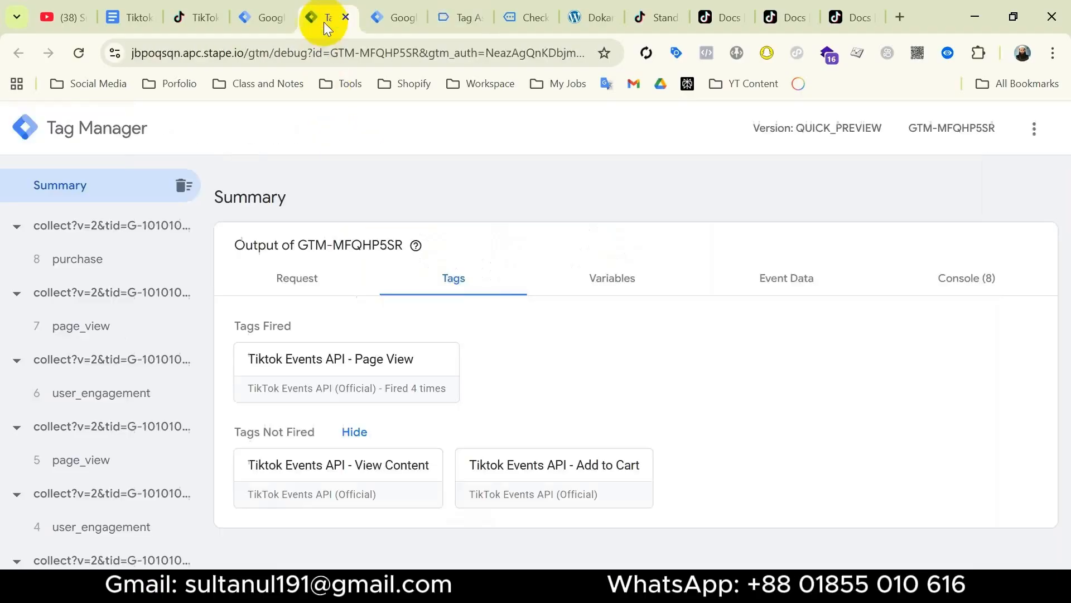
click(110, 267)
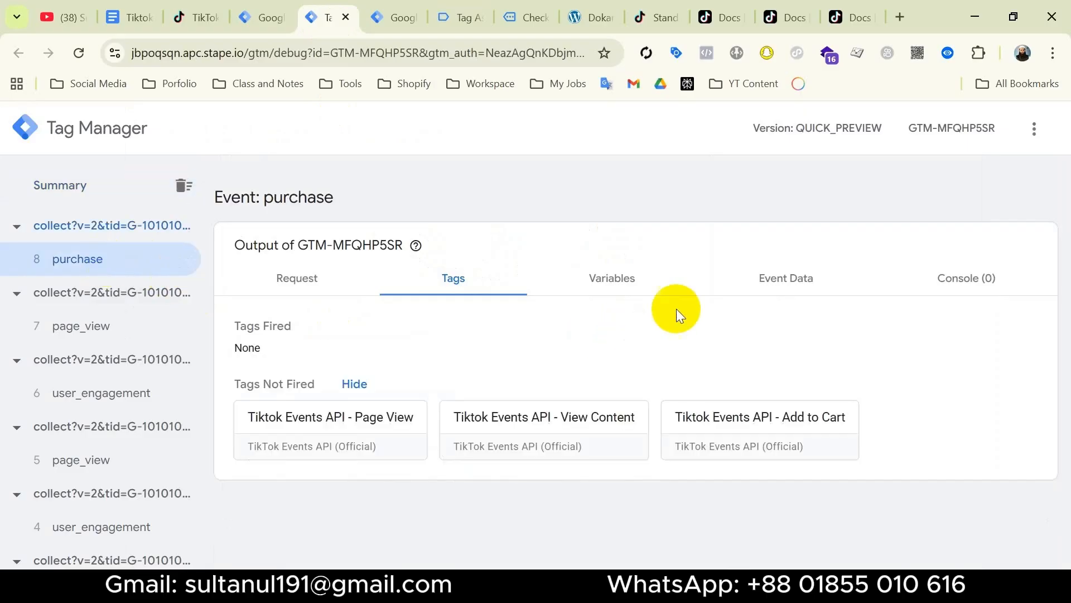
click(776, 282)
scroll(600, 428, down, 1)
scroll(598, 429, down, 9)
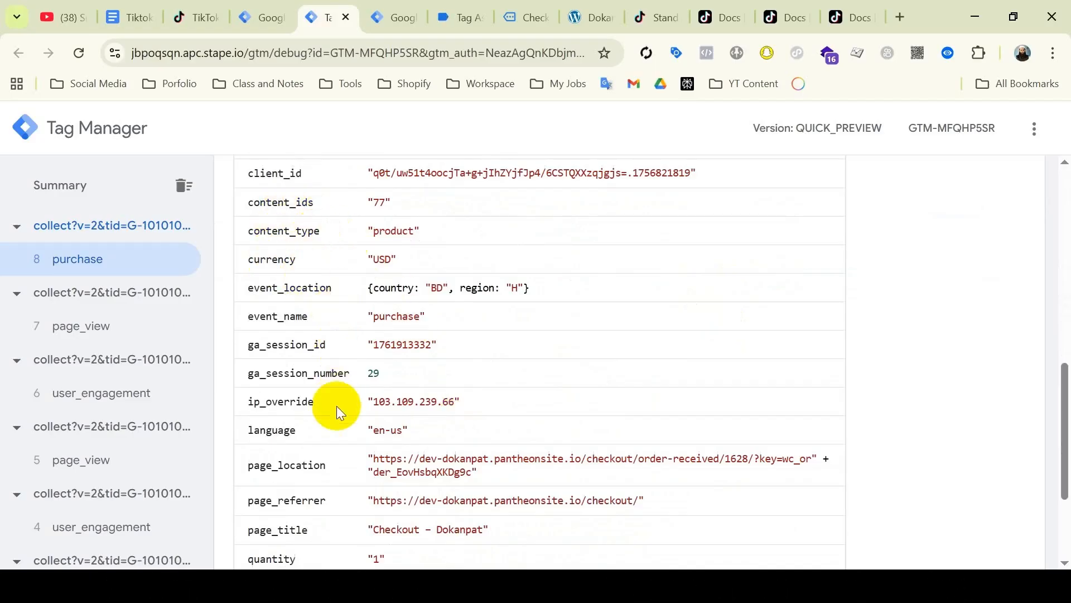
scroll(336, 406, down, 3)
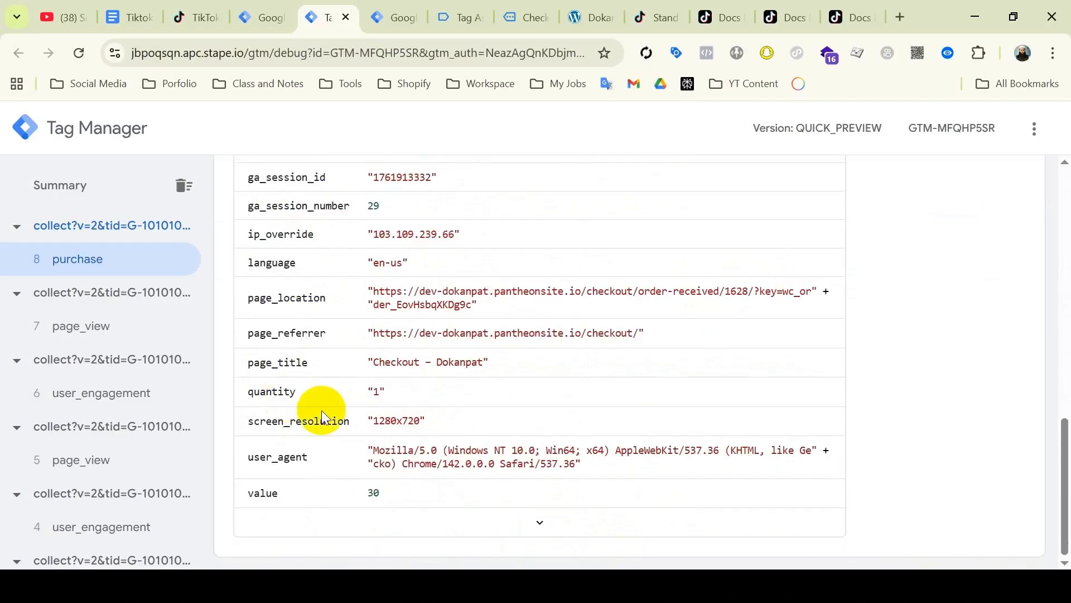
click(541, 525)
Tick the checklist item 'Preview from both the web container and the server container'.
click(139, 18)
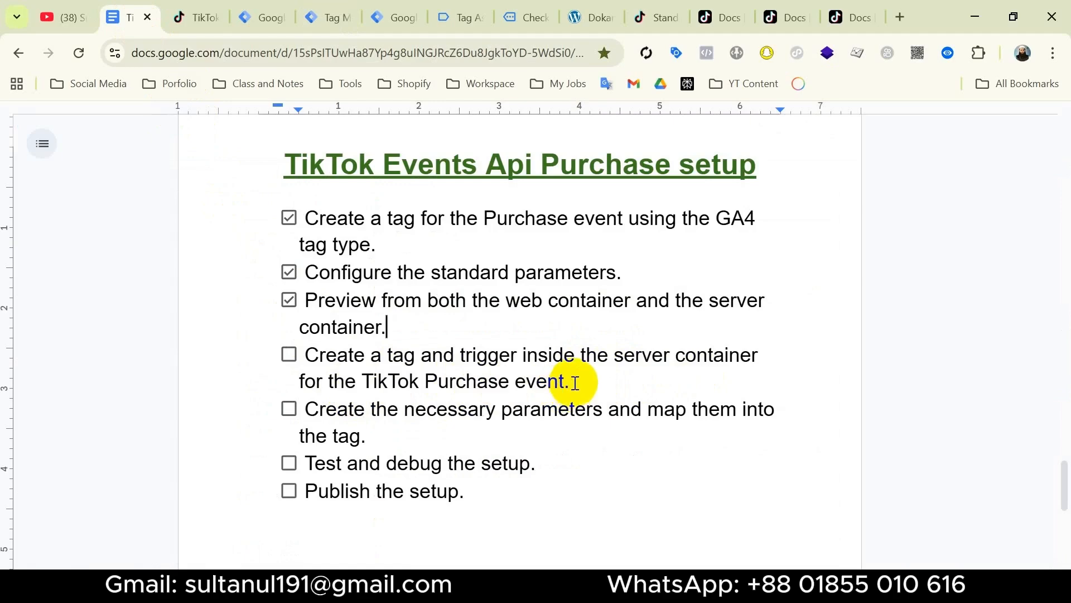
Create a new server tag of type TikTok Events API (Official).
click(259, 16)
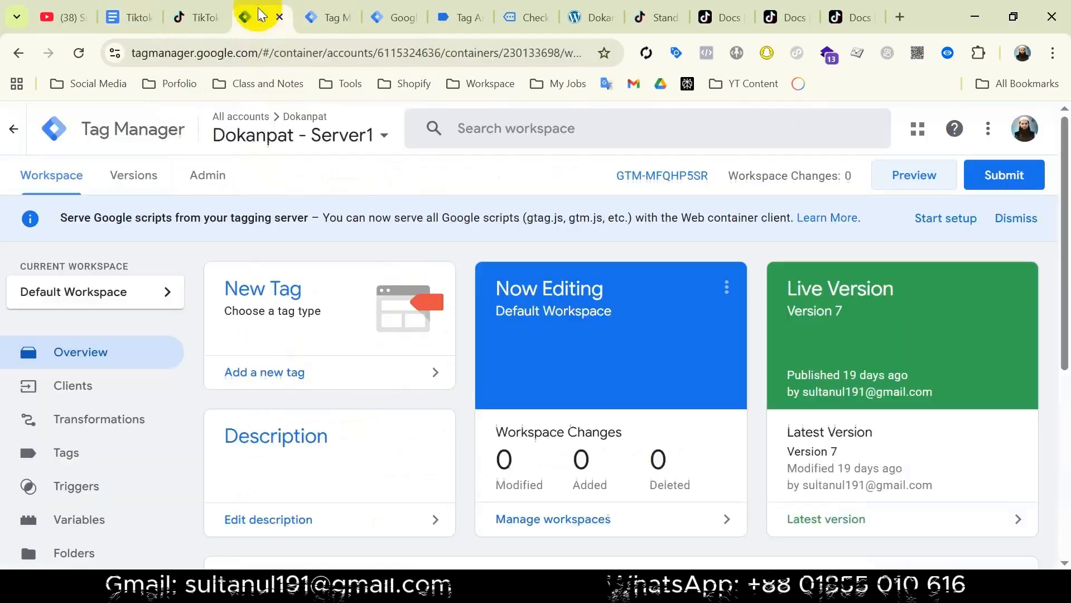
click(310, 373)
click(696, 332)
scroll(697, 374, down, 3)
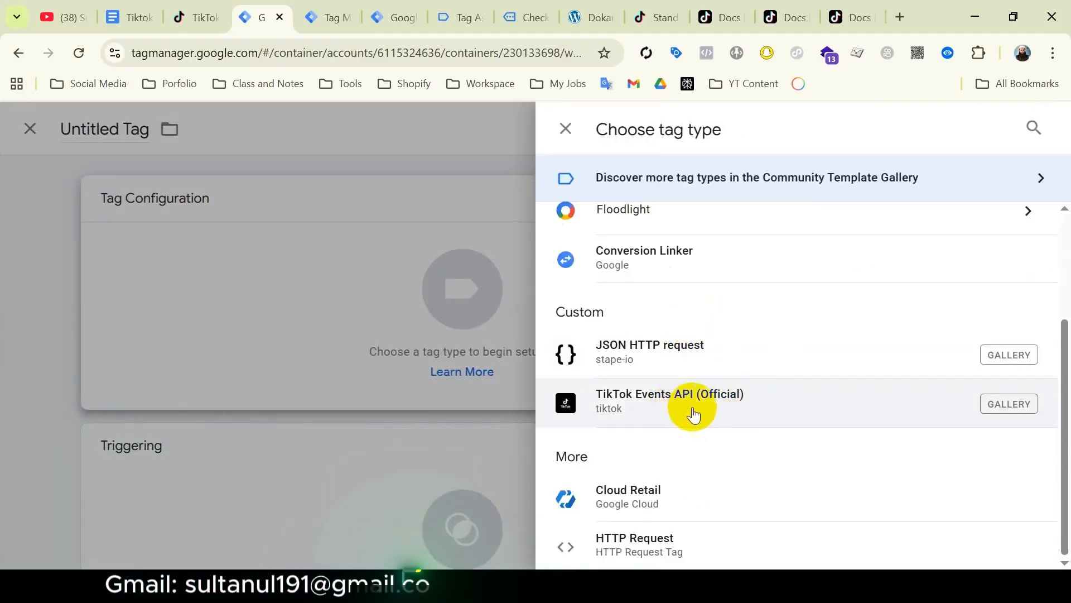
click(721, 404)
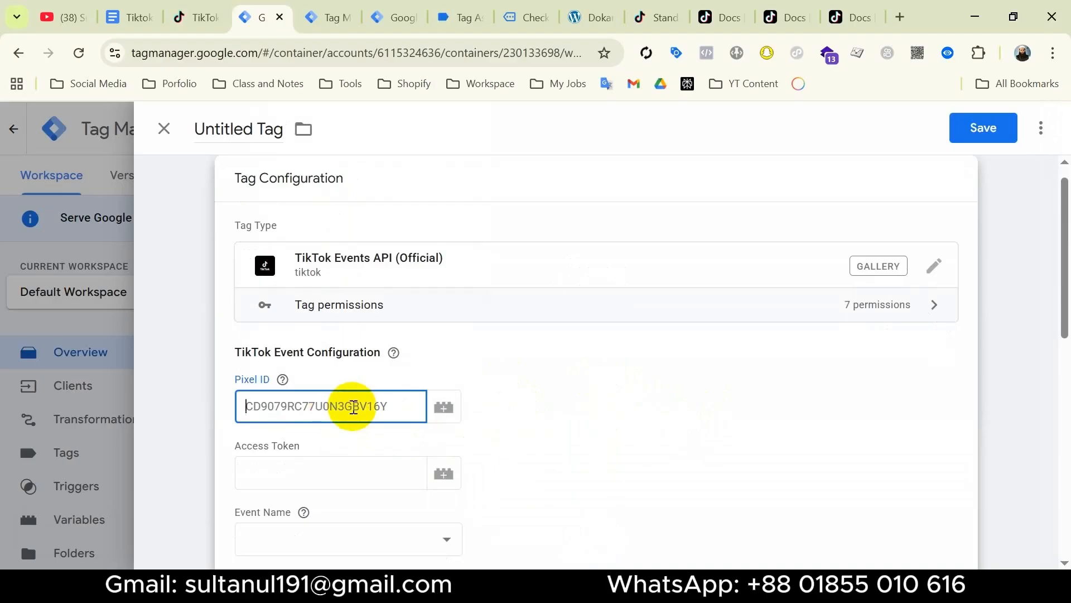
Paste the saved Pixel ID and Access Token, and set Event Name to PlaceAnOrder.
key(super+v)
click(335, 181)
click(318, 470)
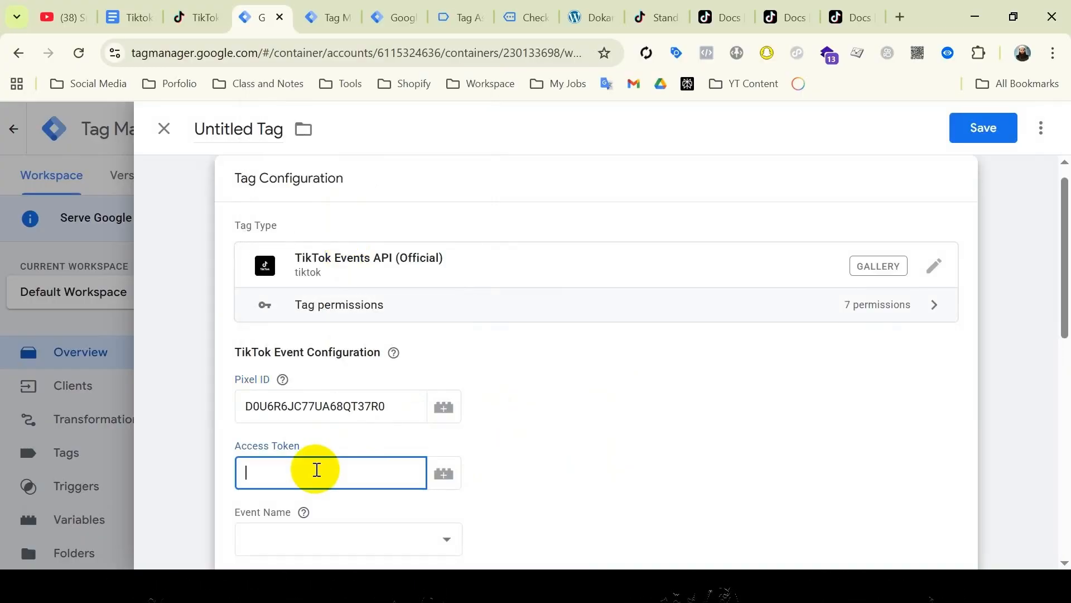
key(super+v)
click(371, 172)
scroll(625, 435, down, 3)
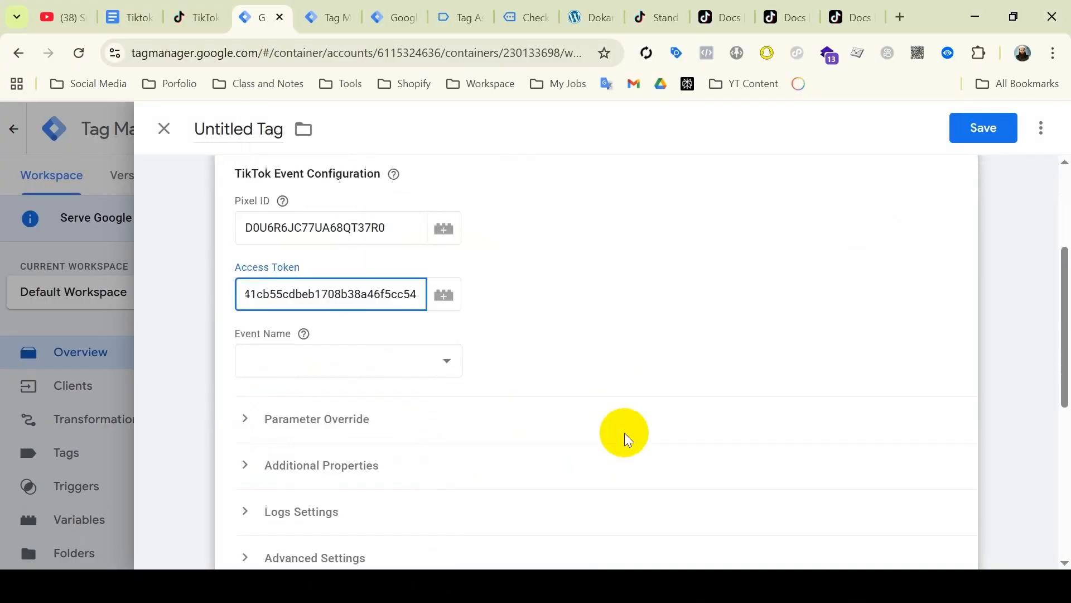
click(440, 288)
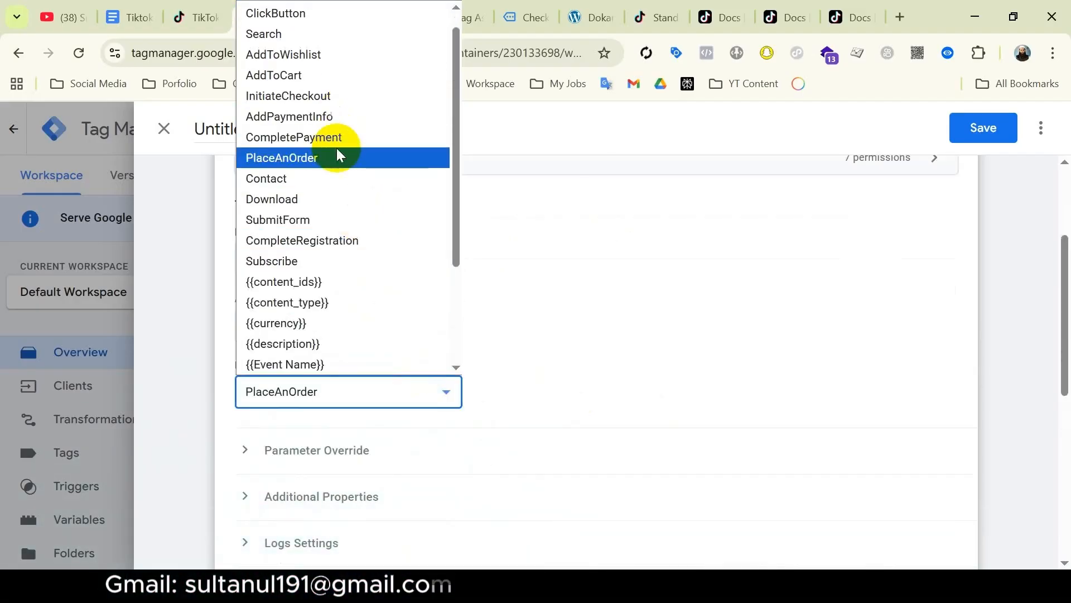
click(338, 156)
scroll(598, 407, down, 6)
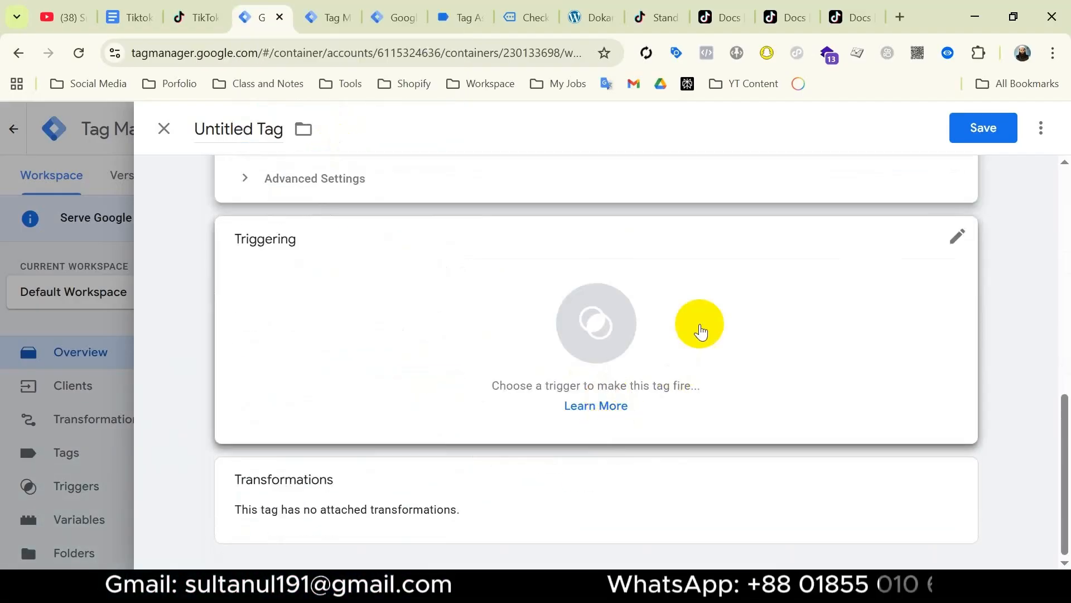
Start a new Custom Event trigger and copy 'purchase' from the server preview event data.
click(701, 327)
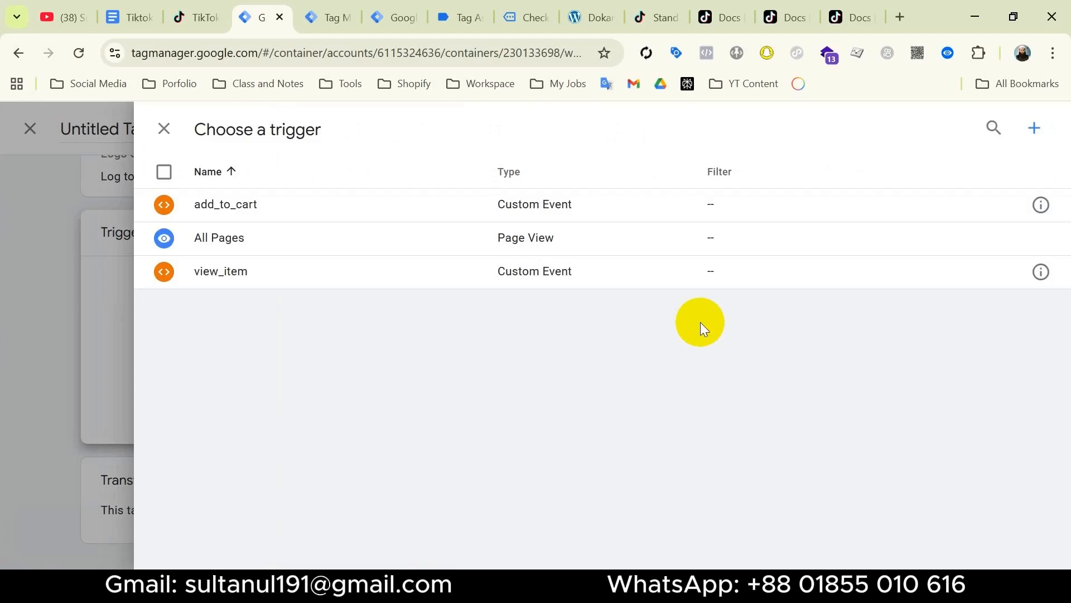
click(1030, 131)
click(765, 295)
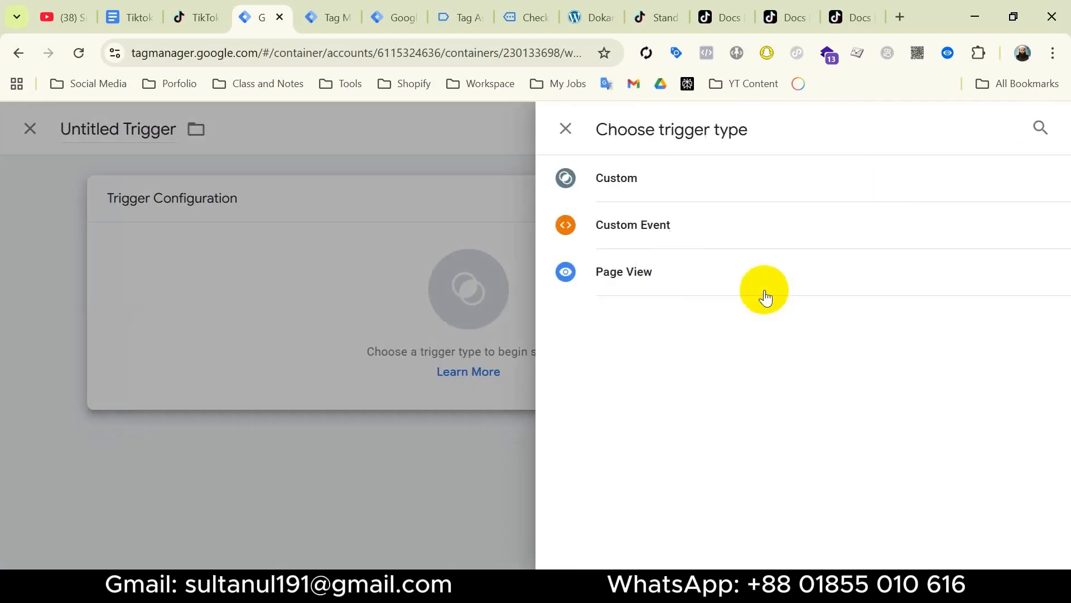
click(671, 226)
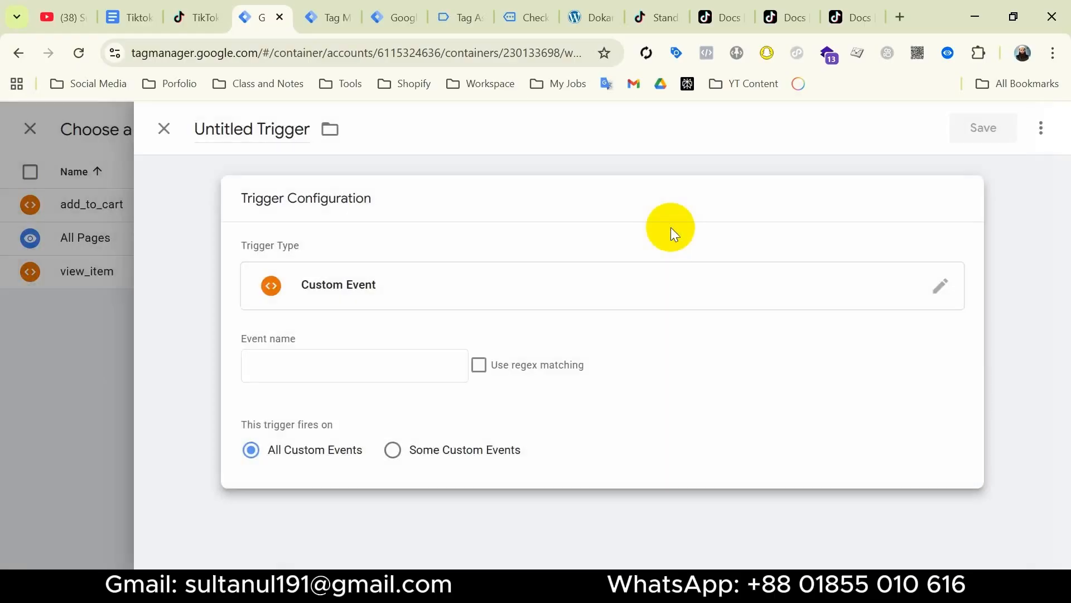
triple_click(296, 337)
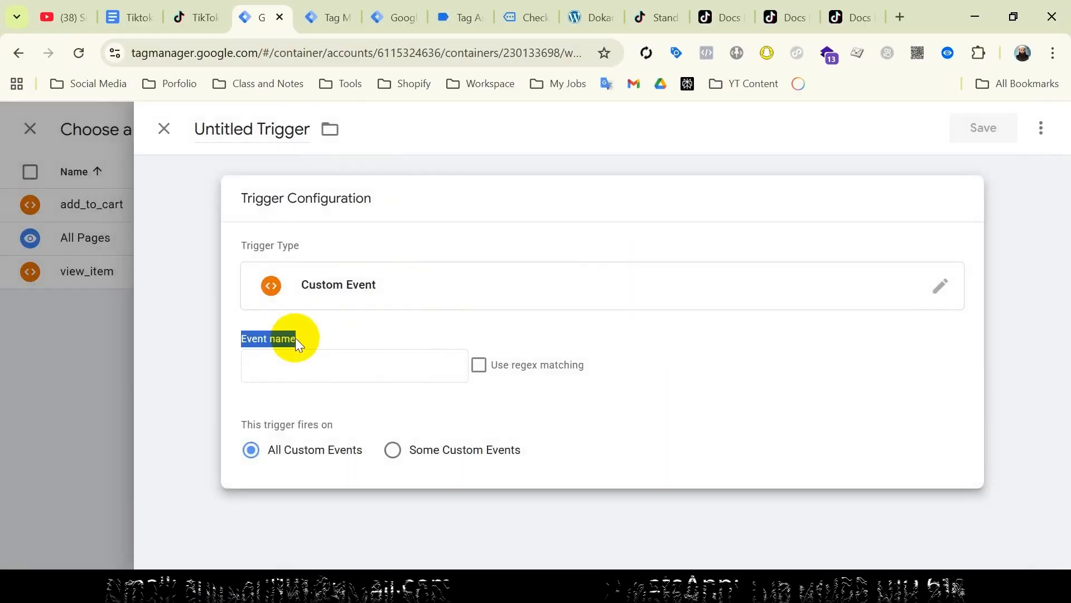
click(339, 21)
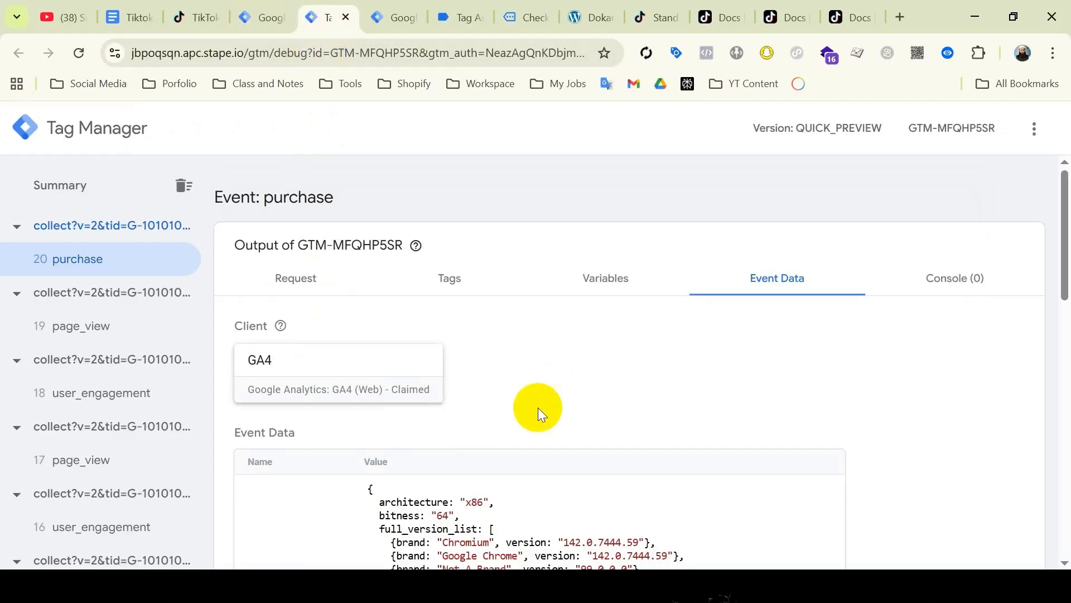
scroll(538, 407, down, 9)
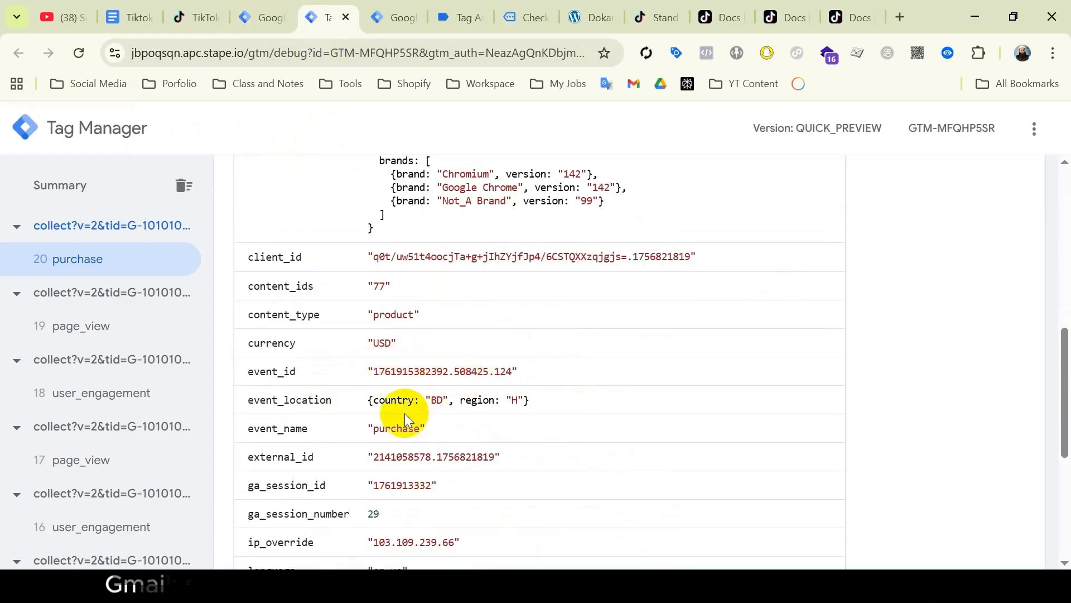
double_click(403, 428)
key(ctrl+c)
Give the trigger event name purchase, name it purchase, and save it.
click(262, 17)
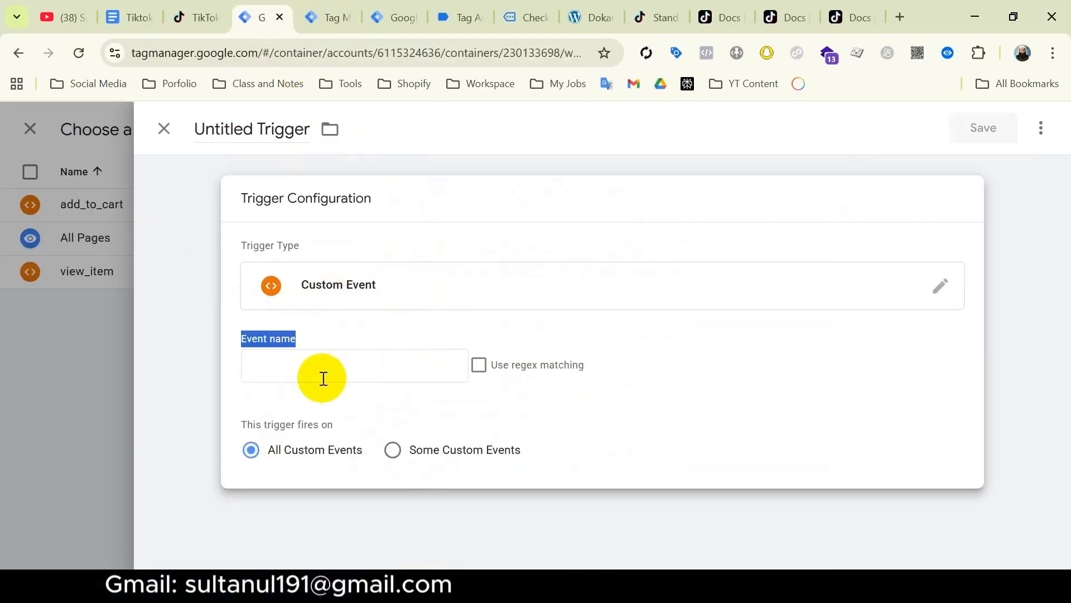
click(328, 365)
key(ctrl+v)
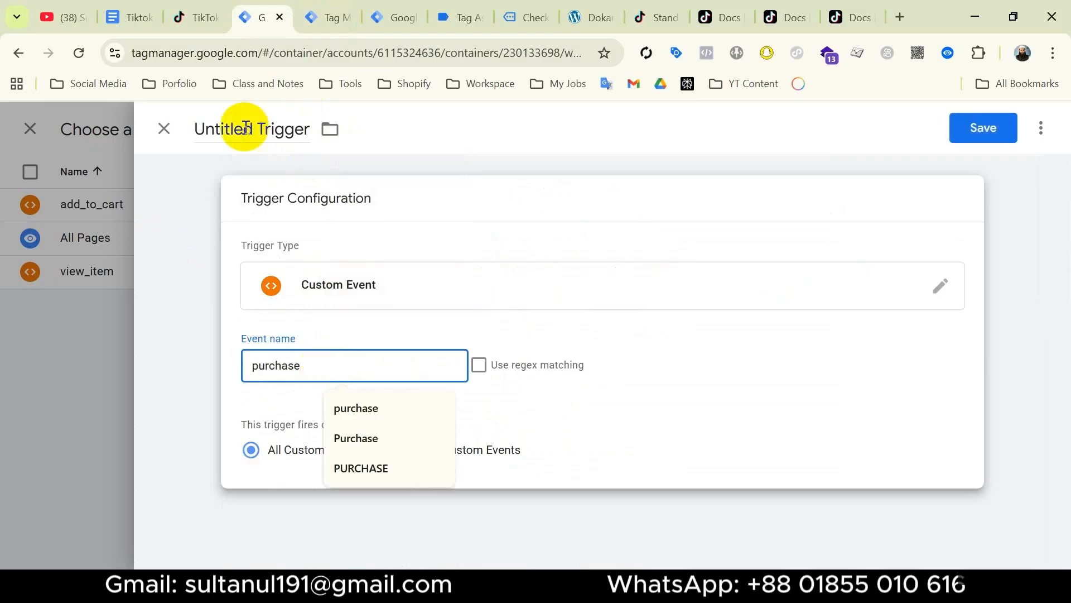
click(246, 129)
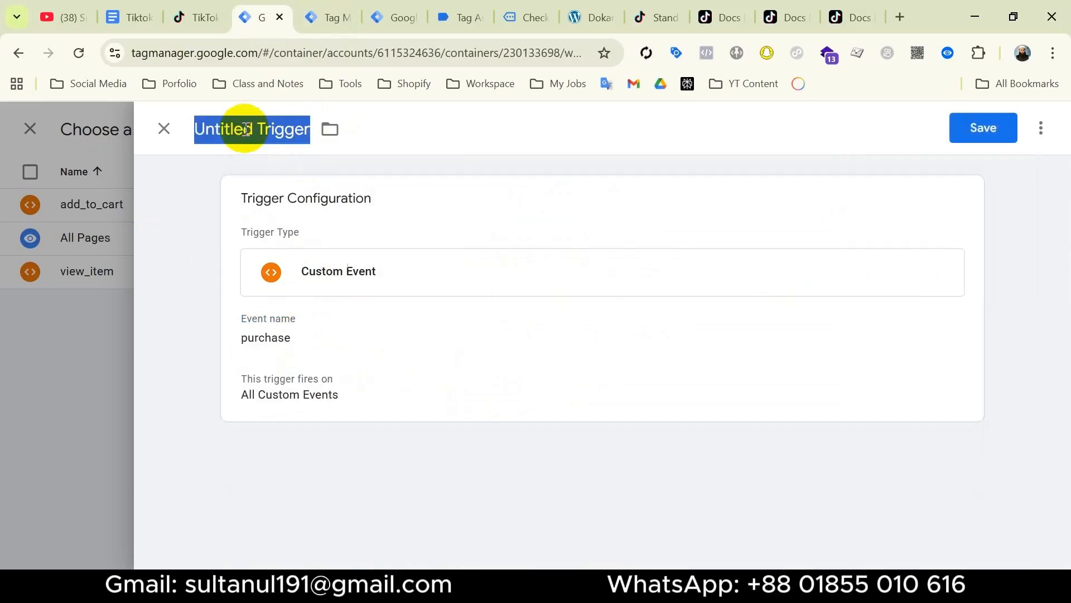
key(ctrl+v)
click(964, 128)
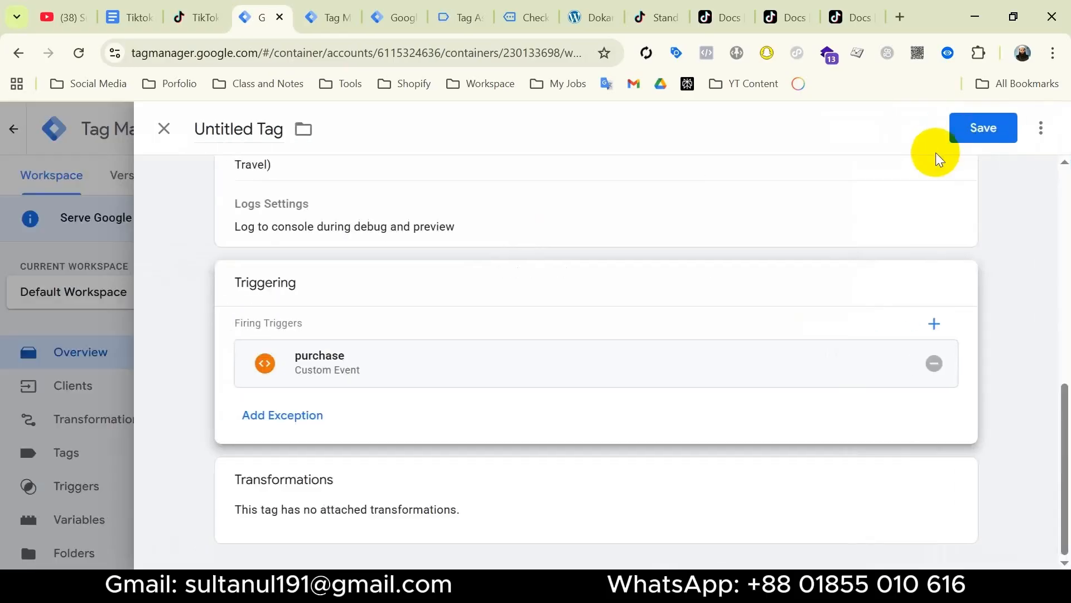
Name the tag 'Tik Events API - Purchase' and save it.
click(241, 130)
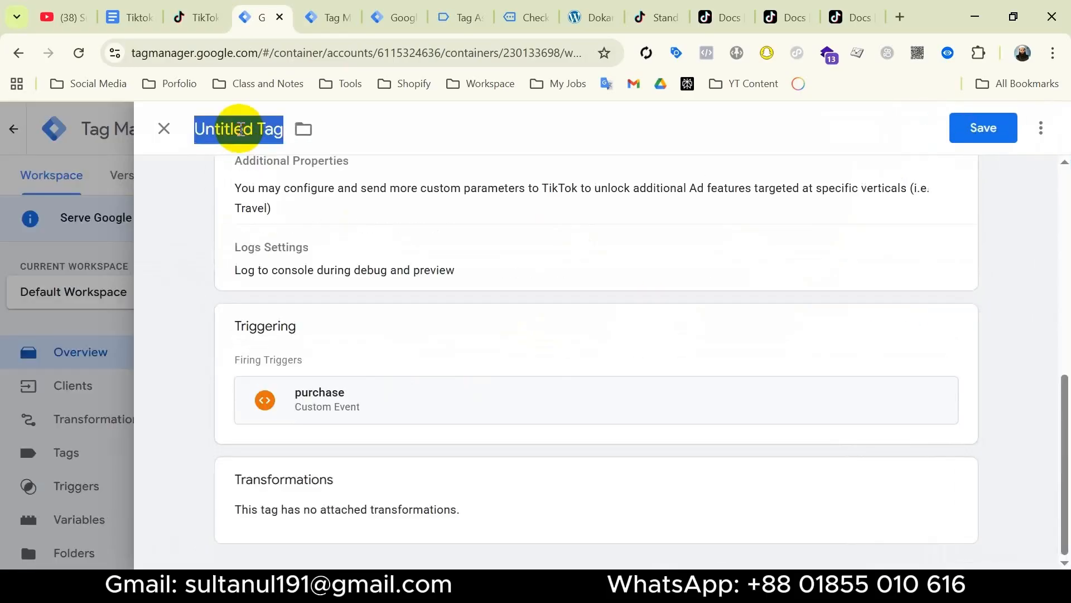
text(Tik E)
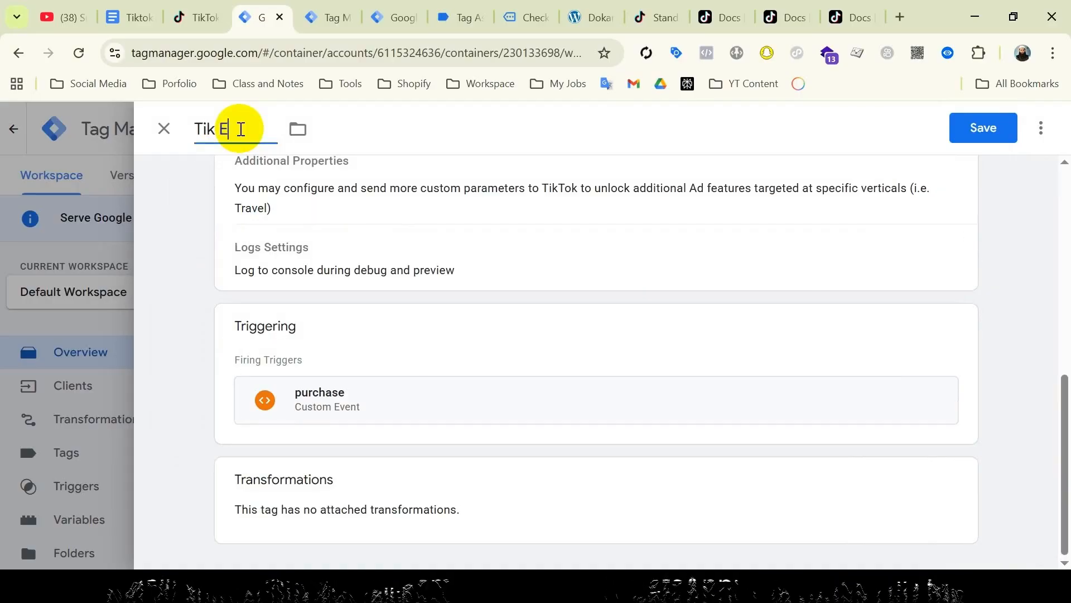
text(vents API - Purchase)
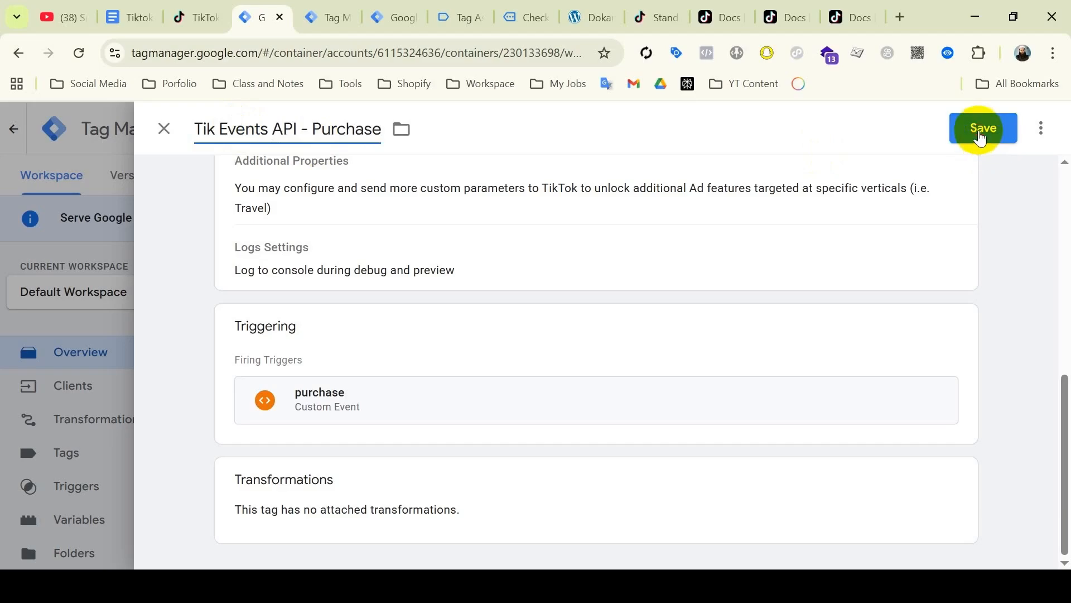
click(982, 135)
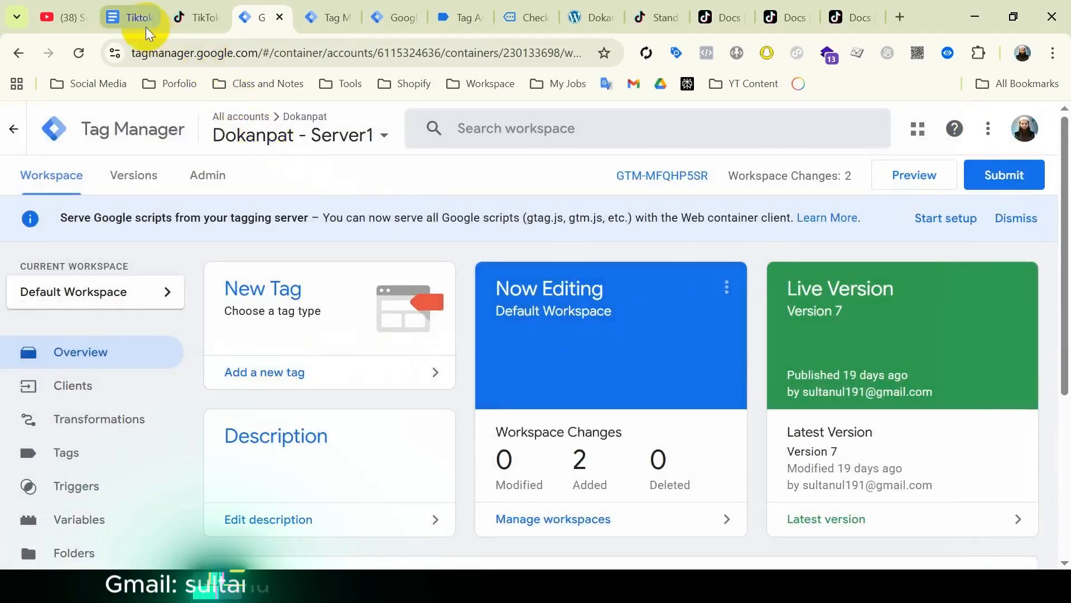
Review the setup checklist, then open the Tik Events API - Purchase tag from the Tags list.
click(146, 25)
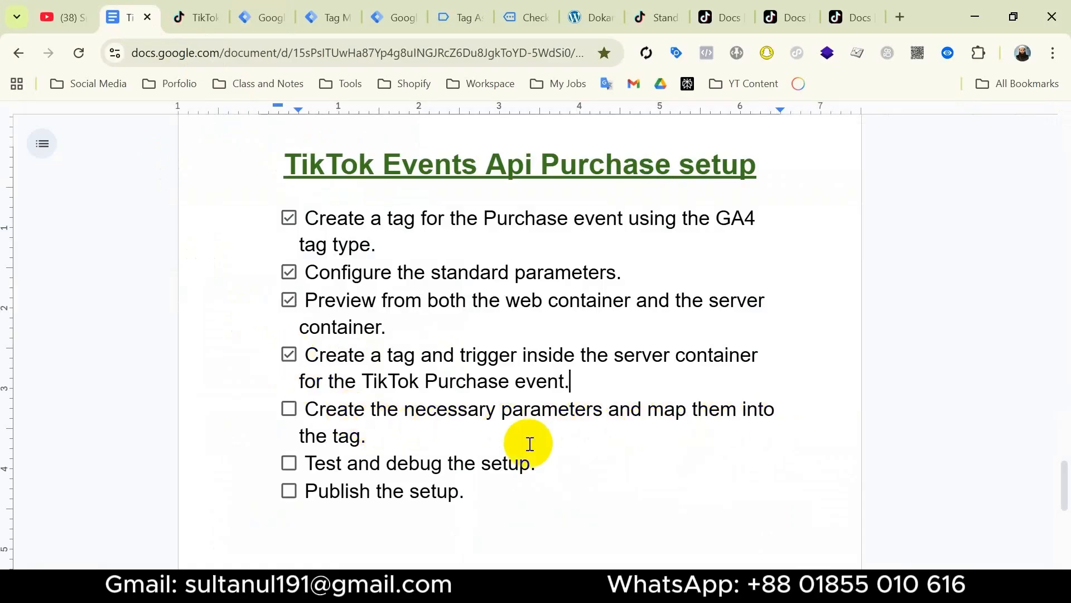
click(263, 19)
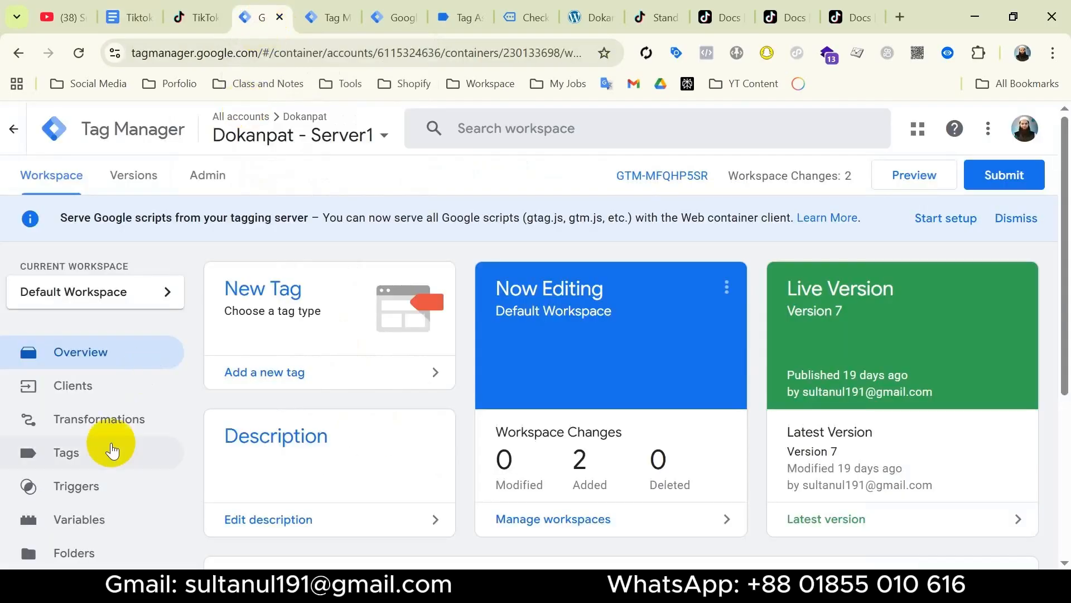
click(75, 457)
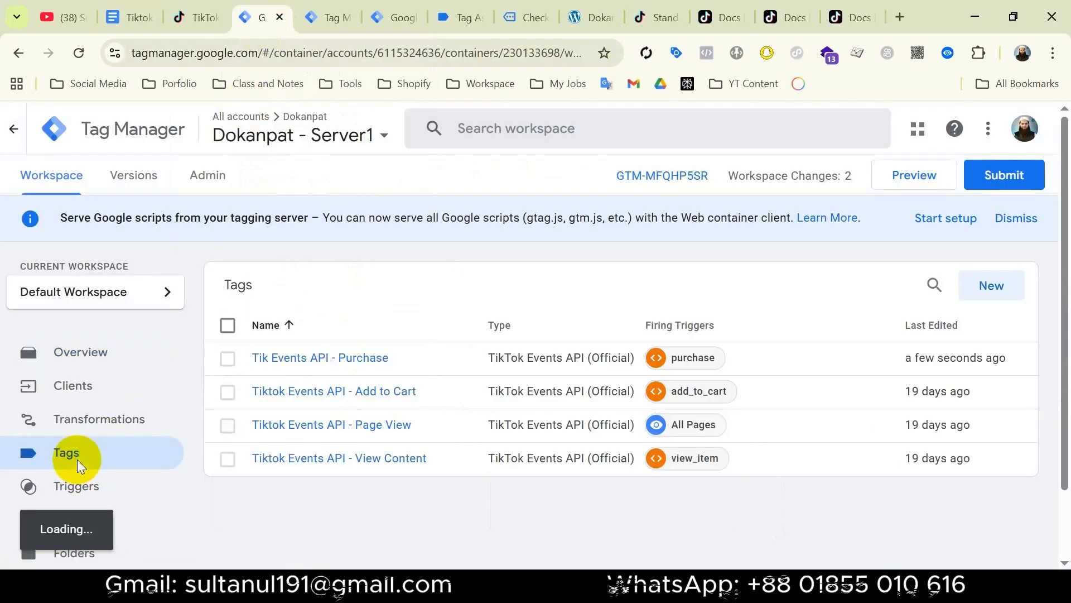
click(364, 358)
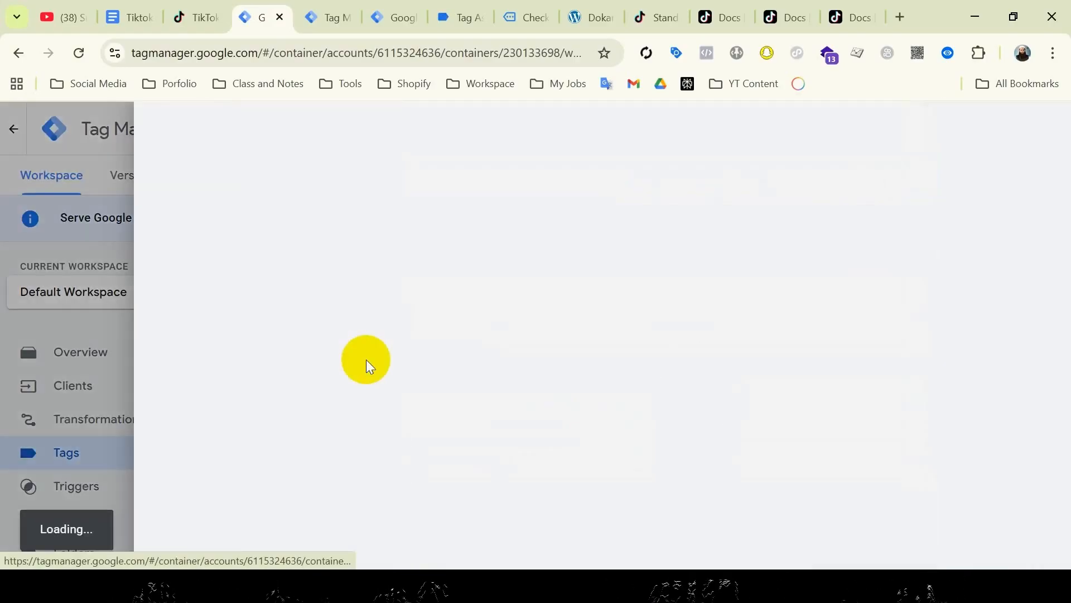
Expand the tag's Parameter Override section to reveal the Test Event Code field.
scroll(586, 450, down, 5)
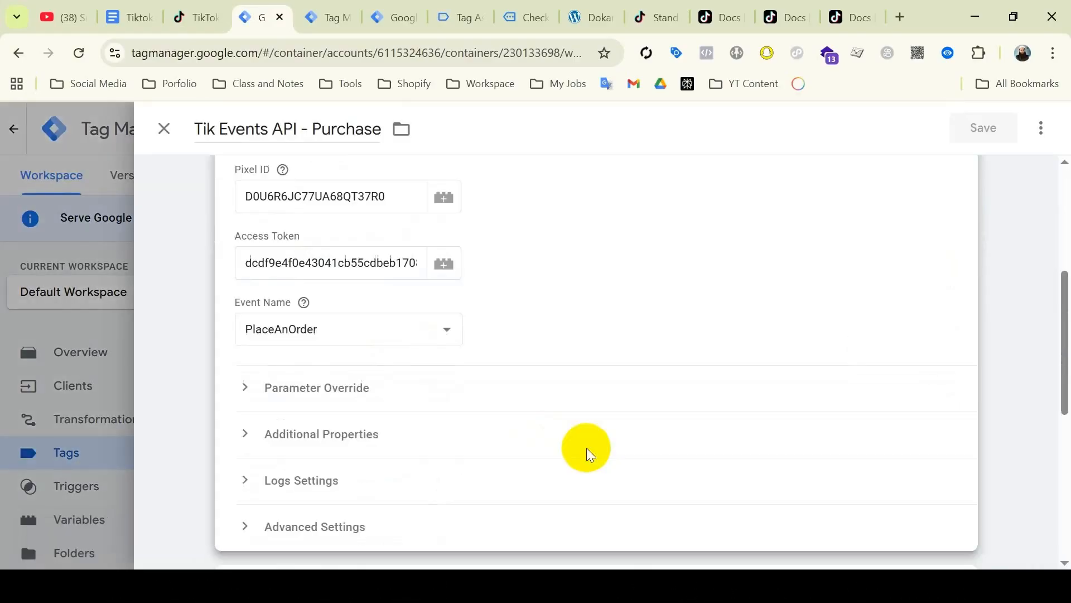
scroll(575, 446, down, 1)
click(342, 343)
scroll(550, 378, down, 2)
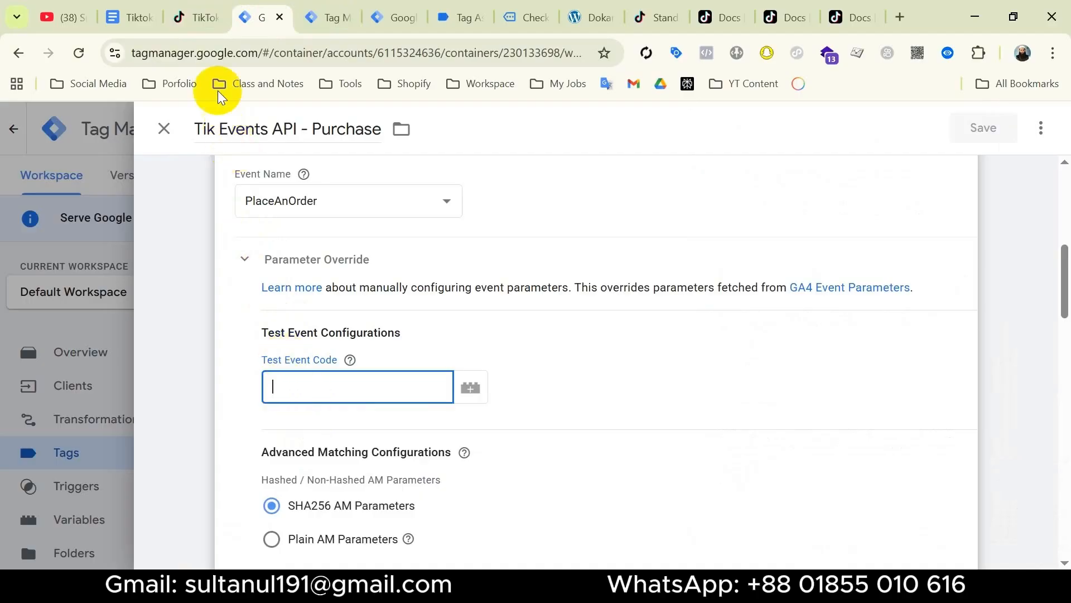
Go to Events Manager in TikTok Business Center.
click(195, 15)
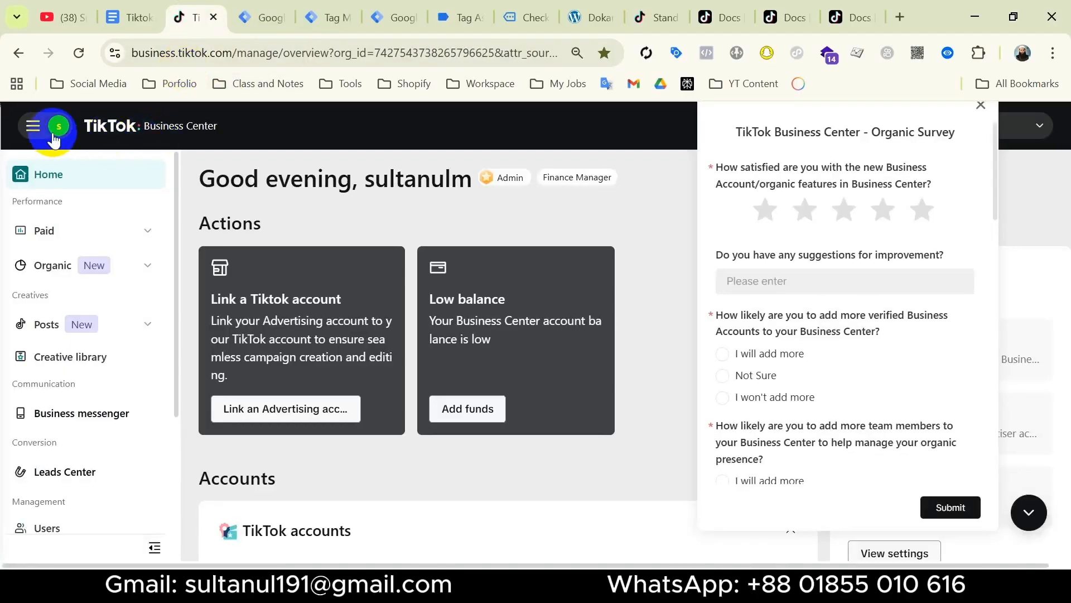
click(35, 125)
click(72, 401)
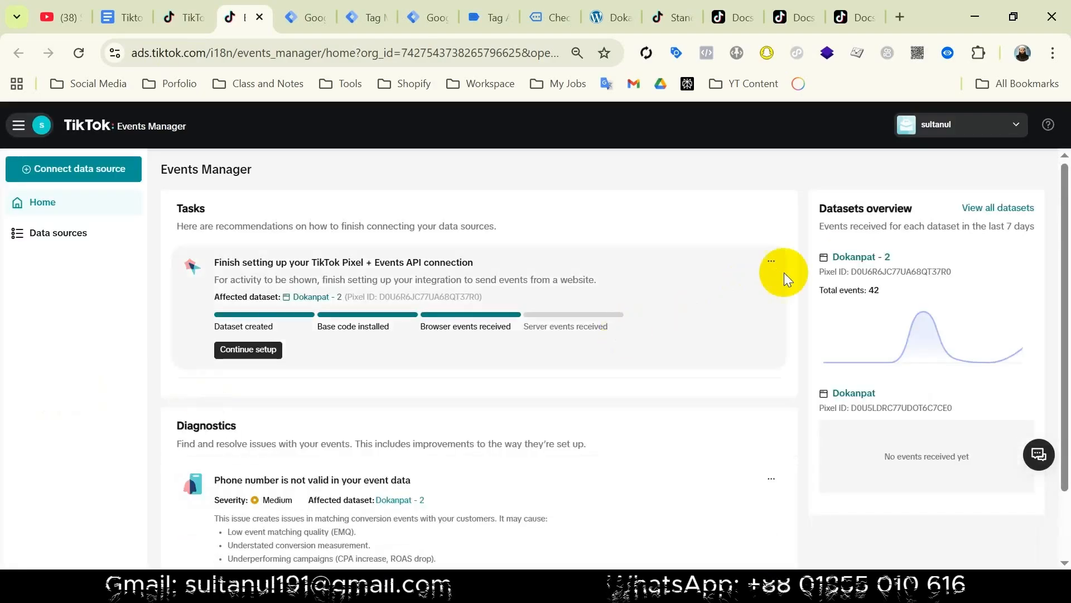
Copy the server-side test event code from the Dokanpat - 2 dataset's Test events page.
click(857, 258)
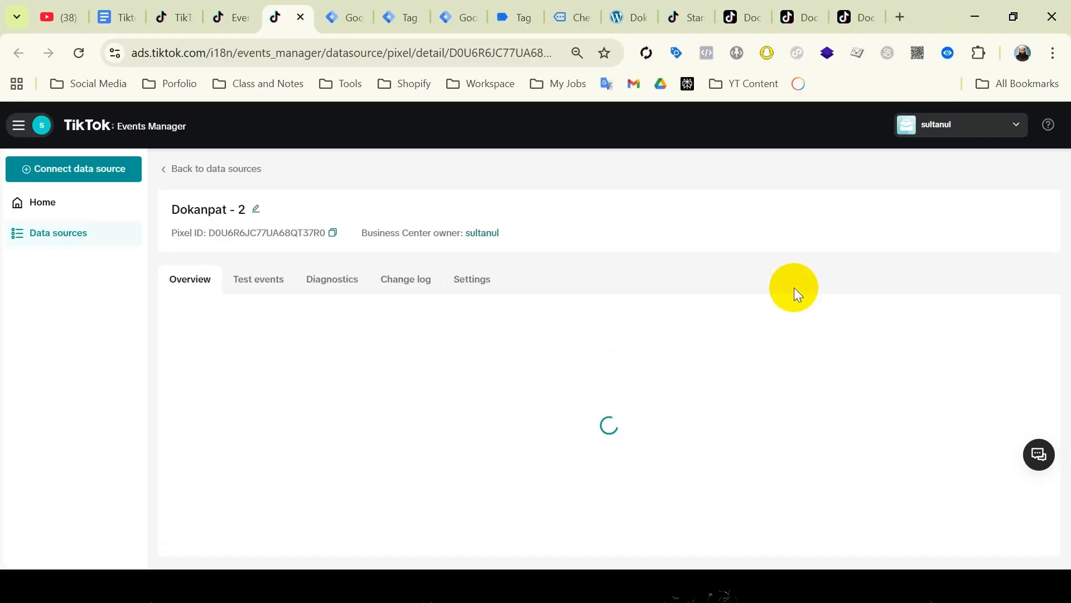
click(264, 292)
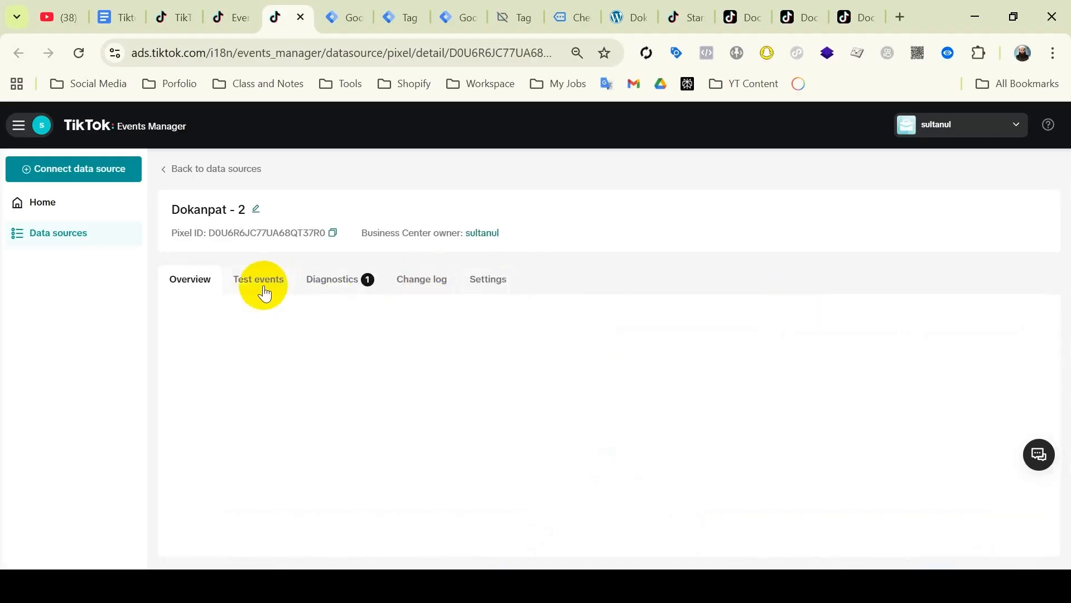
scroll(786, 490, down, 3)
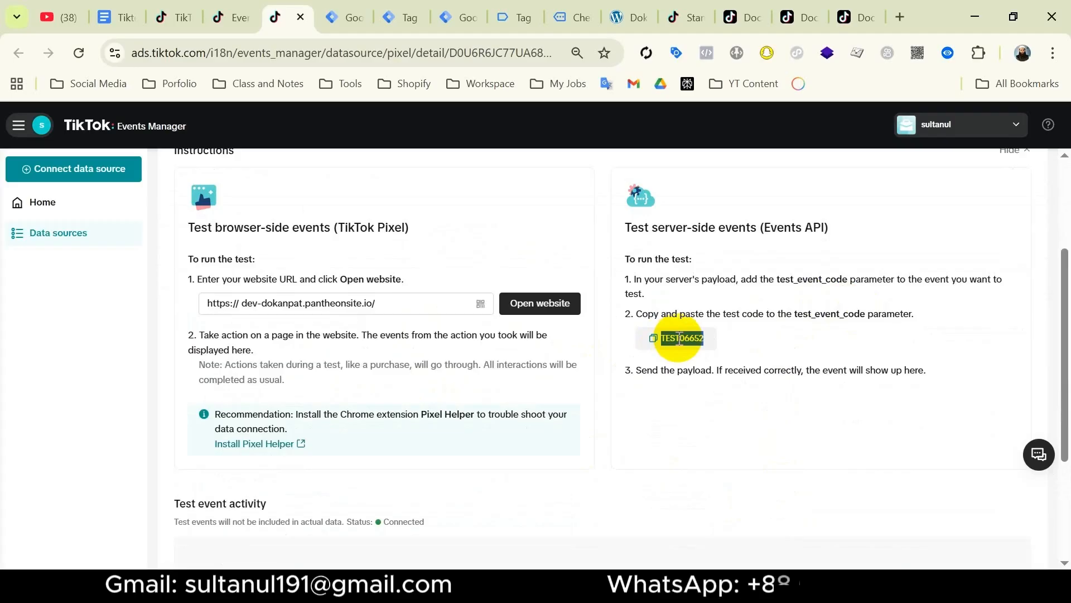
click(652, 337)
Paste test event code TEST06652 into the purchase tag and choose Plain AM Parameters.
click(335, 18)
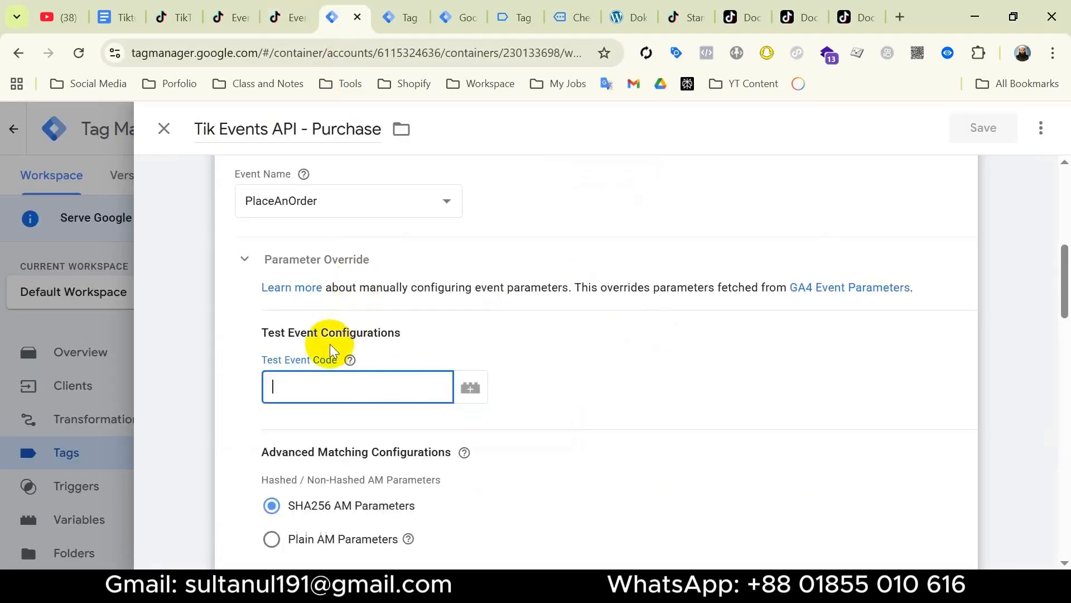
key(ctrl+v)
scroll(385, 387, down, 3)
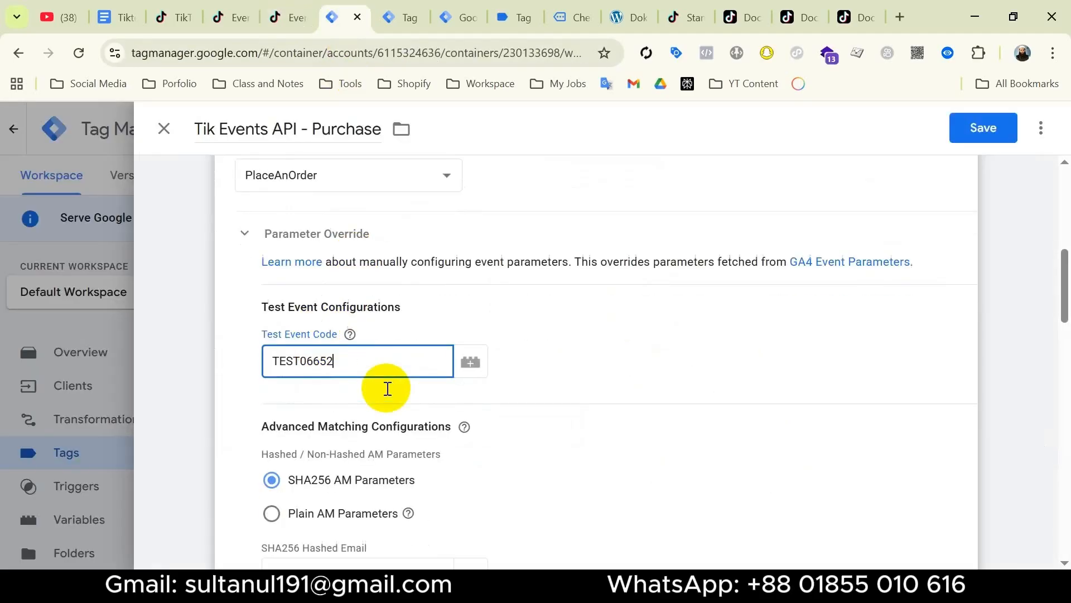
scroll(372, 354, down, 2)
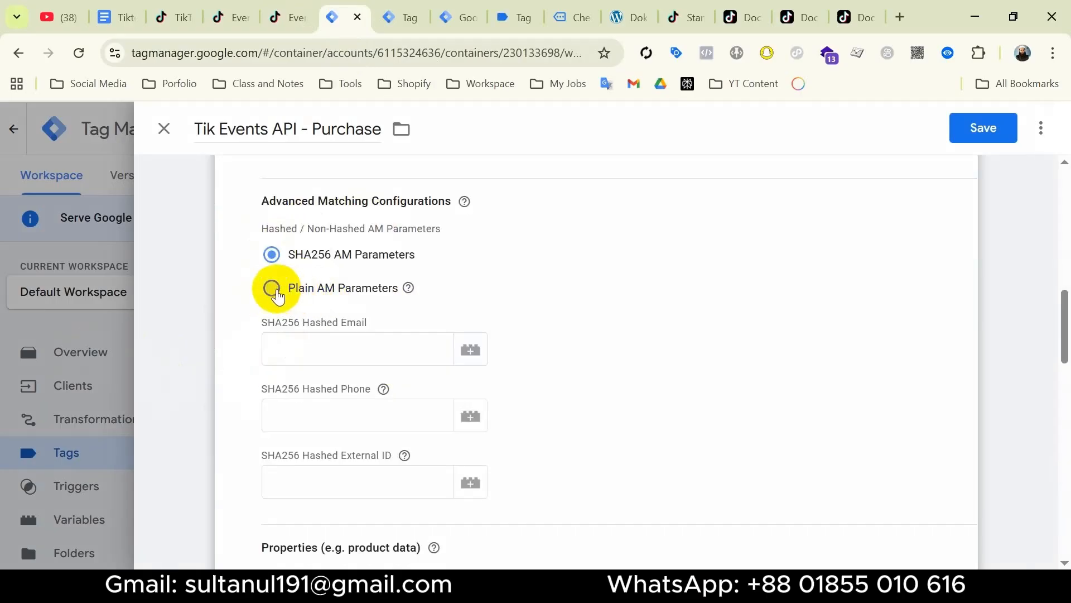
click(274, 289)
mouse_move(408, 289)
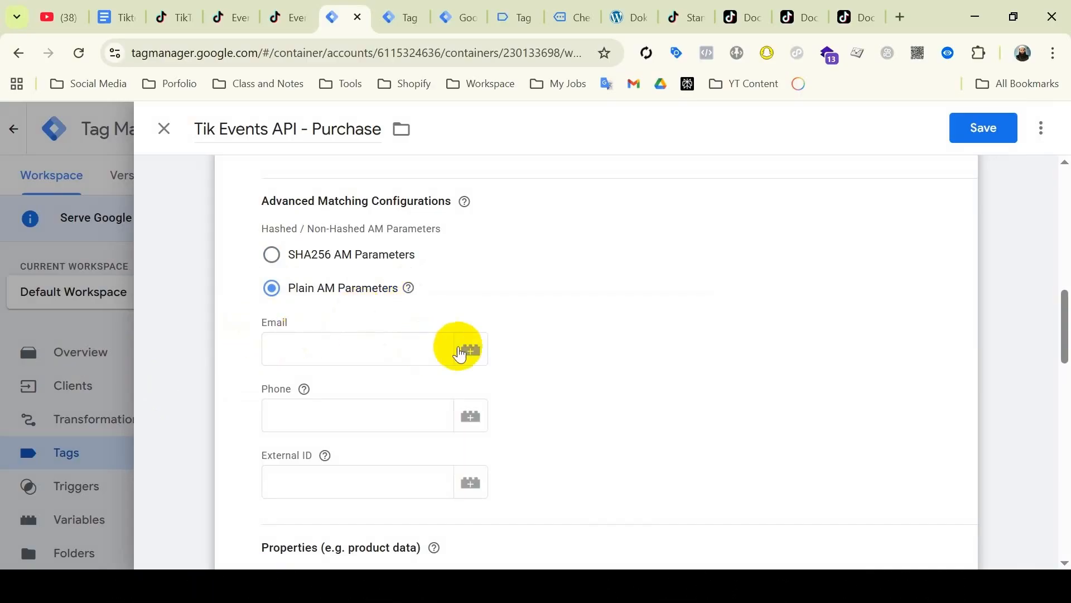
Create a new Event Data variable for the Email field, then view purchase event data in server preview.
click(470, 352)
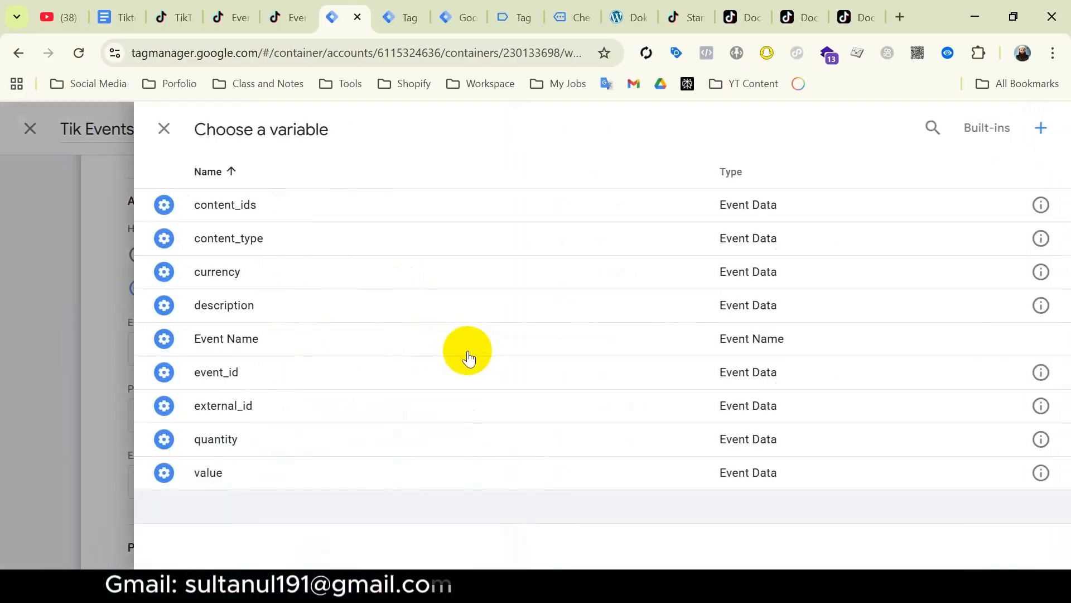
click(1042, 130)
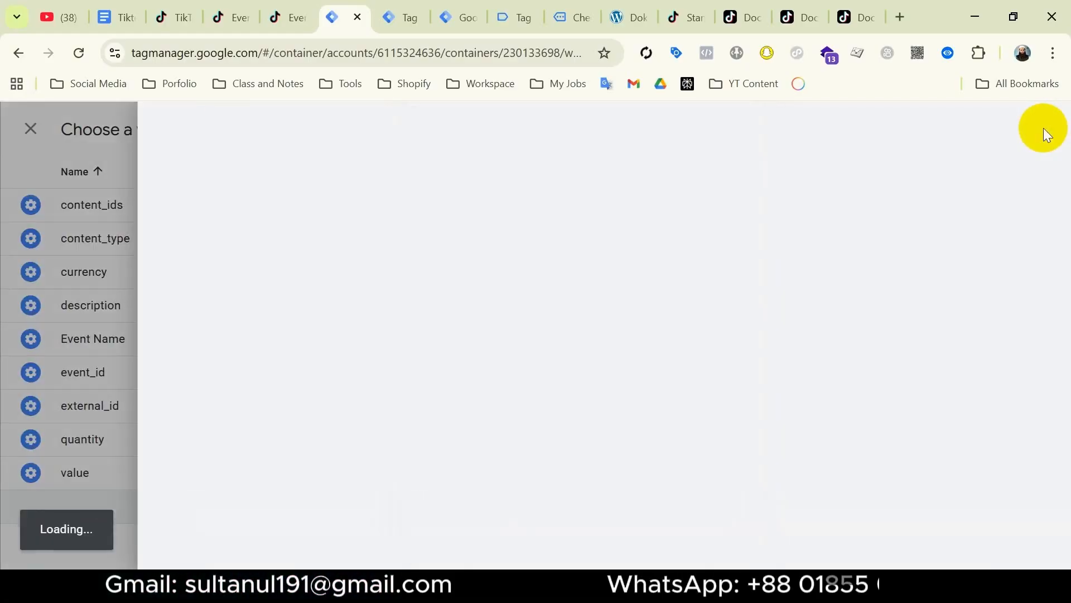
click(855, 257)
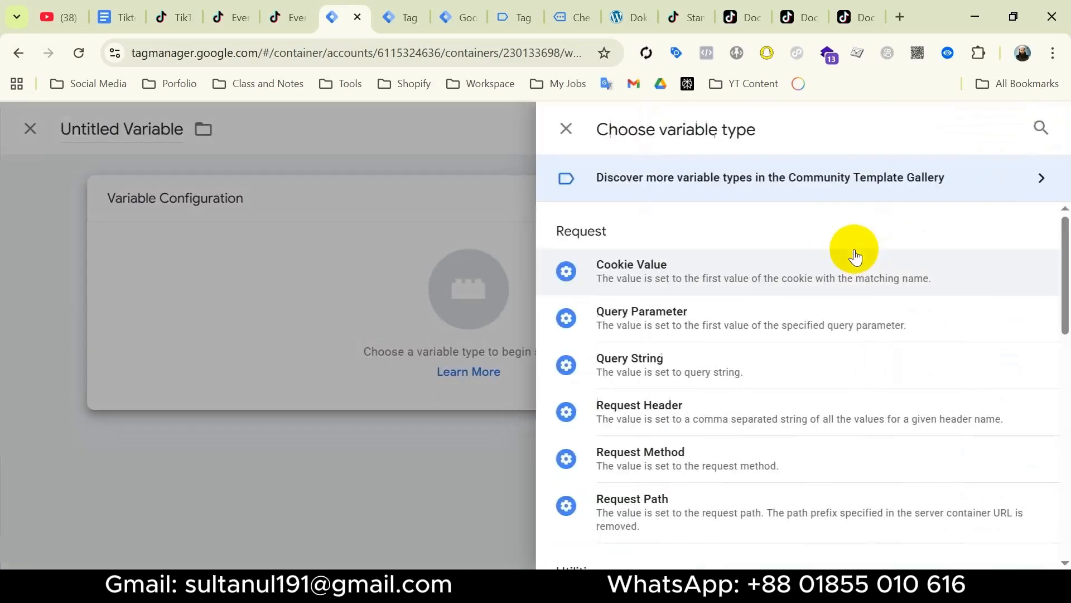
scroll(782, 342, down, 5)
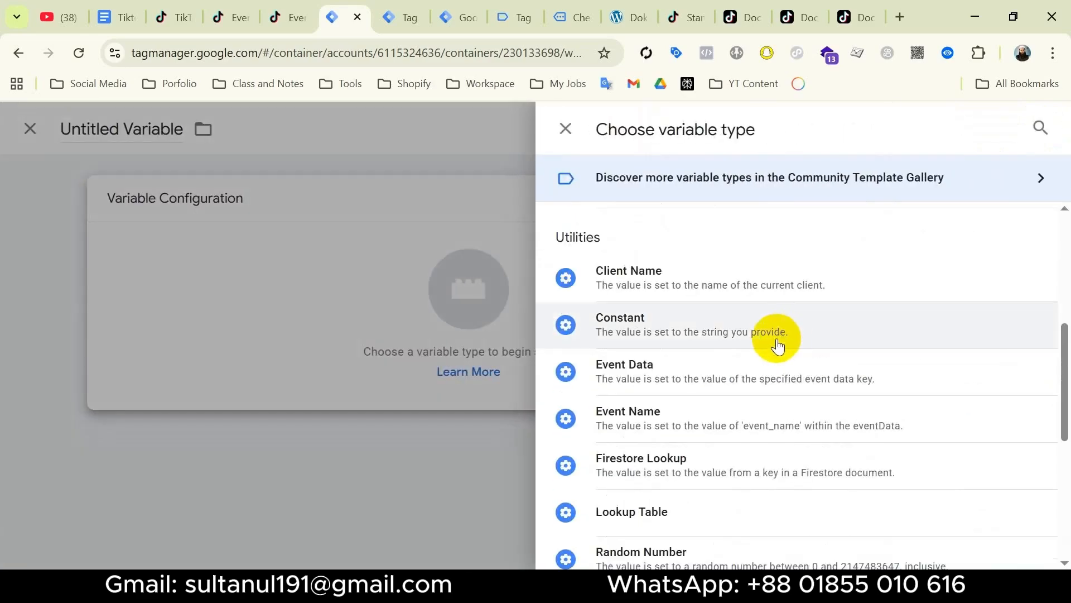
click(705, 367)
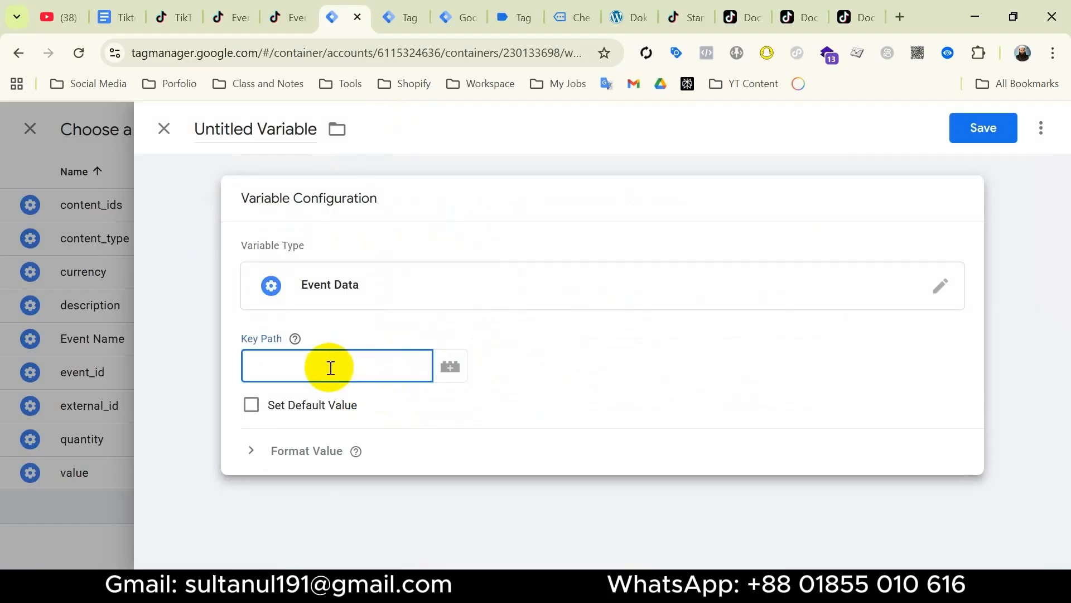
click(406, 24)
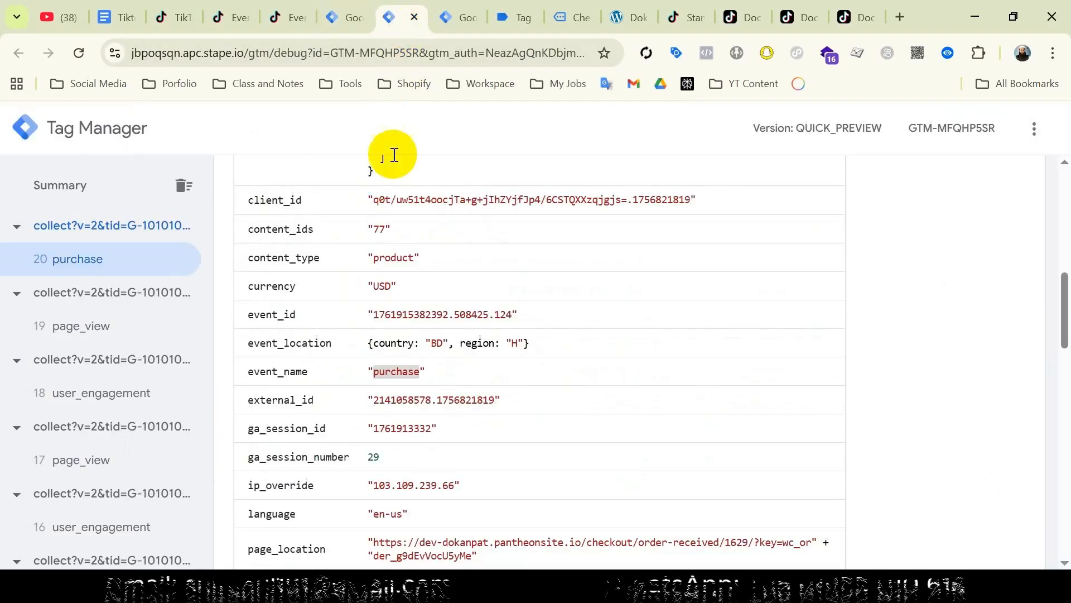
Copy the x-ga-mp2-user_properties key containing email, then go back to the new variable.
scroll(493, 363, down, 15)
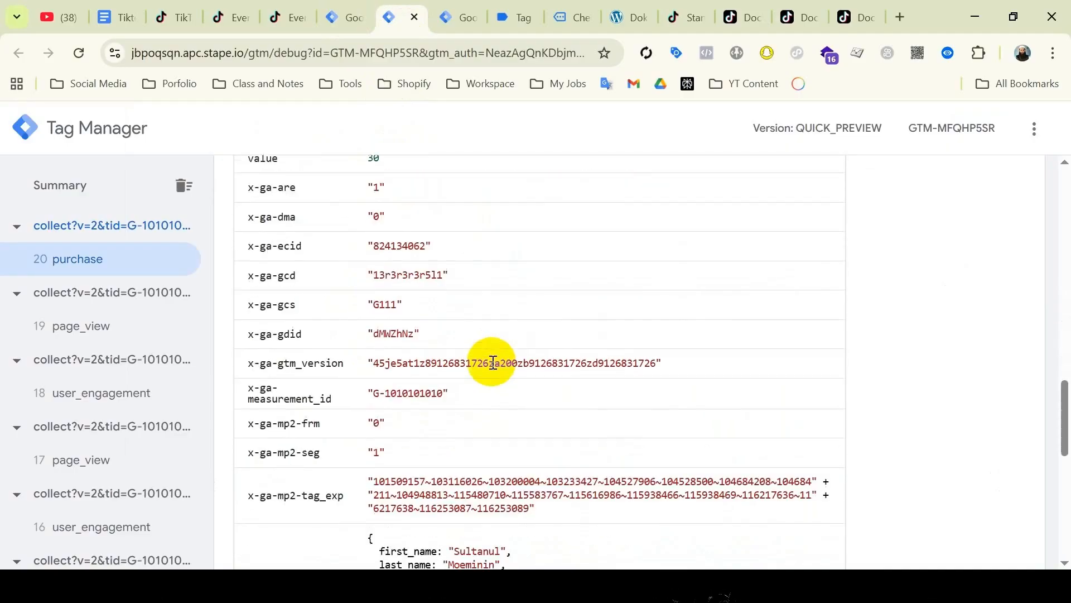
scroll(493, 362, down, 4)
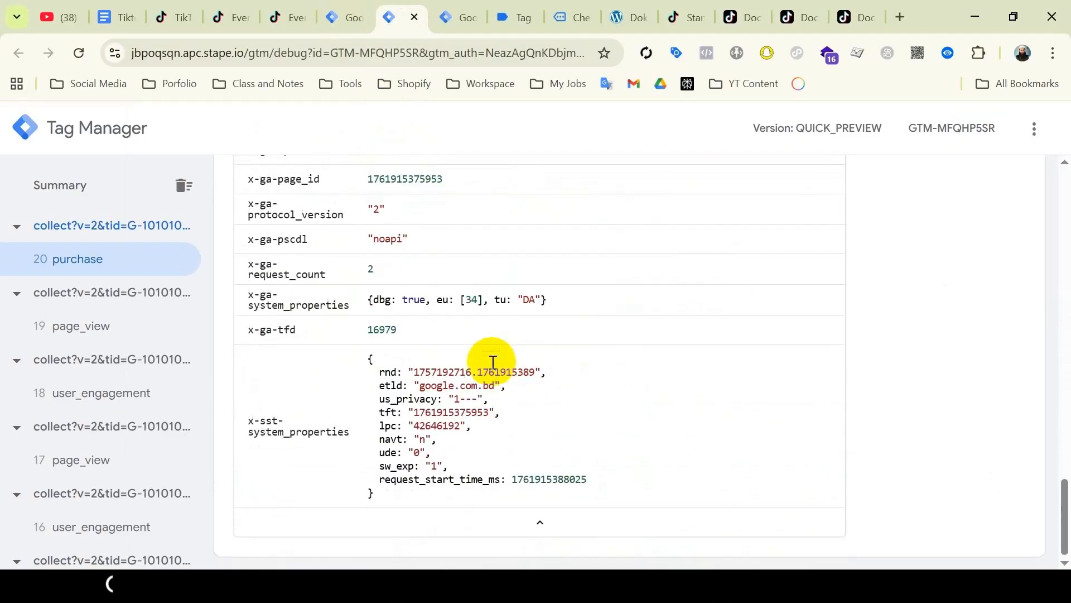
scroll(493, 362, up, 5)
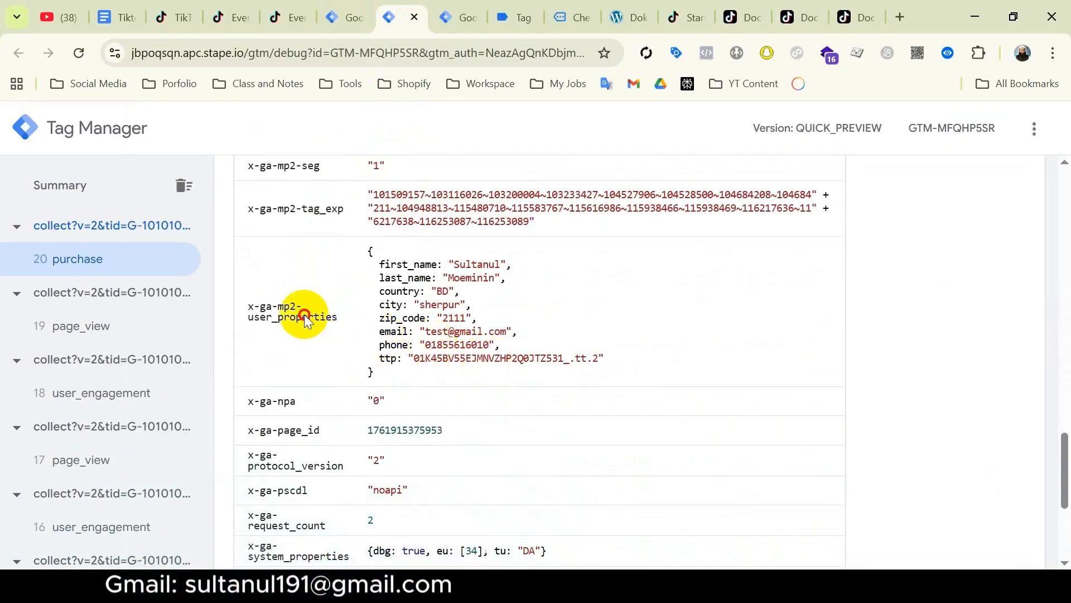
triple_click(304, 315)
key(super+c)
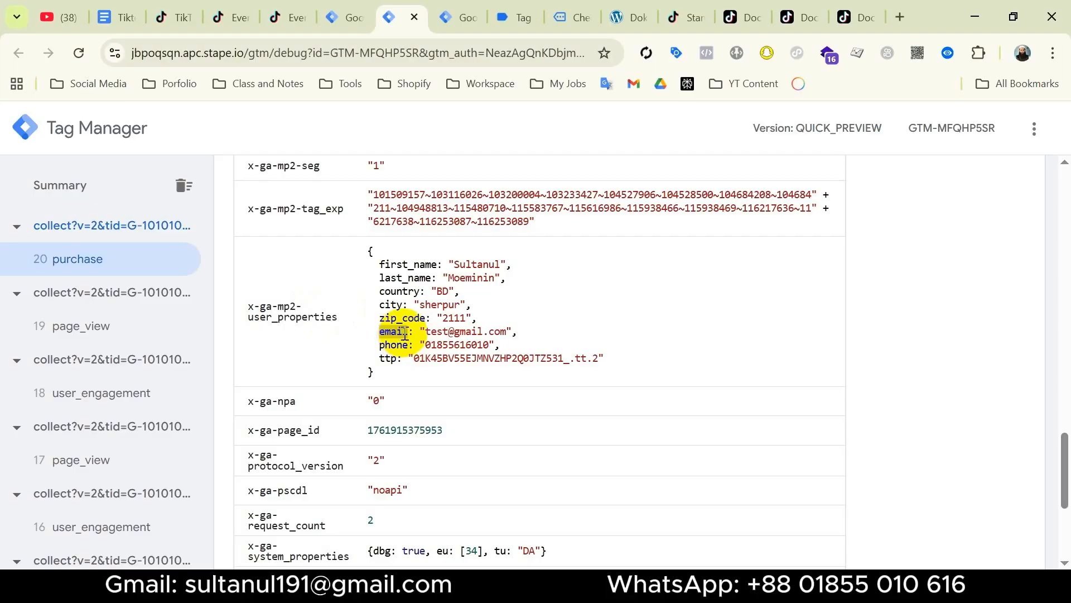
click(349, 25)
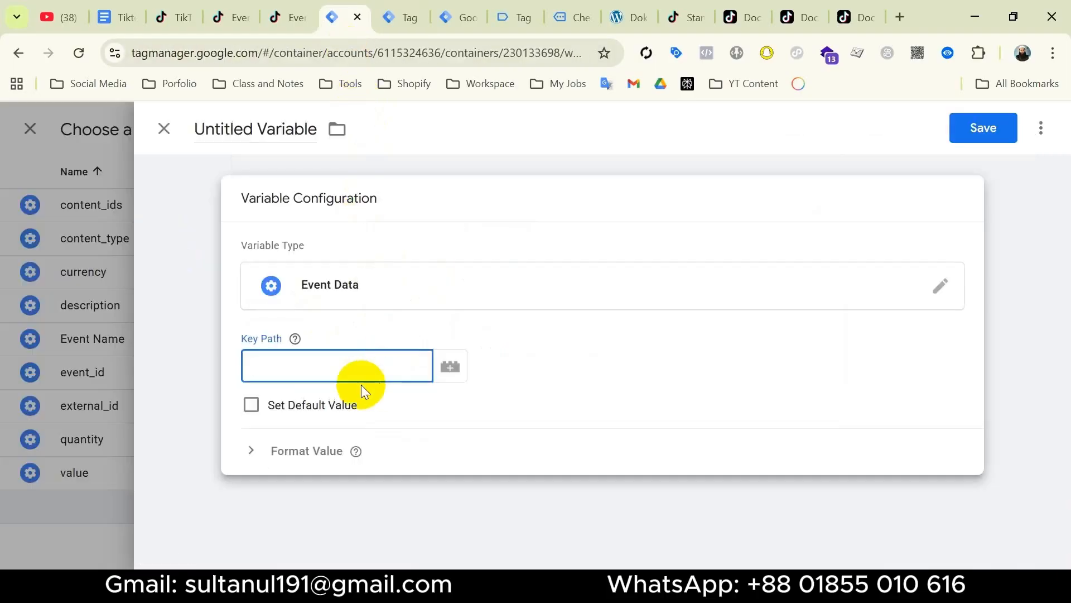
Save an Event Data variable 'email' reading x-ga-mp2-user_properties.email and assign it to Email.
key(super+v)
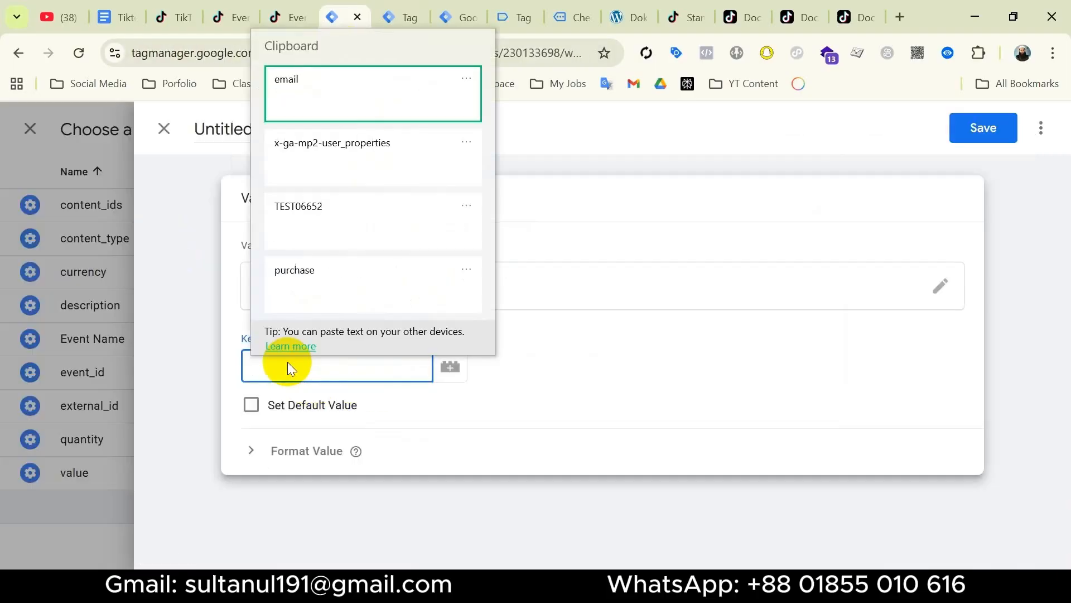
click(342, 152)
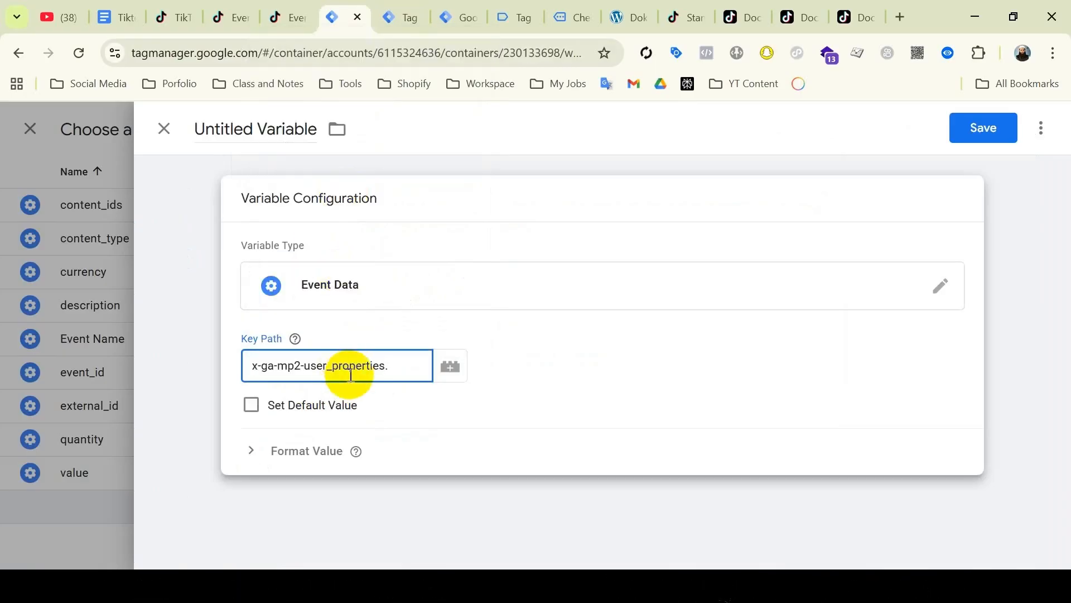
text(.)
key(super+v)
click(442, 91)
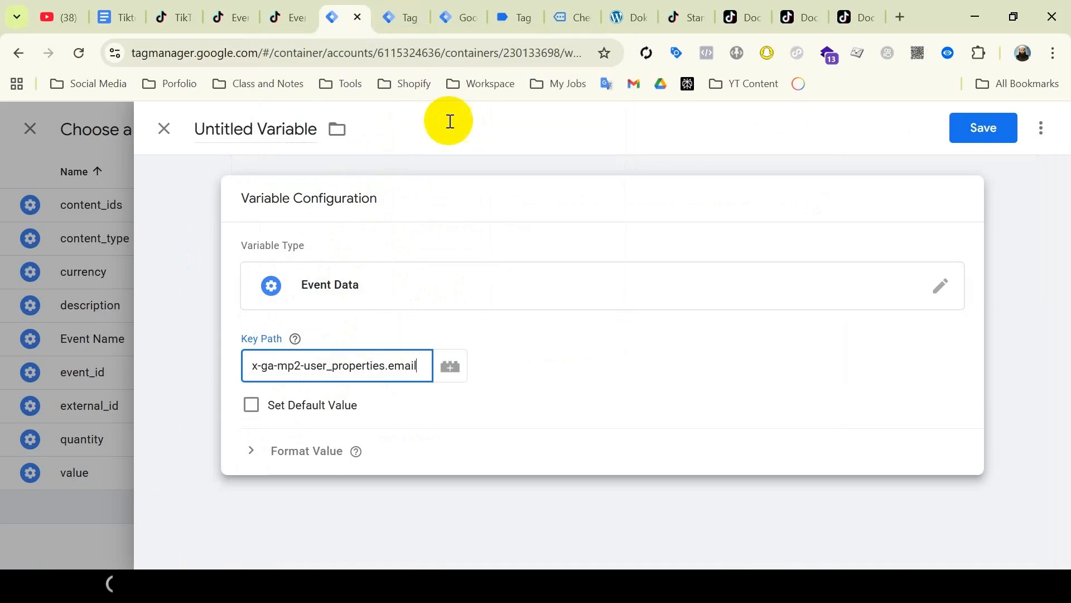
click(264, 120)
key(super+v)
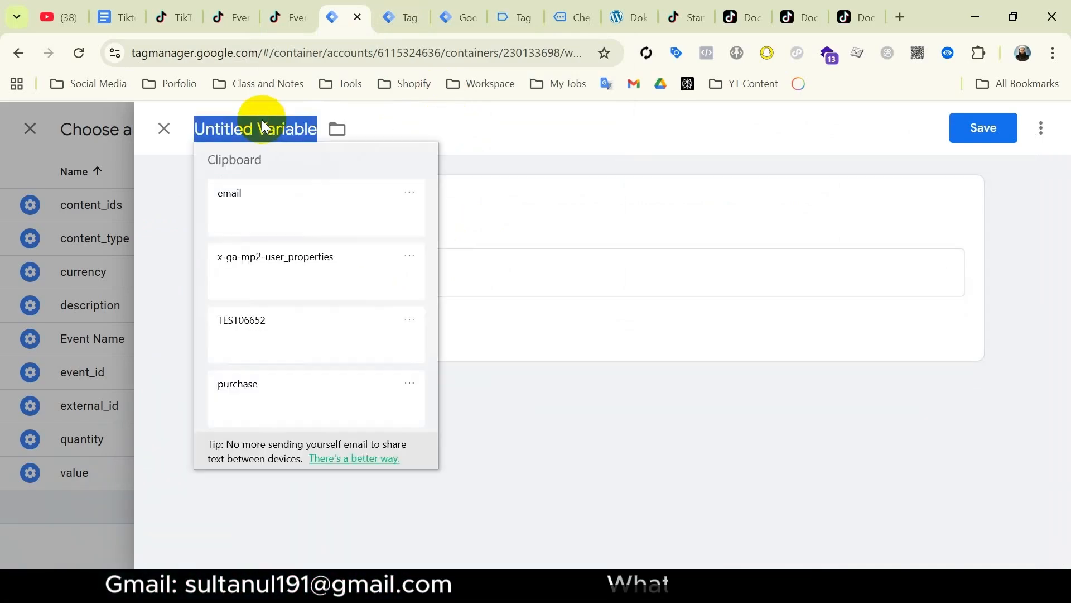
click(303, 202)
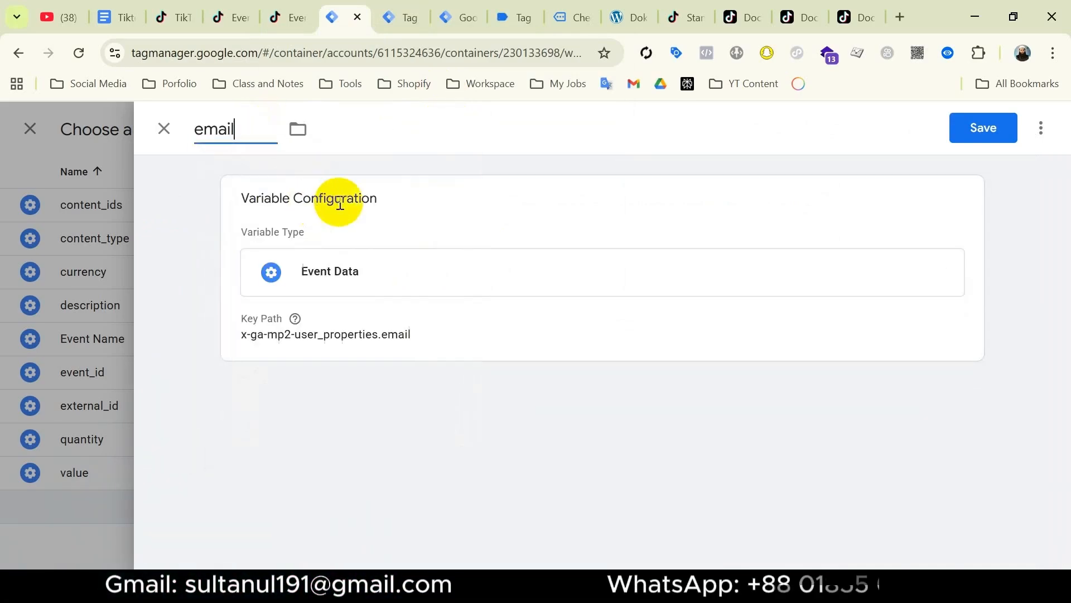
click(992, 130)
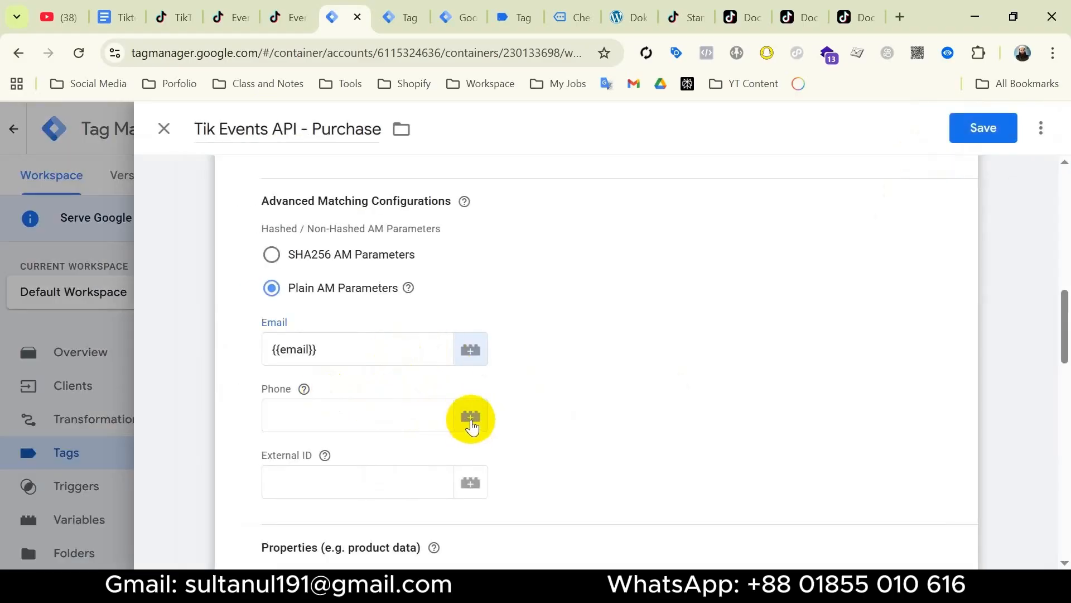
Start a new Event Data variable for the tag's Phone field.
click(470, 420)
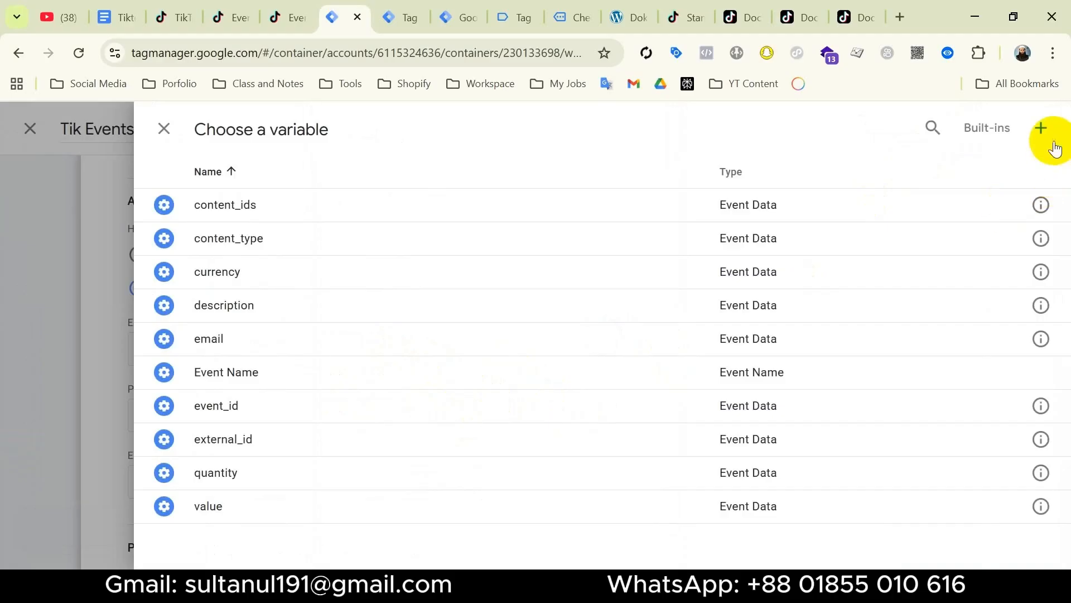
click(1041, 124)
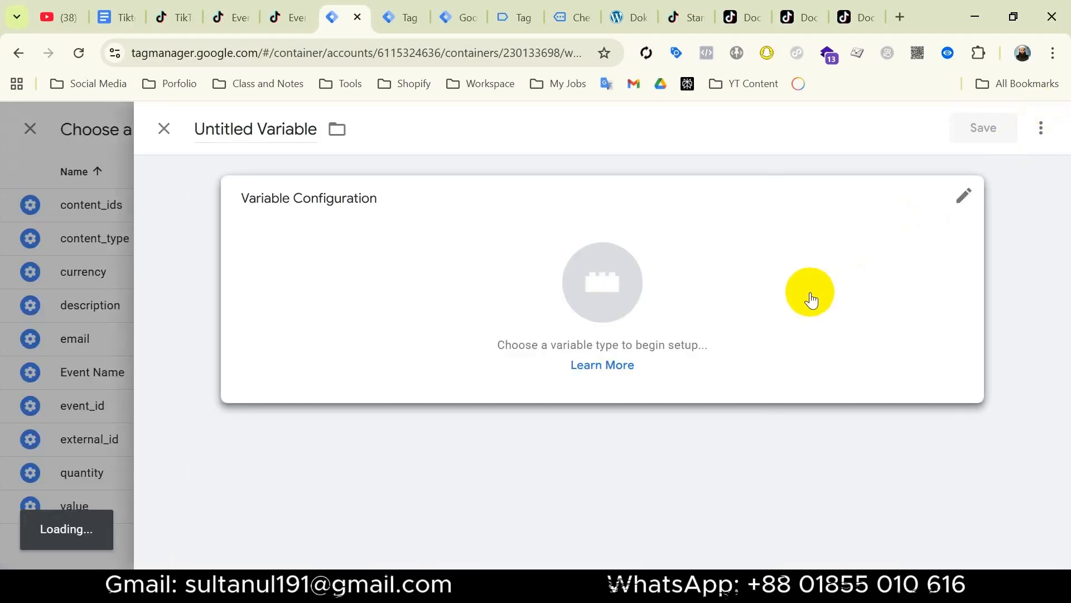
click(809, 299)
scroll(813, 287, down, 9)
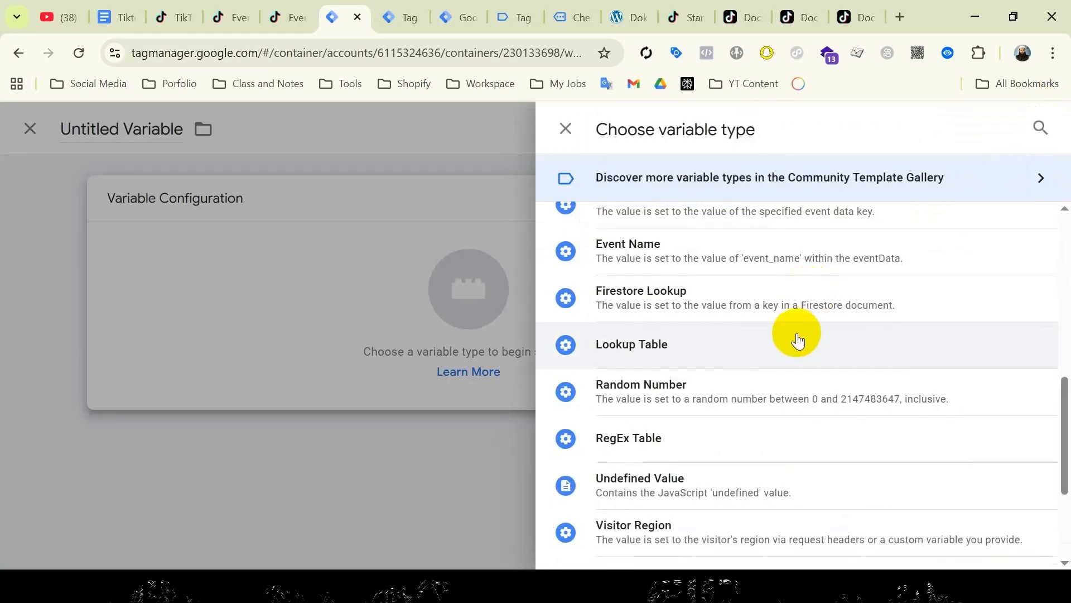
scroll(796, 334, up, 3)
click(773, 362)
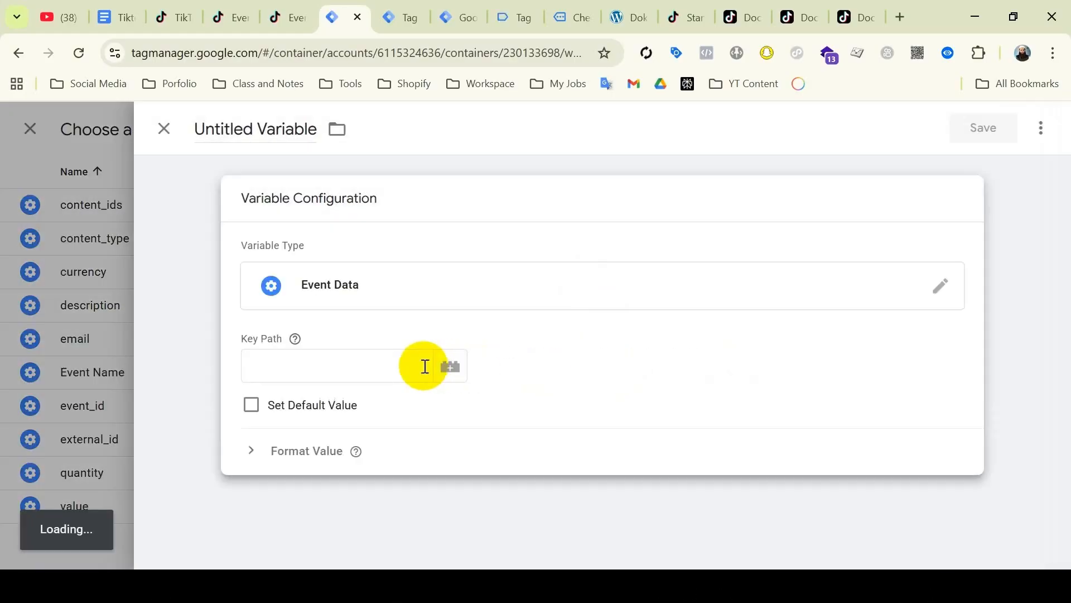
click(338, 366)
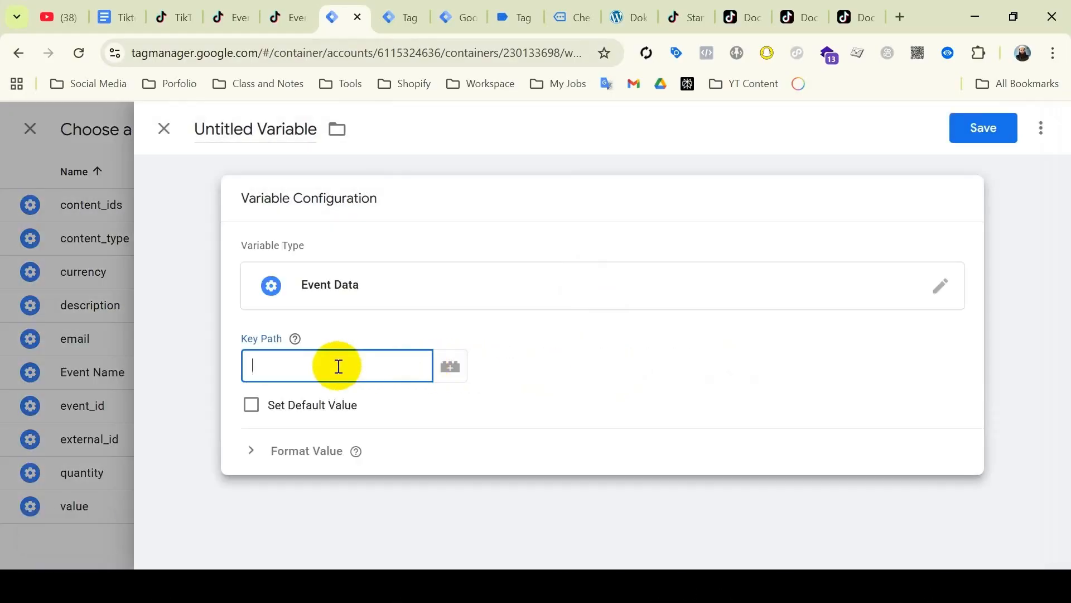
Set its key path to x-ga-mp2-user_properties.phone, name it phone, and save it.
click(407, 18)
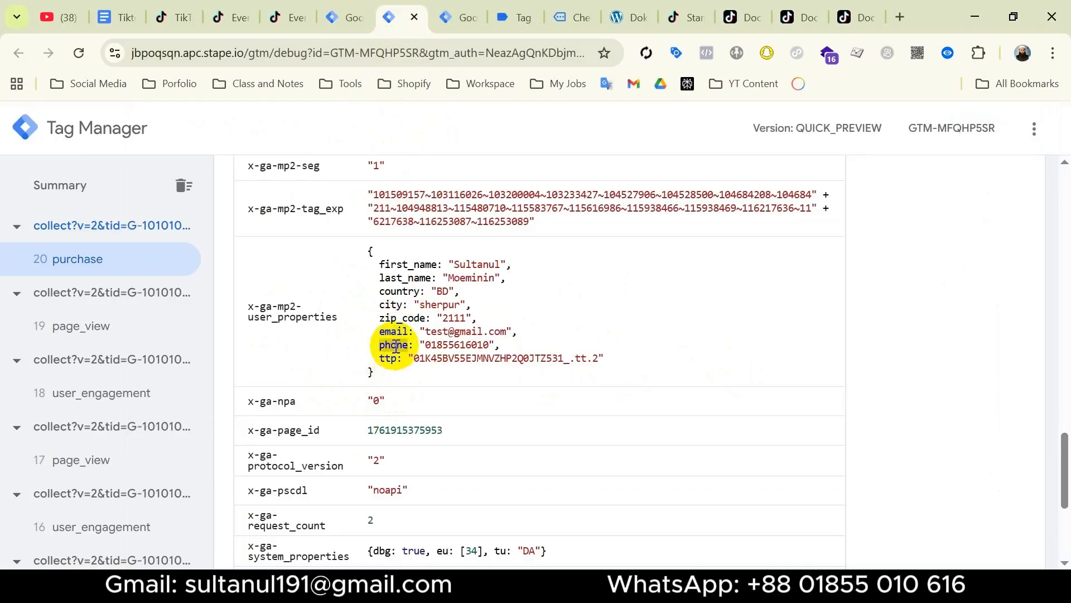
click(342, 17)
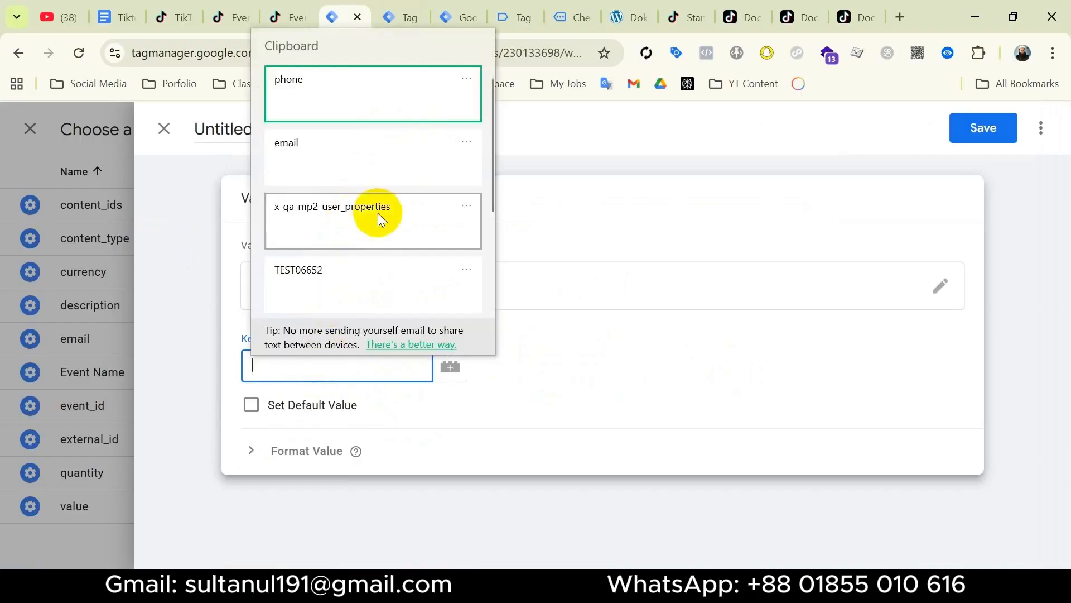
click(378, 215)
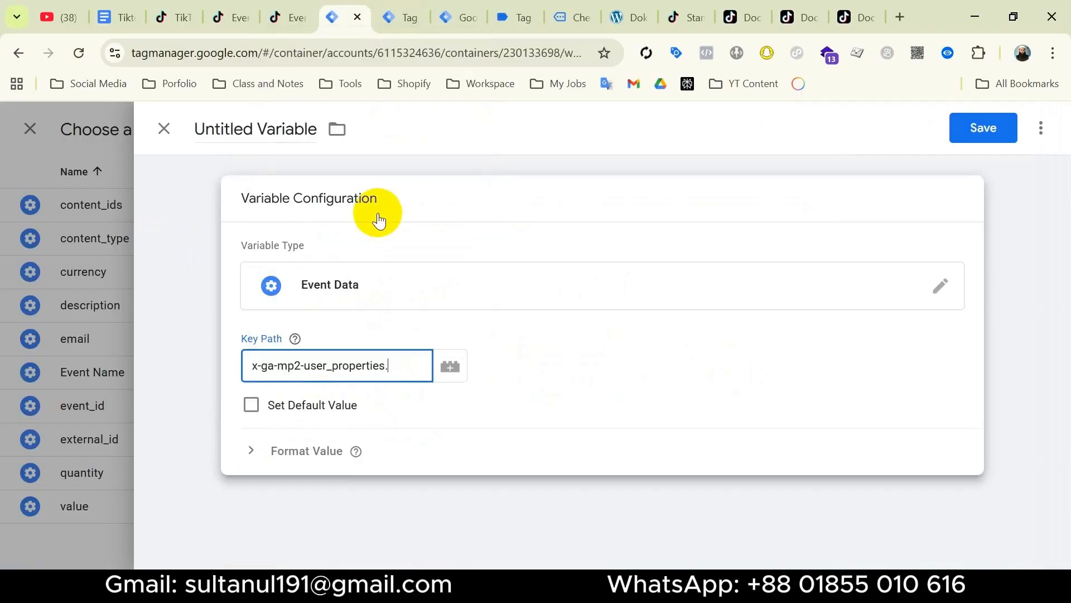
key(super+v)
click(491, 95)
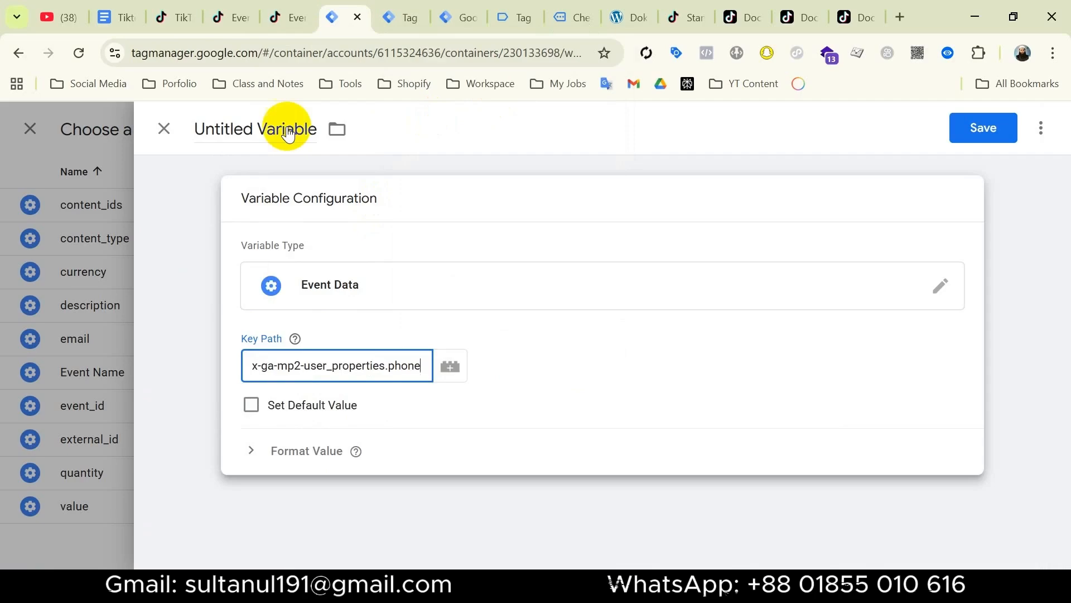
click(237, 120)
key(super+v)
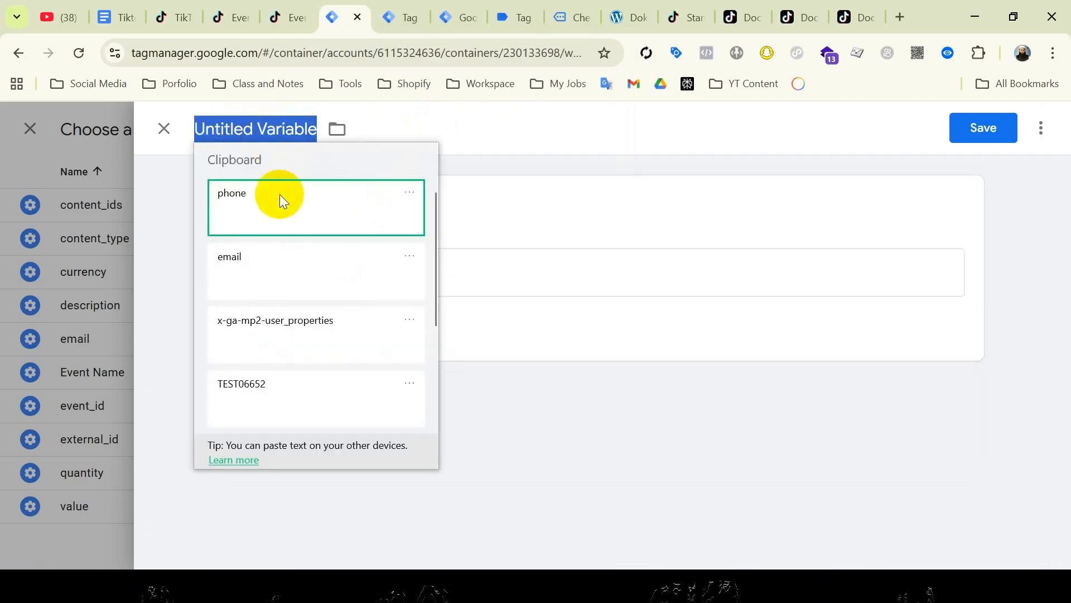
click(280, 196)
click(991, 138)
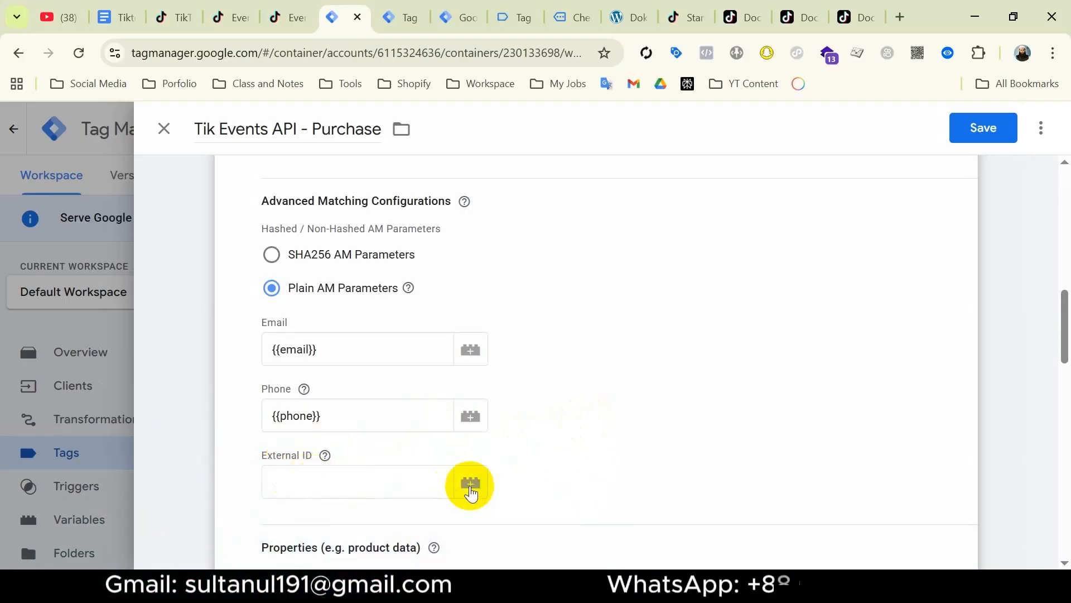
Fill the External ID field with the {{external_id}} variable.
click(470, 490)
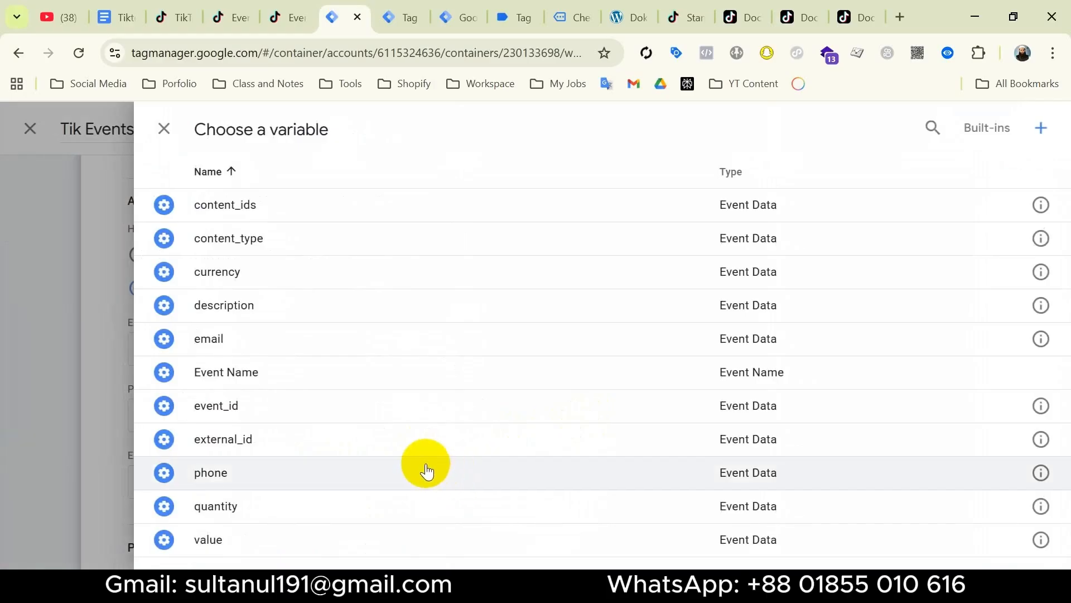
click(383, 441)
scroll(384, 446, down, 5)
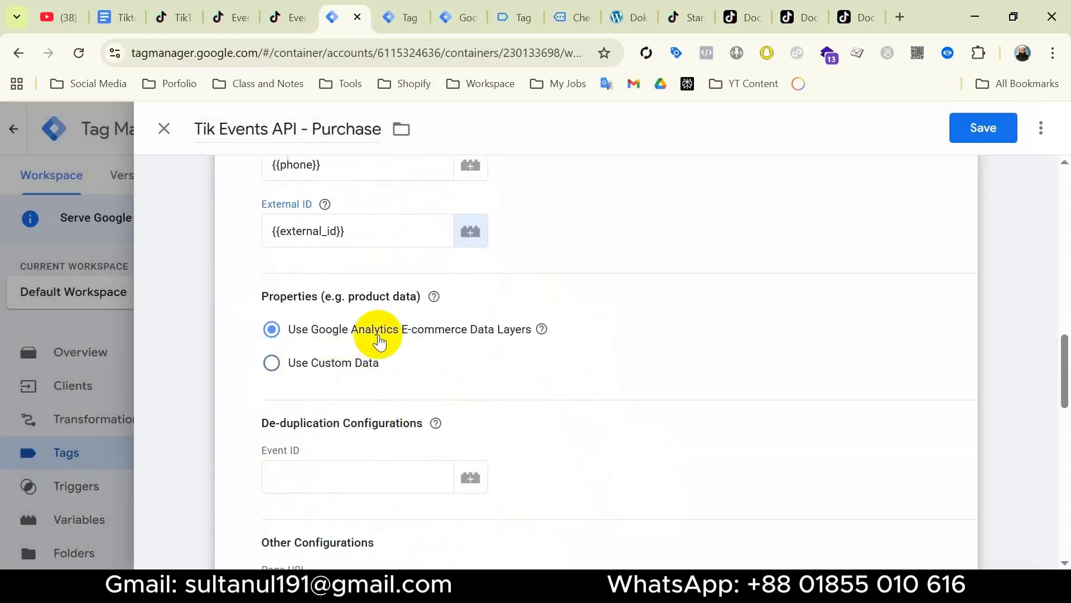
scroll(548, 328, down, 2)
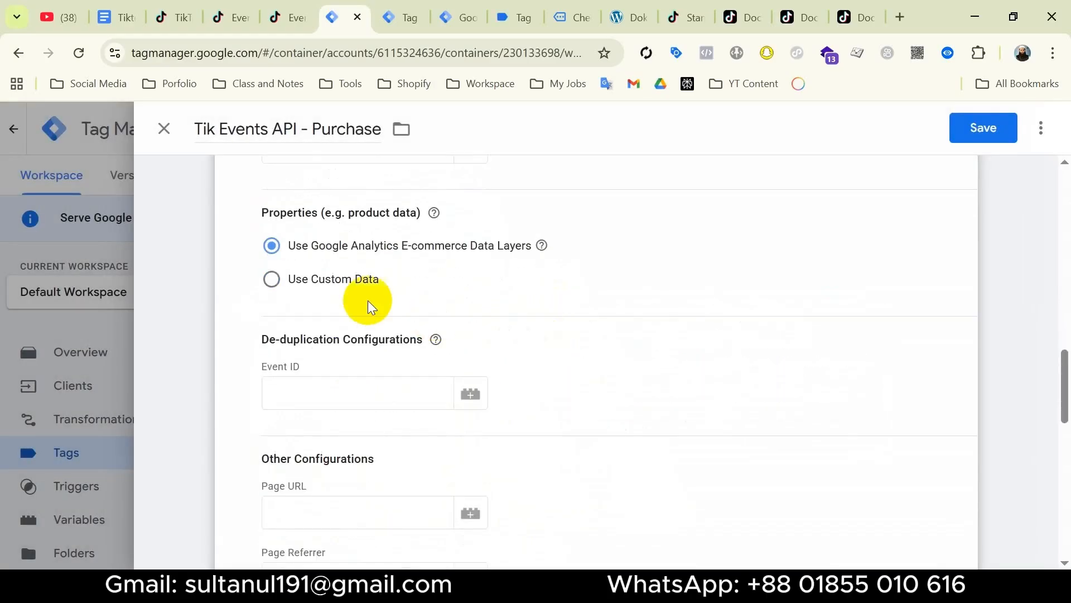
Switch to custom data, map content_id to the content_ids variable, and set content_type to product.
click(272, 279)
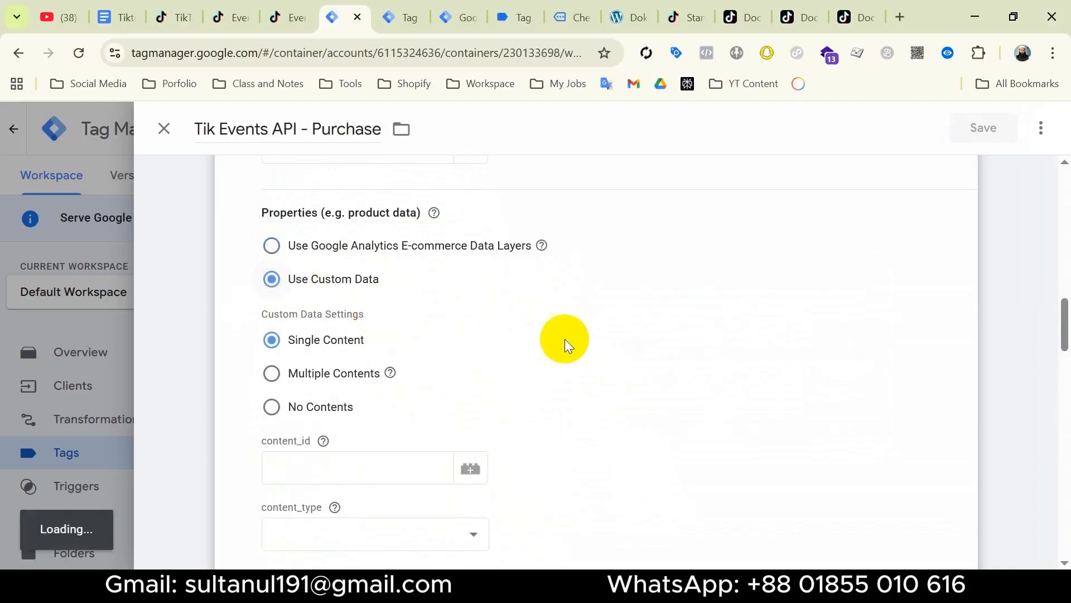
scroll(568, 343, down, 2)
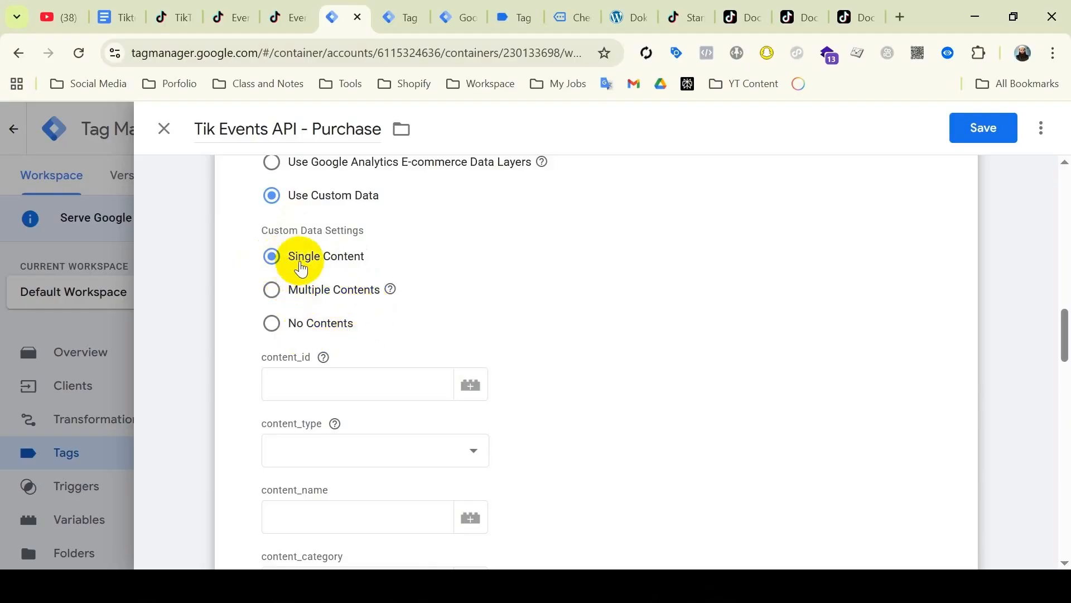
scroll(303, 273, down, 1)
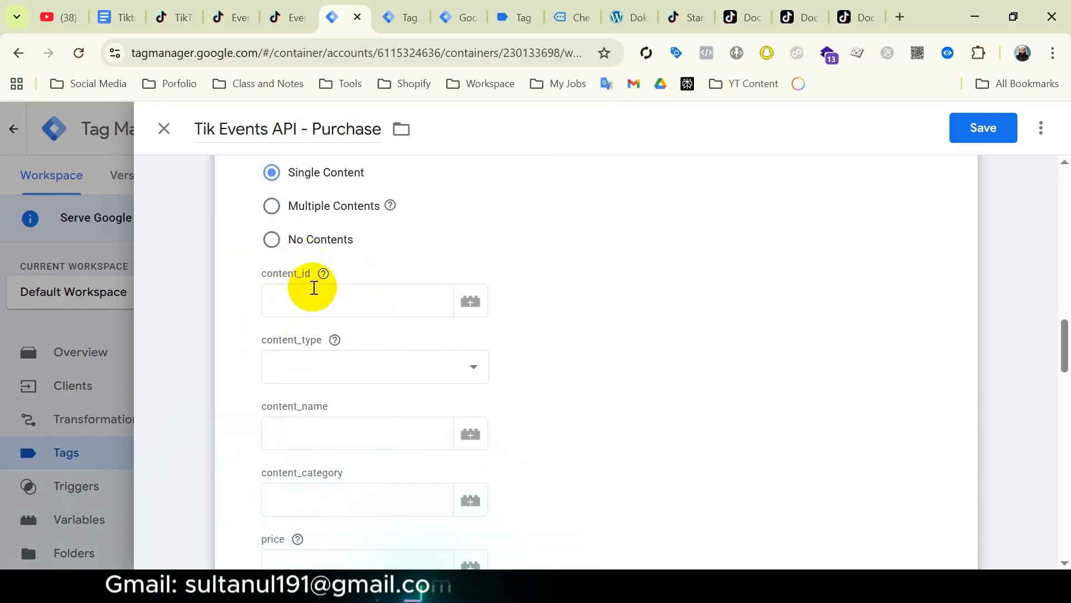
click(301, 302)
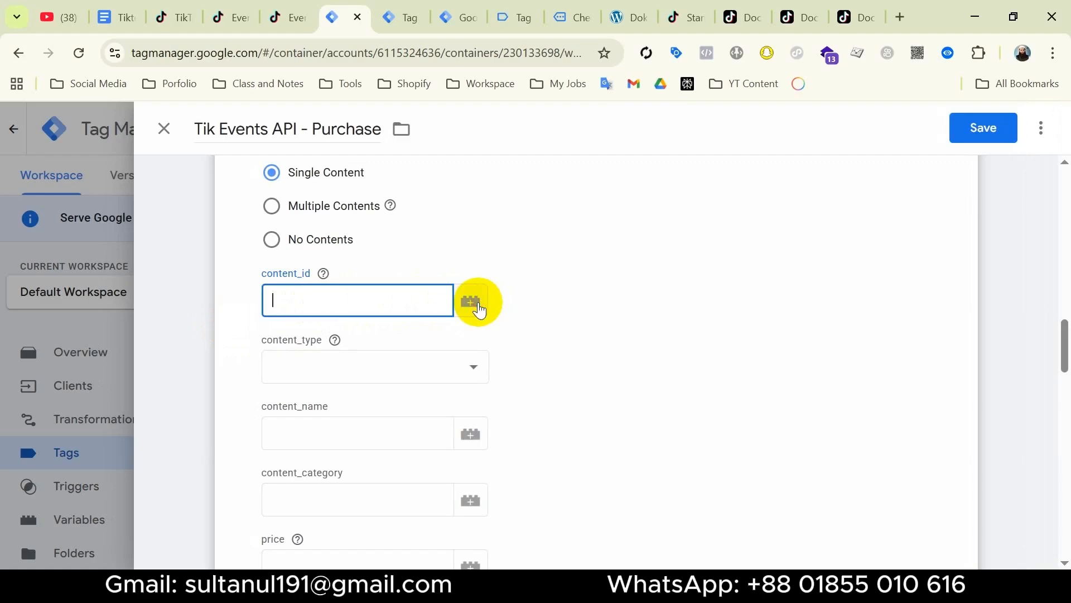
click(479, 308)
click(270, 206)
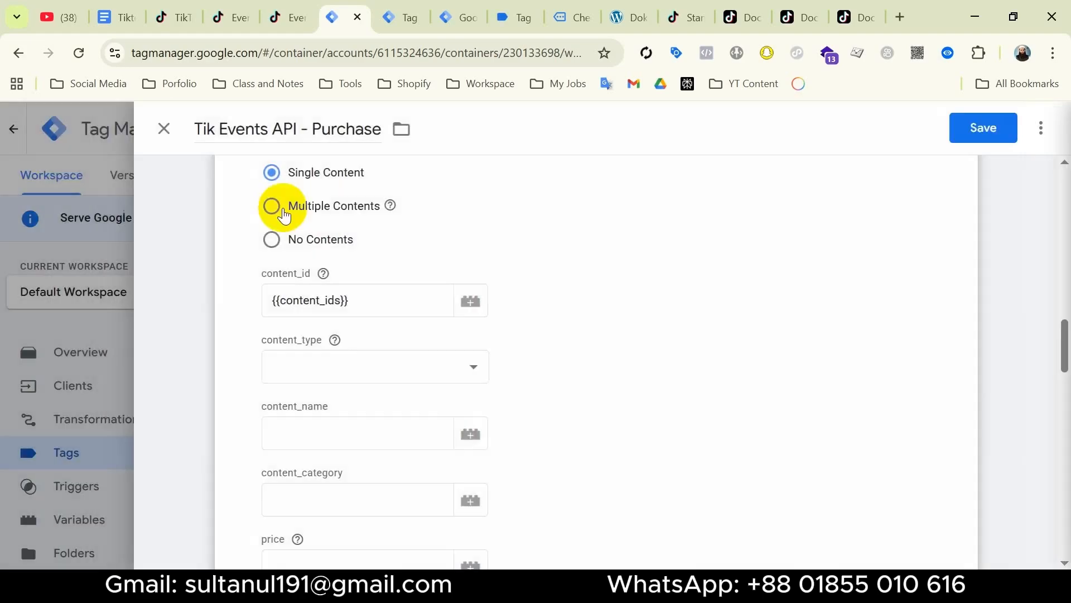
click(429, 371)
click(357, 29)
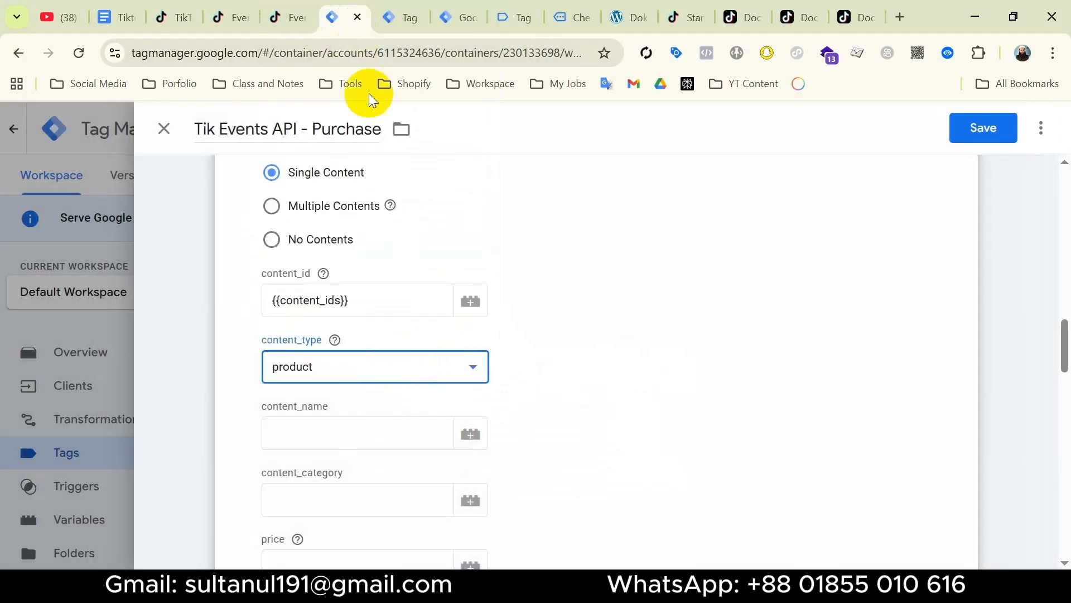
Map quantity, value and currency to their matching variables.
scroll(370, 376, down, 5)
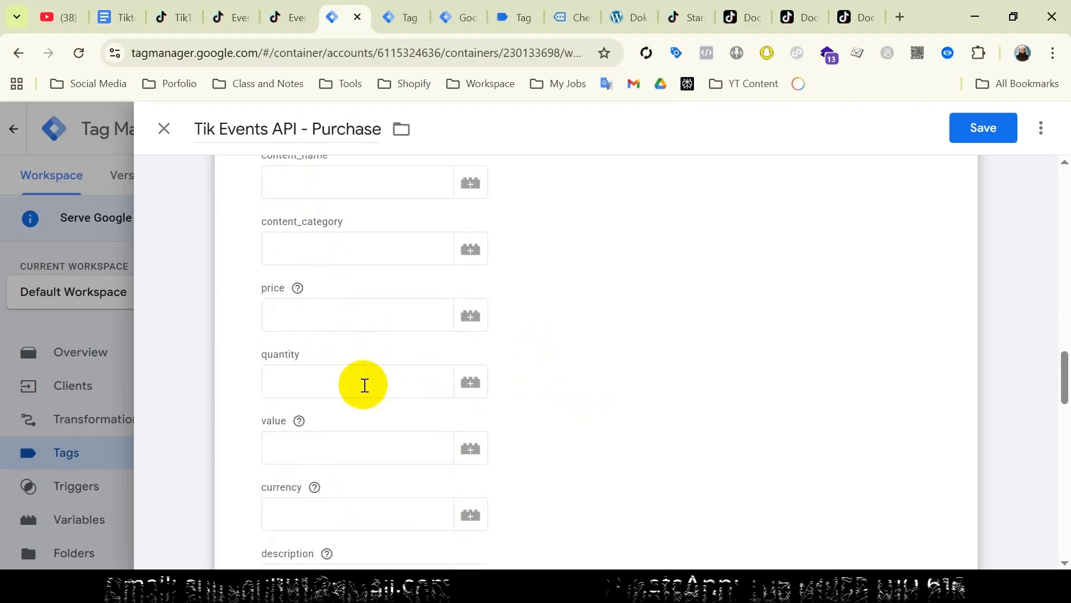
click(365, 385)
click(477, 385)
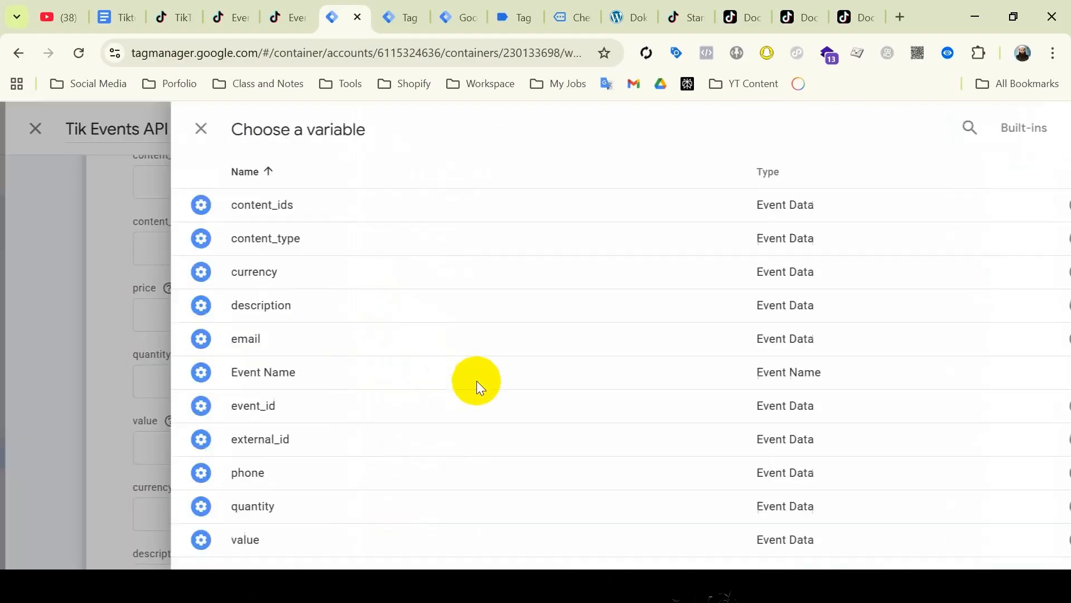
click(301, 501)
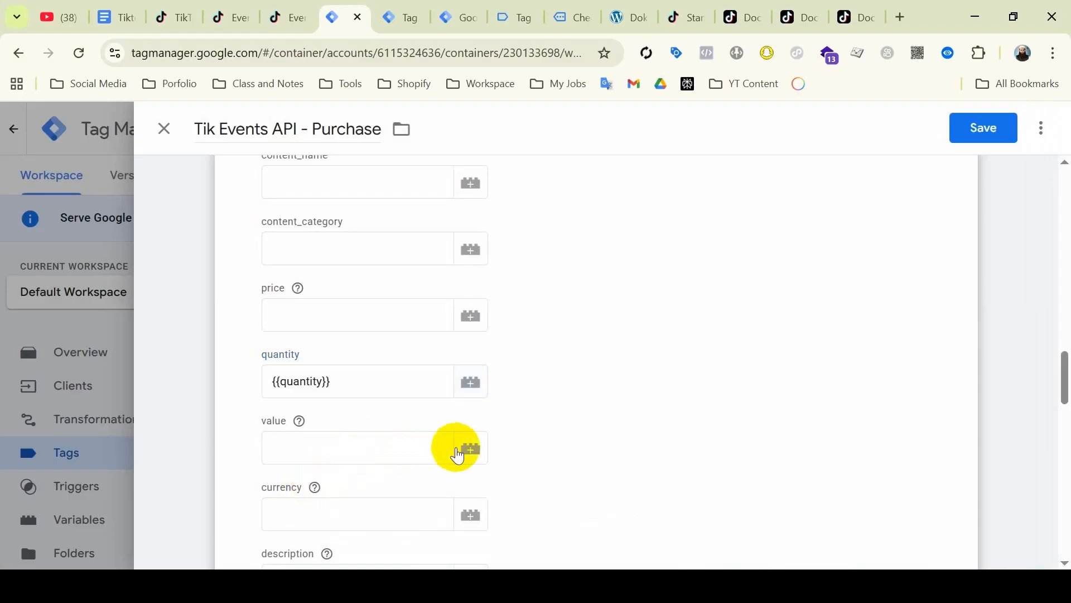
click(466, 448)
click(323, 534)
click(474, 514)
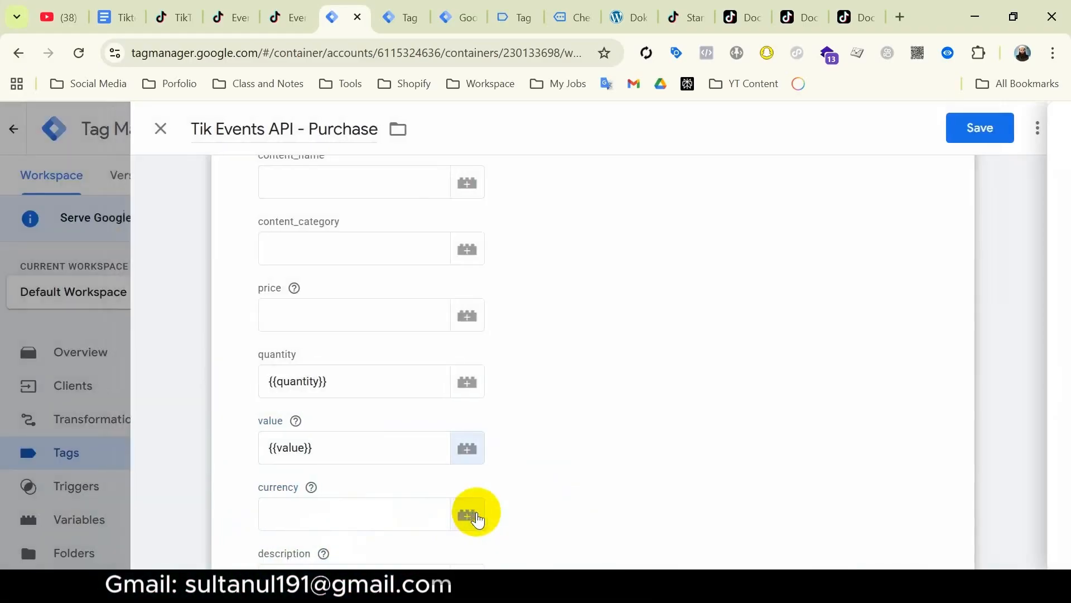
click(346, 272)
Map description to the description variable and Event ID to event_id.
scroll(395, 417, down, 1)
scroll(398, 422, down, 2)
click(469, 415)
click(385, 328)
scroll(384, 327, down, 1)
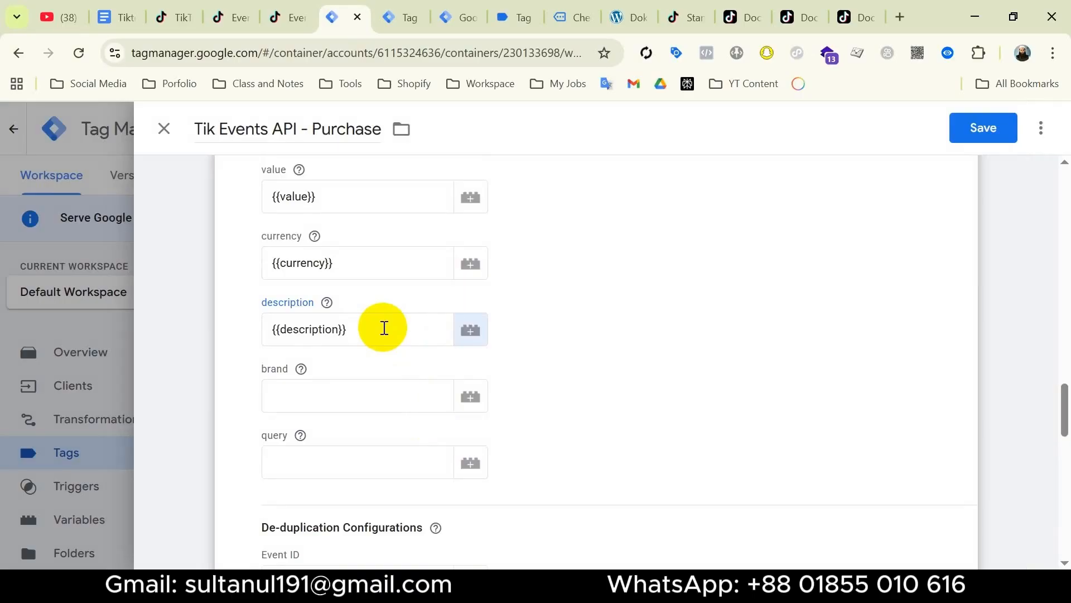
scroll(384, 327, down, 3)
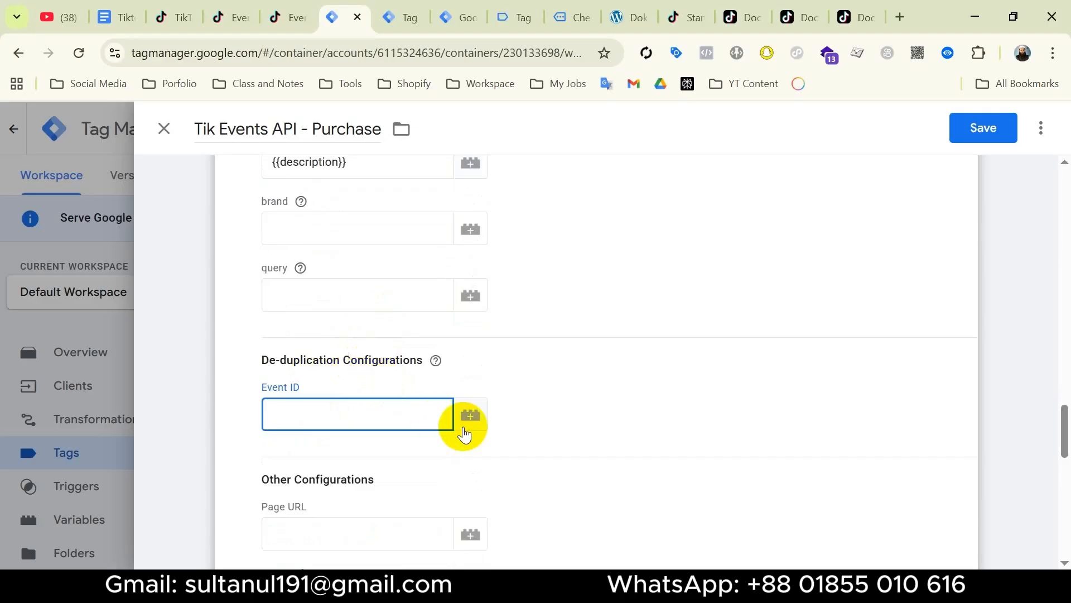
click(470, 418)
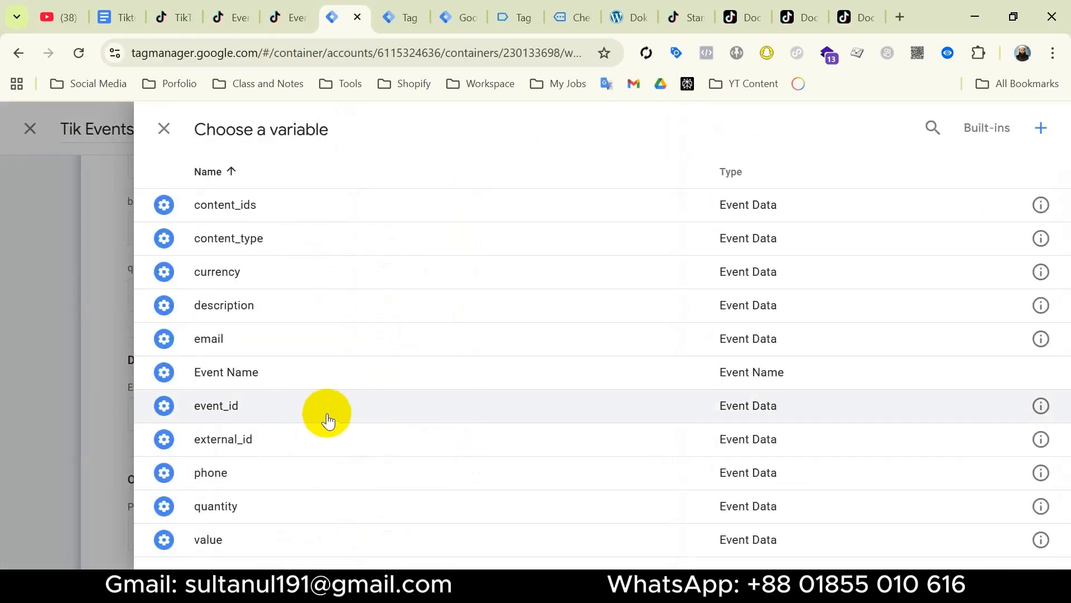
click(326, 419)
Save the purchase tag and check progress in the setup checklist document.
click(980, 134)
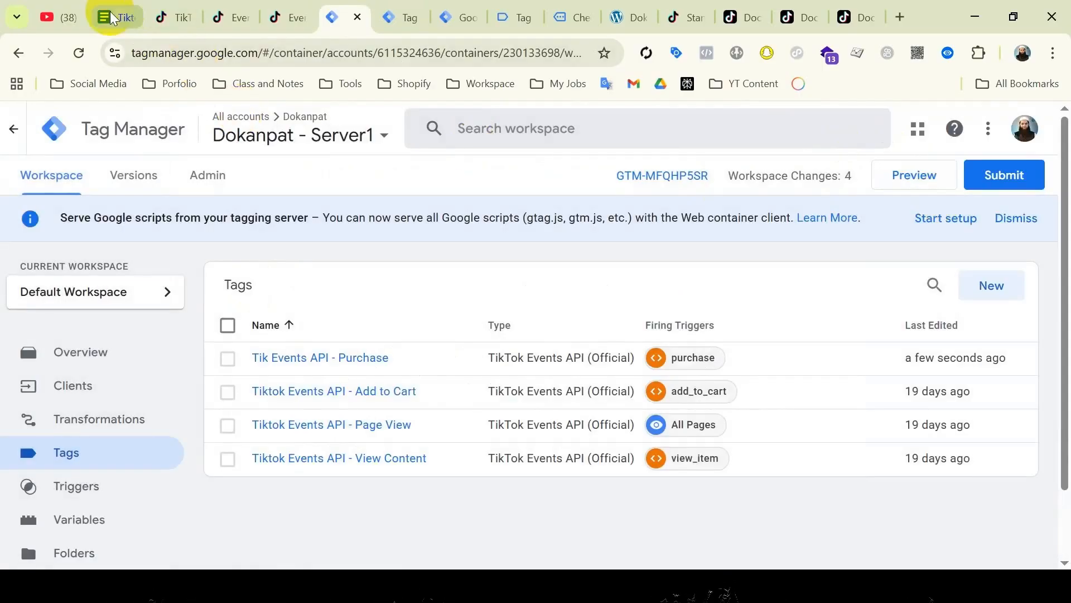
click(106, 16)
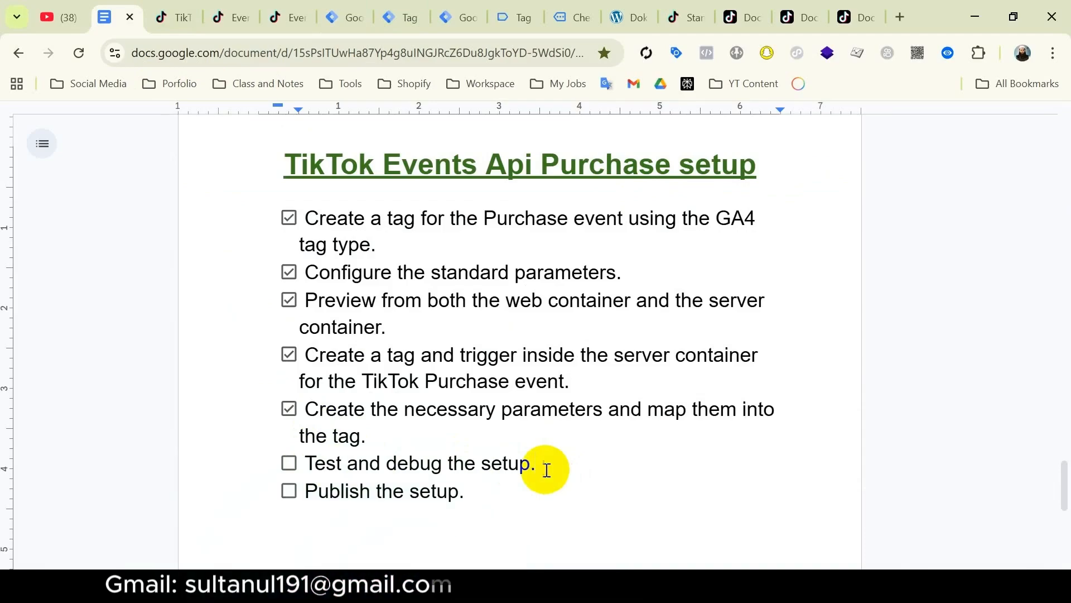
click(349, 25)
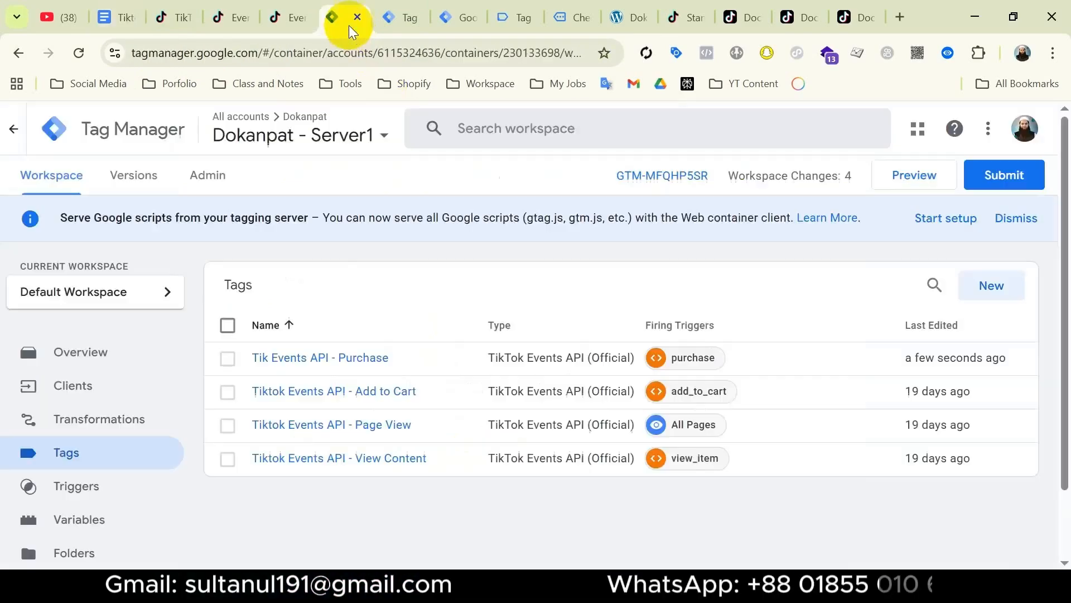
Start Preview for both the server container and the web container.
click(894, 177)
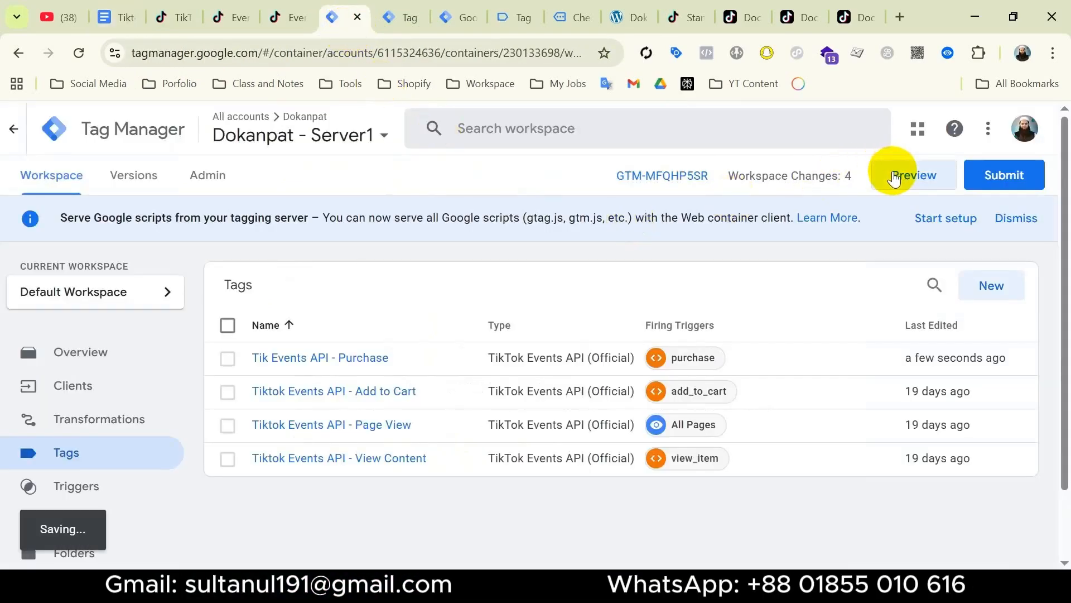
click(458, 16)
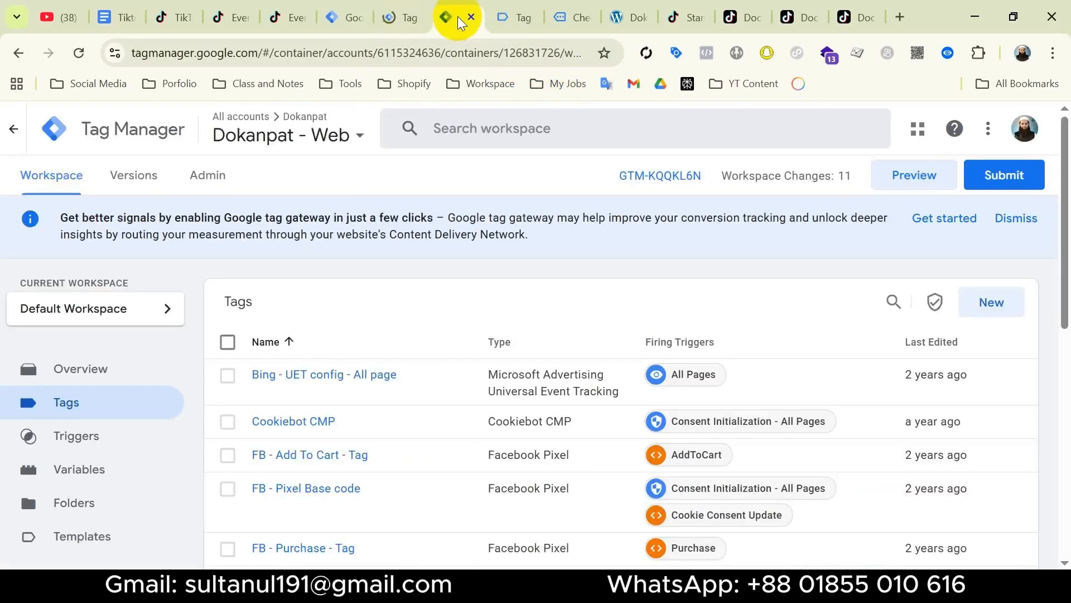
click(905, 184)
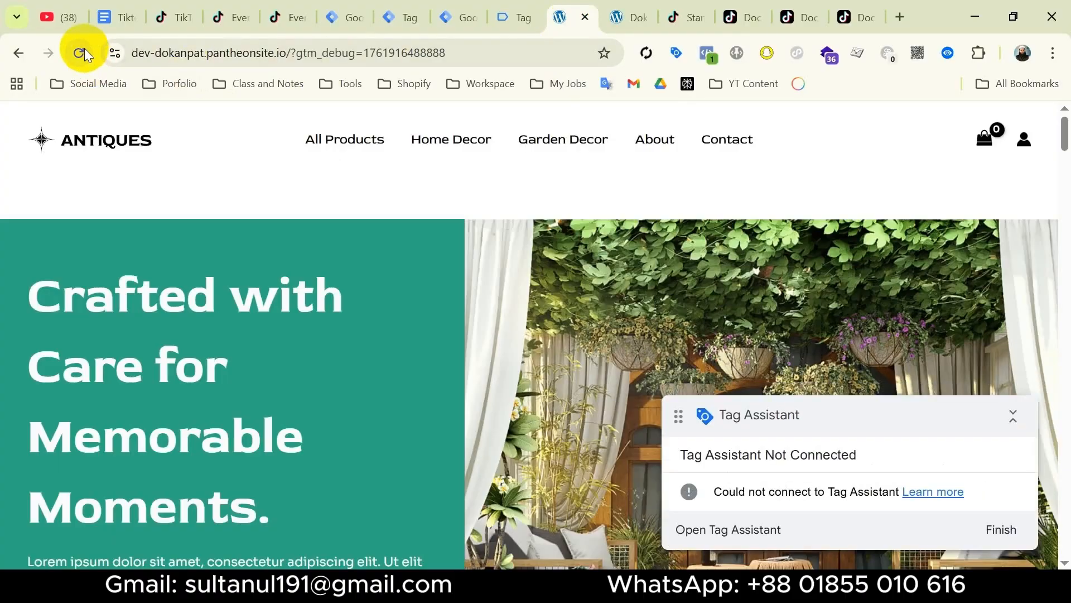
Reload the store and place a 15.75$ test order for the Golden Lamps through checkout.
click(79, 53)
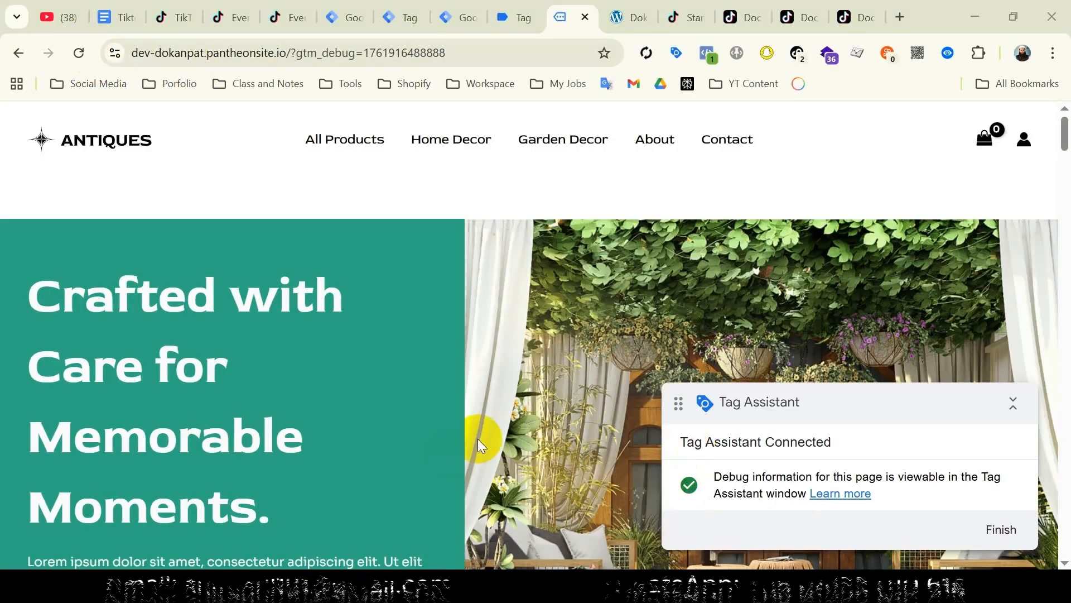
scroll(478, 438, down, 10)
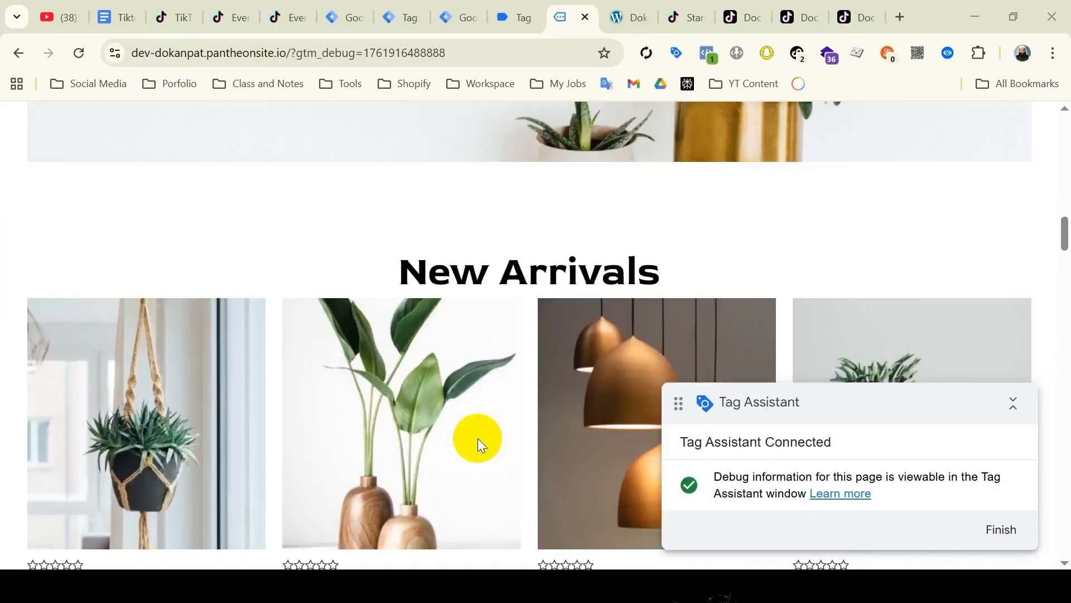
click(629, 349)
click(673, 343)
click(953, 210)
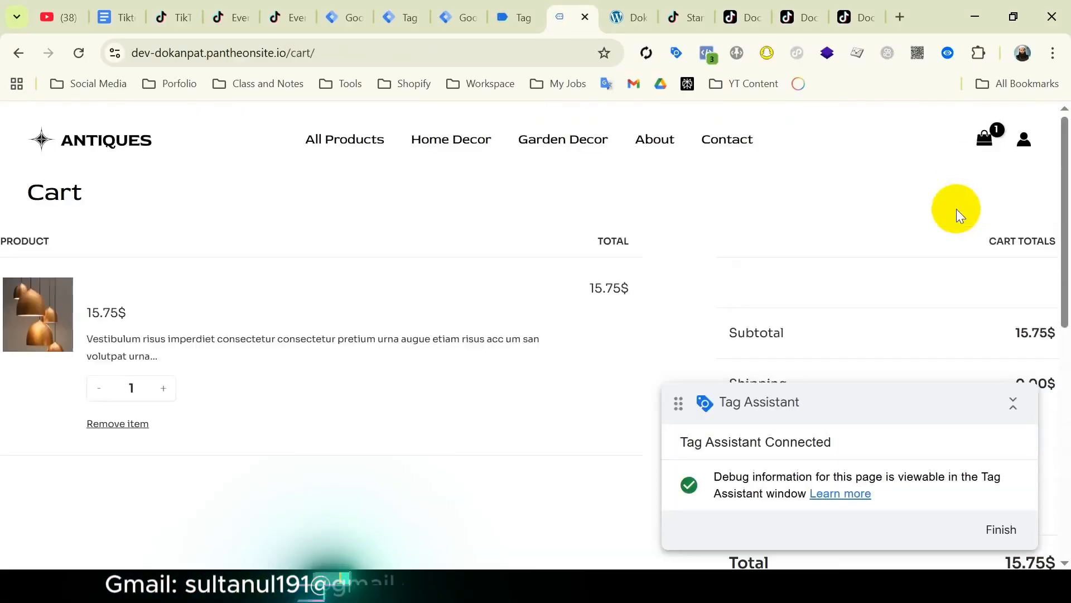
click(922, 283)
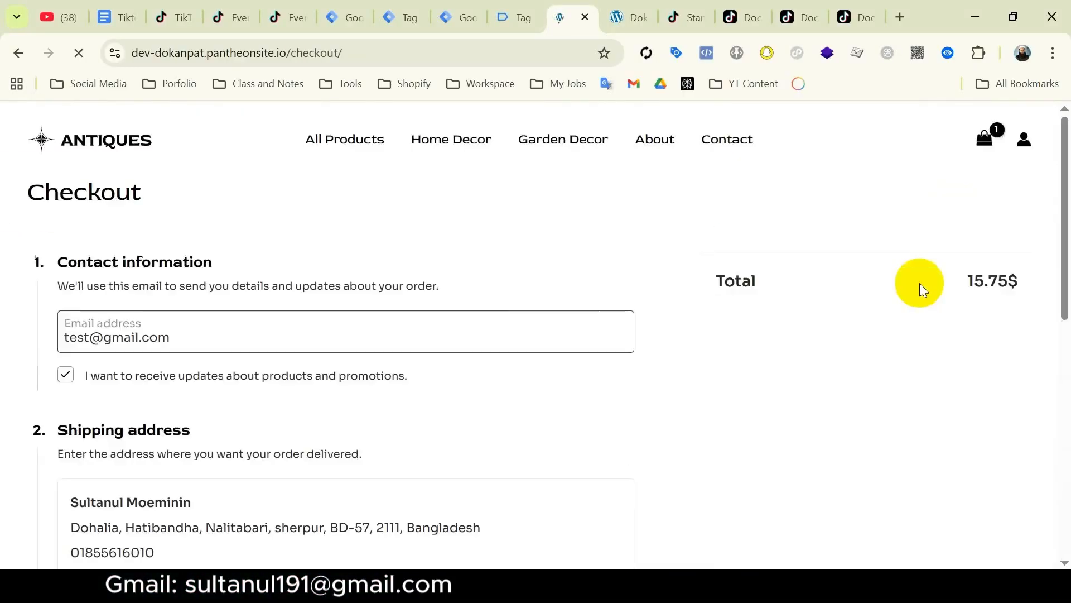
scroll(211, 352, down, 15)
click(480, 290)
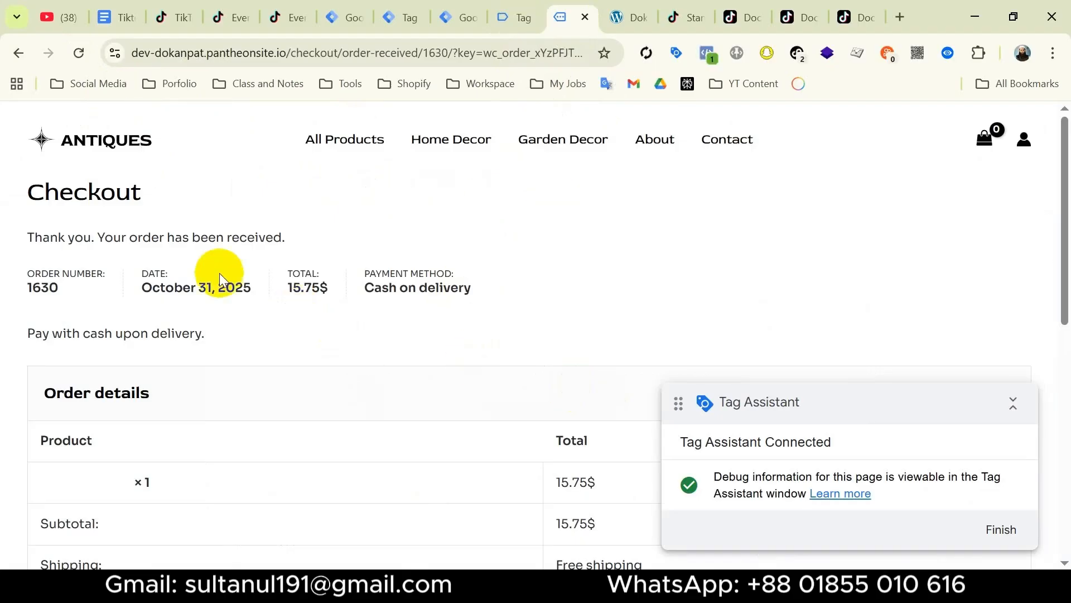
Review the web tags fired in Tag Assistant, then move to the server container's debug preview.
click(514, 16)
click(524, 417)
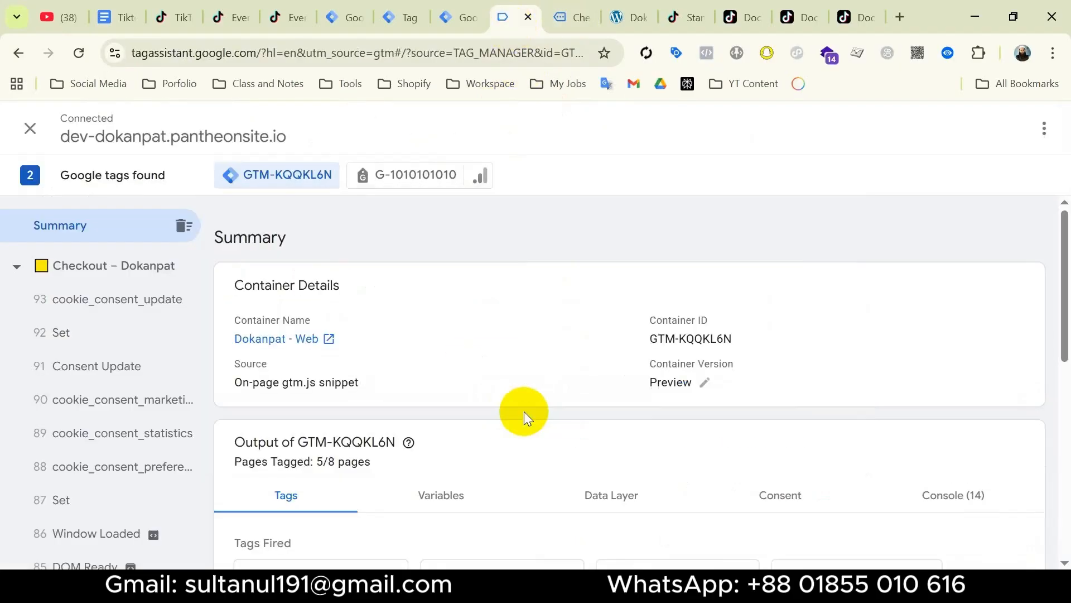
scroll(524, 411, down, 10)
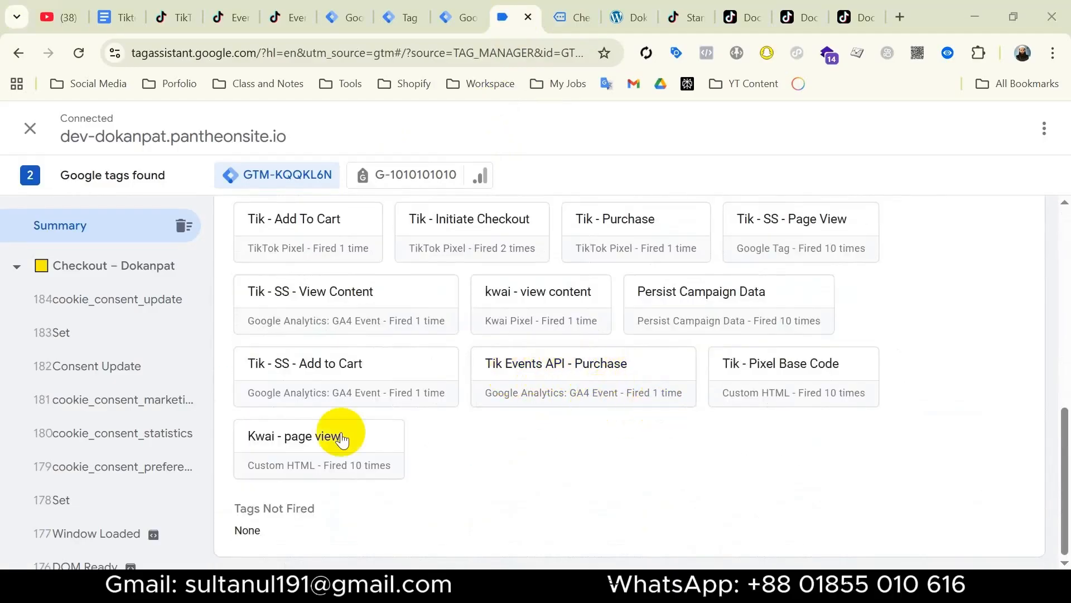
click(400, 19)
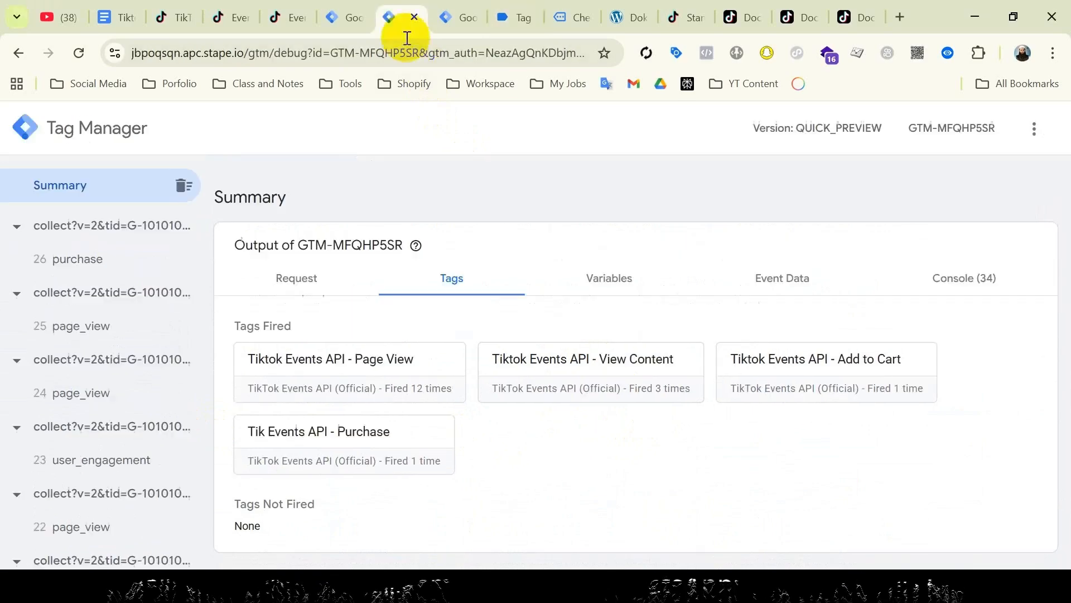
Open the fired Tik Events API - Purchase tag under the purchase event and review all its properties.
click(91, 267)
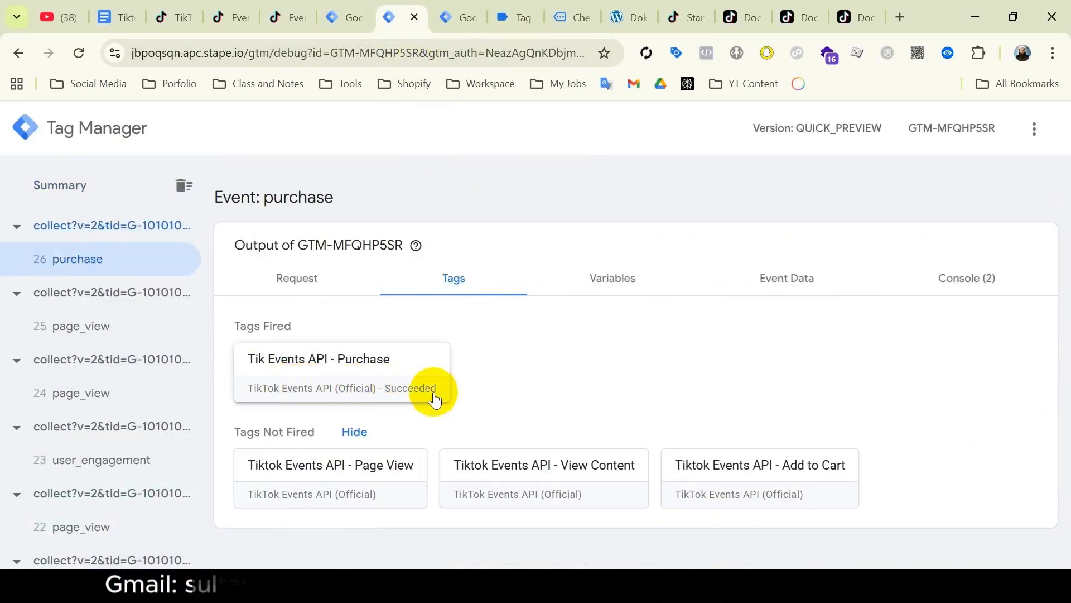
click(351, 373)
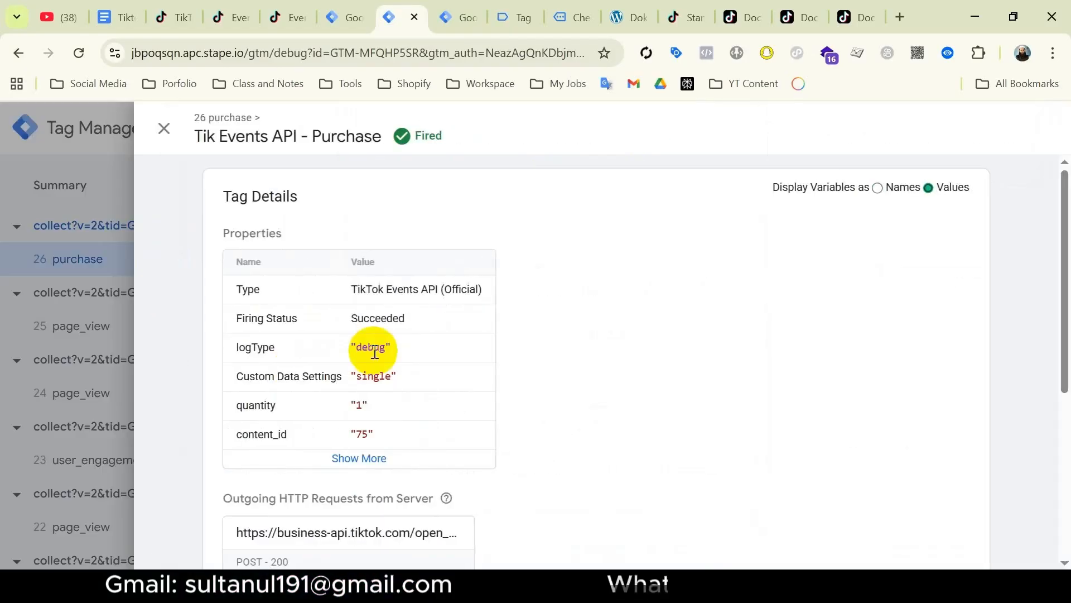
click(374, 458)
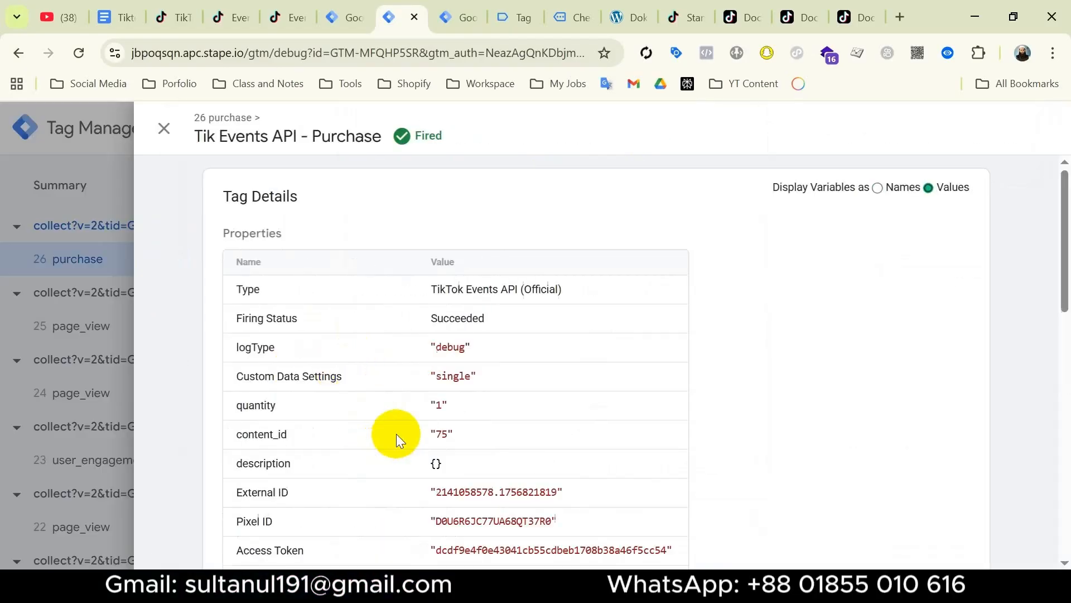
scroll(289, 320, down, 2)
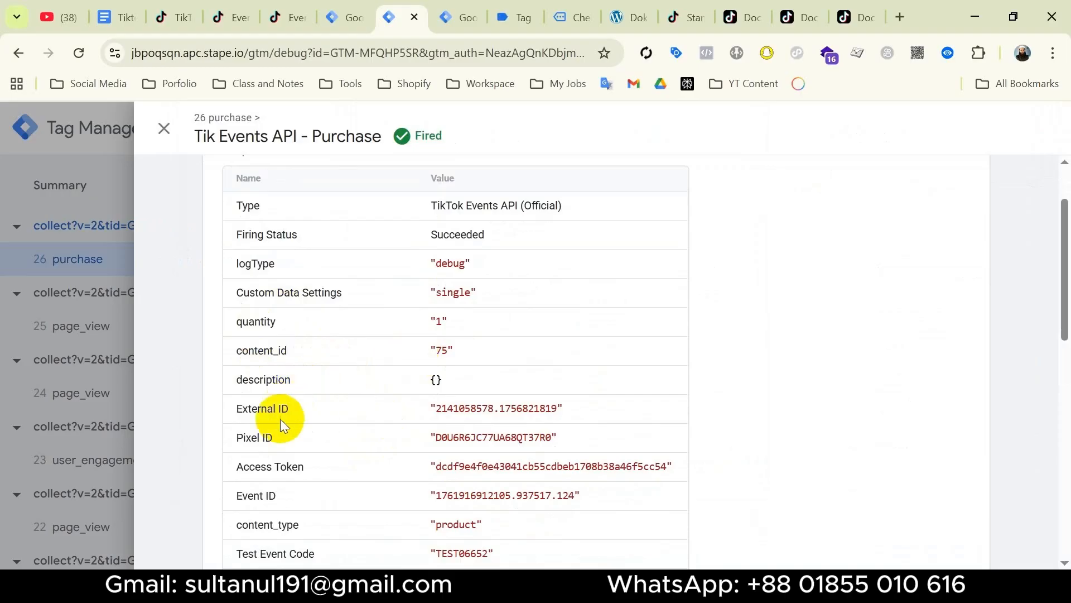
scroll(334, 424, down, 5)
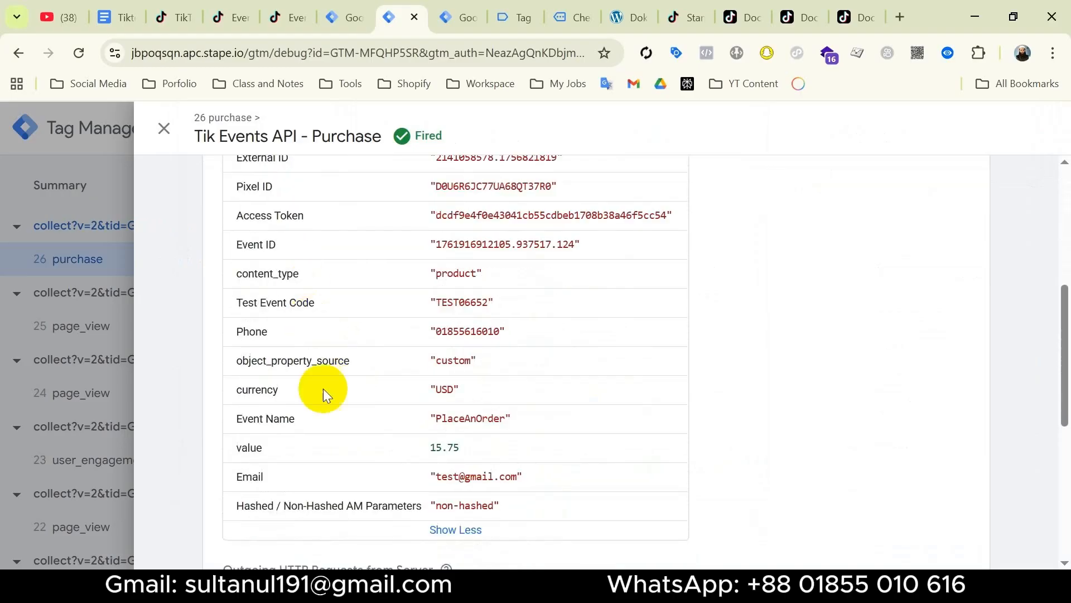
scroll(414, 317, down, 6)
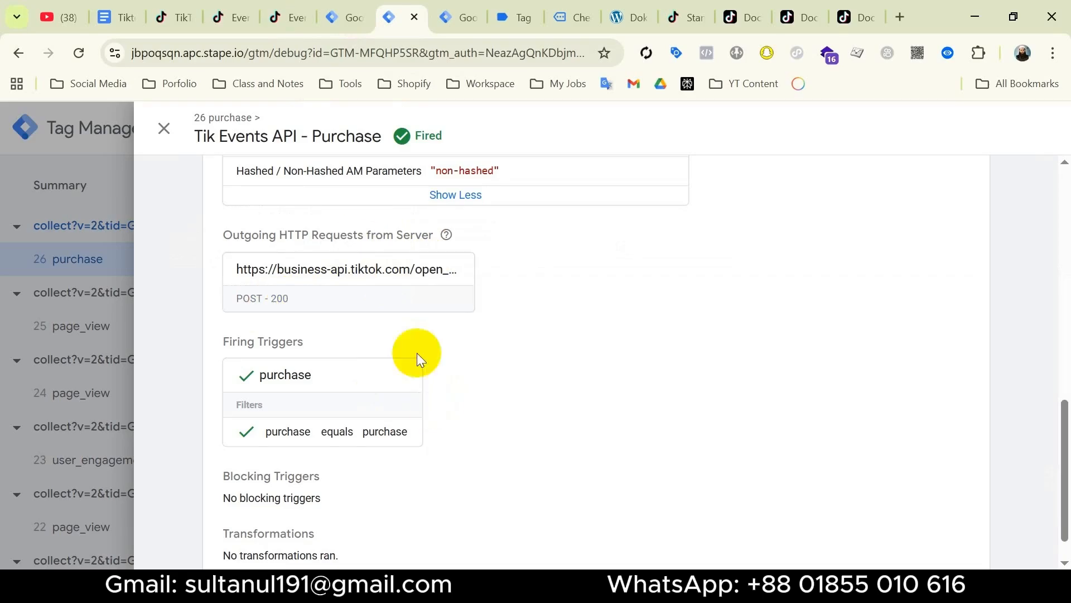
click(290, 19)
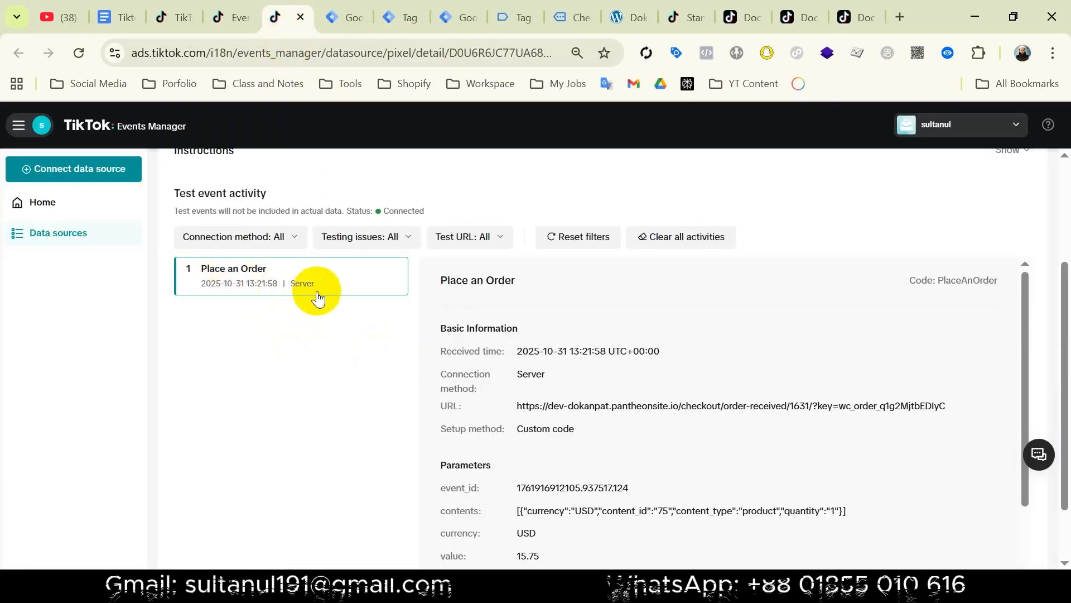
Scroll through TikTok's Test event activity to check the server Place an Order event.
scroll(425, 366, up, 3)
scroll(426, 366, down, 3)
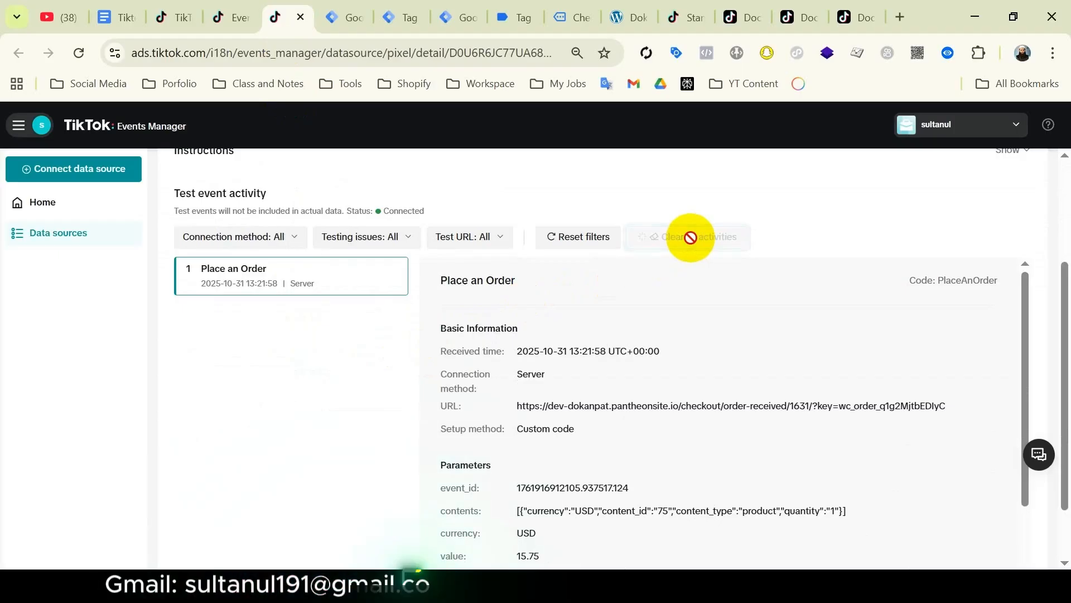
scroll(690, 238, up, 3)
Open the store in a TikTok test session and order the Golden Lamps again for 15.75$.
click(550, 473)
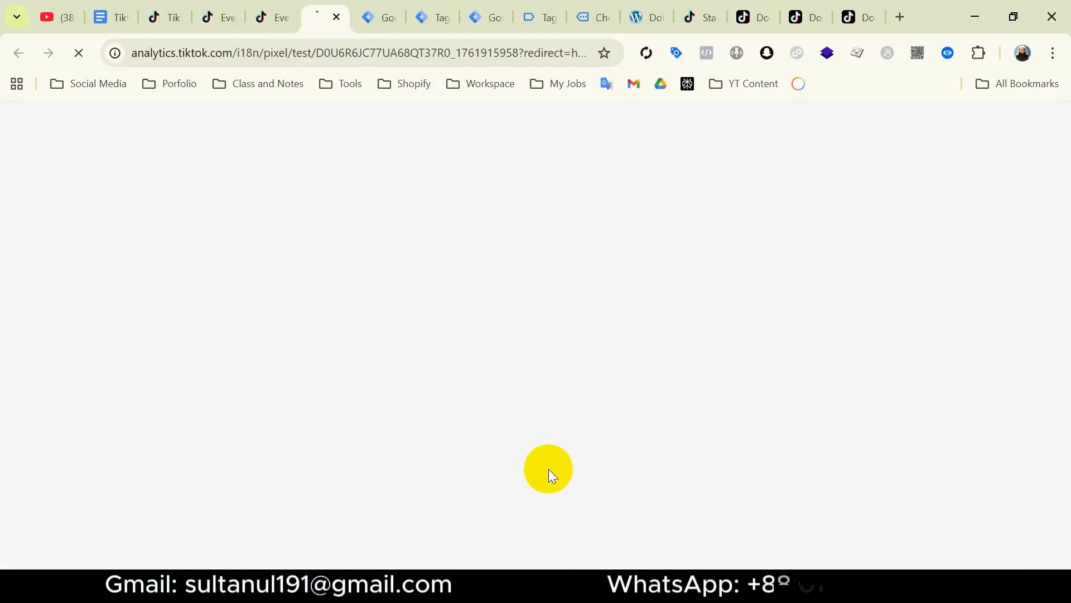
scroll(550, 463, down, 15)
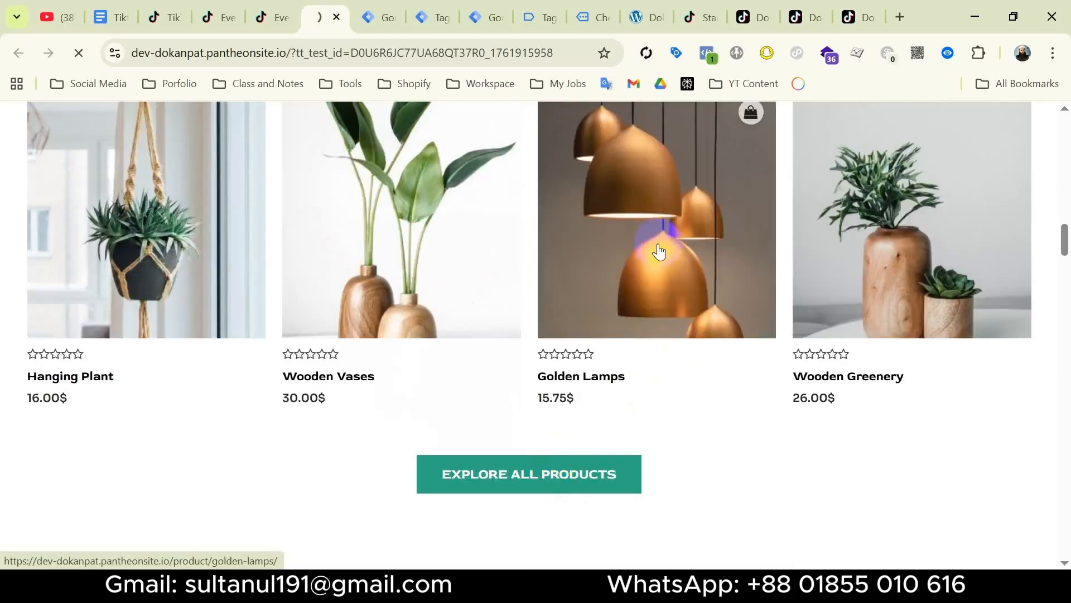
click(659, 251)
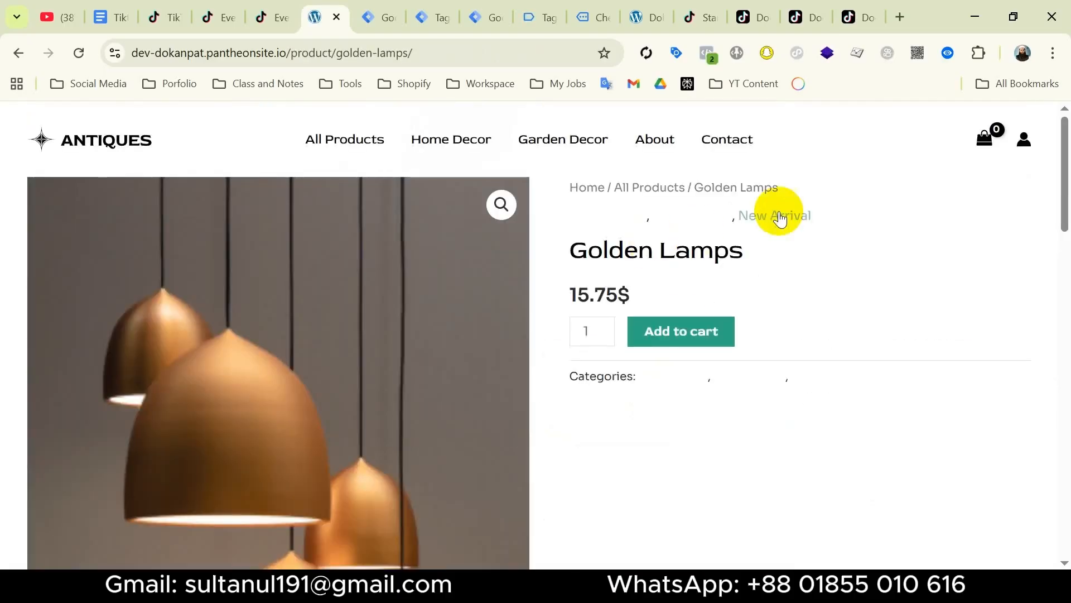
click(683, 325)
click(952, 212)
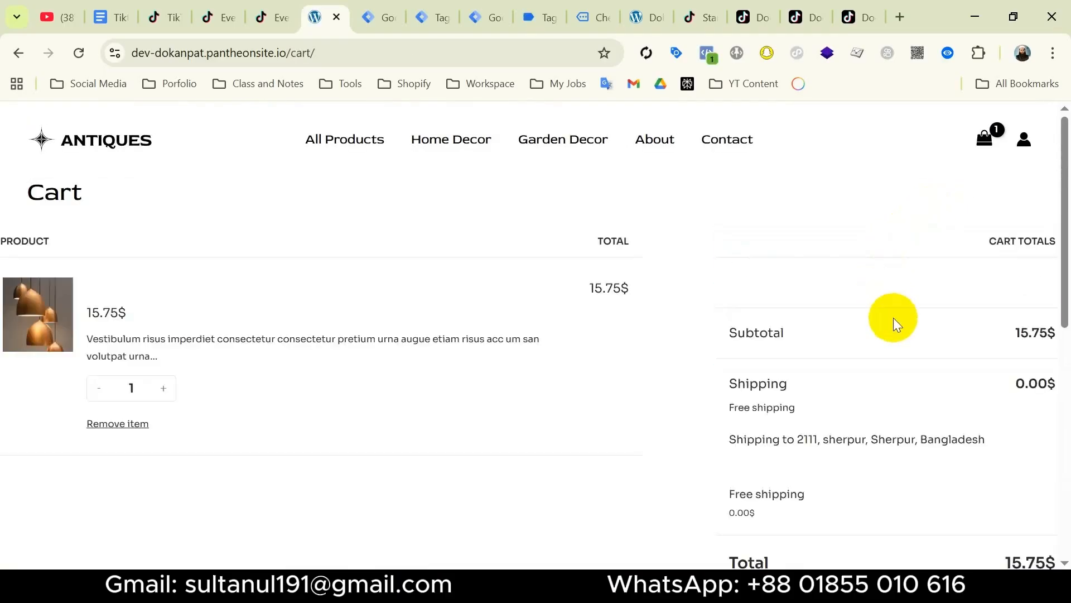
scroll(893, 317, down, 7)
click(887, 199)
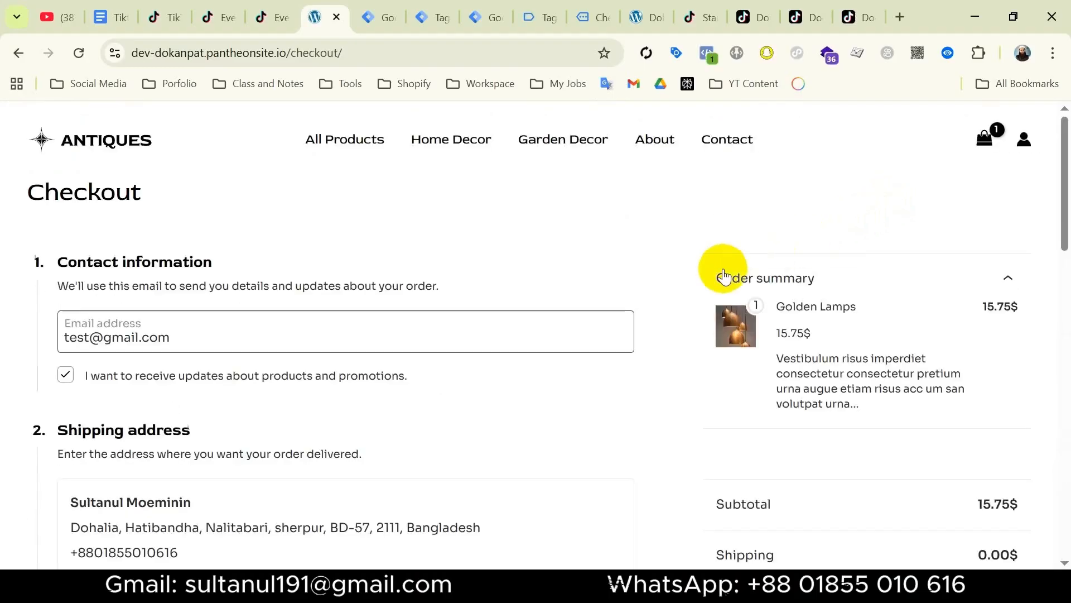
scroll(488, 464, down, 15)
click(488, 464)
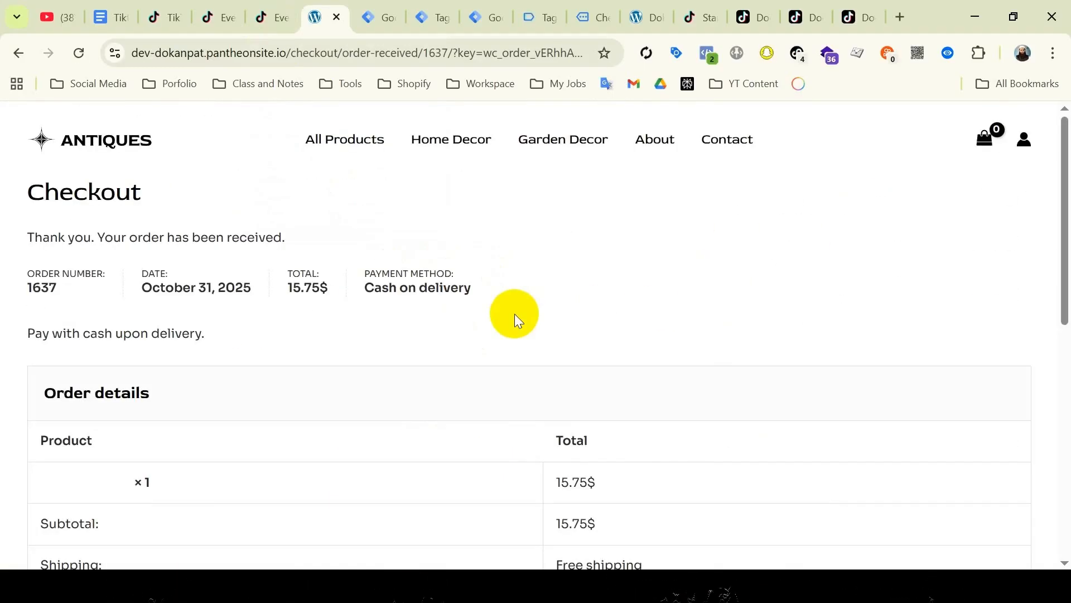
click(282, 22)
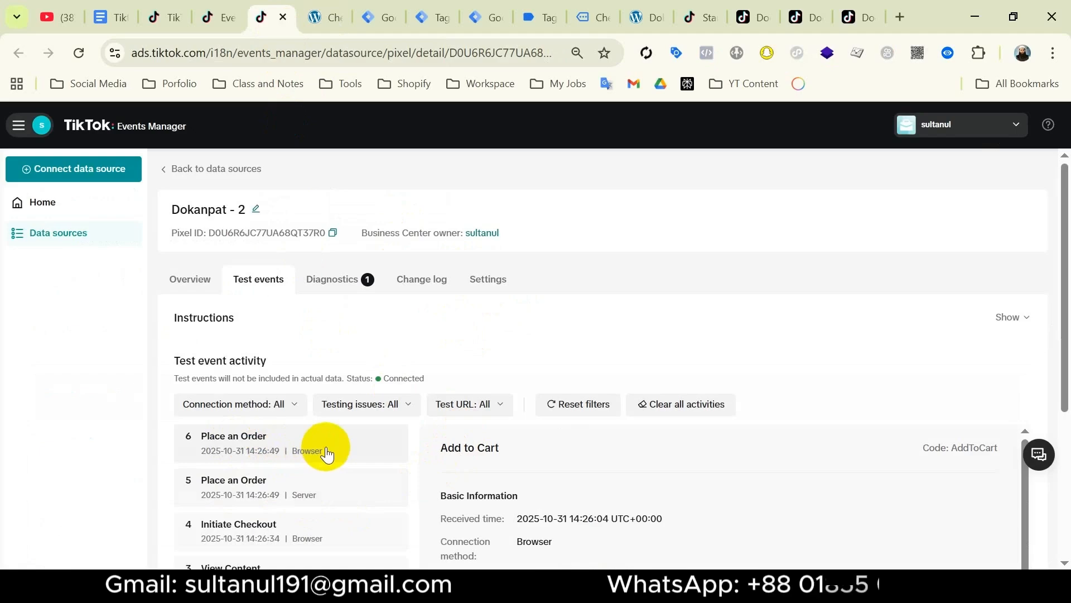
Inspect the server Place an Order details: 15.75 USD, content_id 75, hashed email/phone, external_id.
click(339, 493)
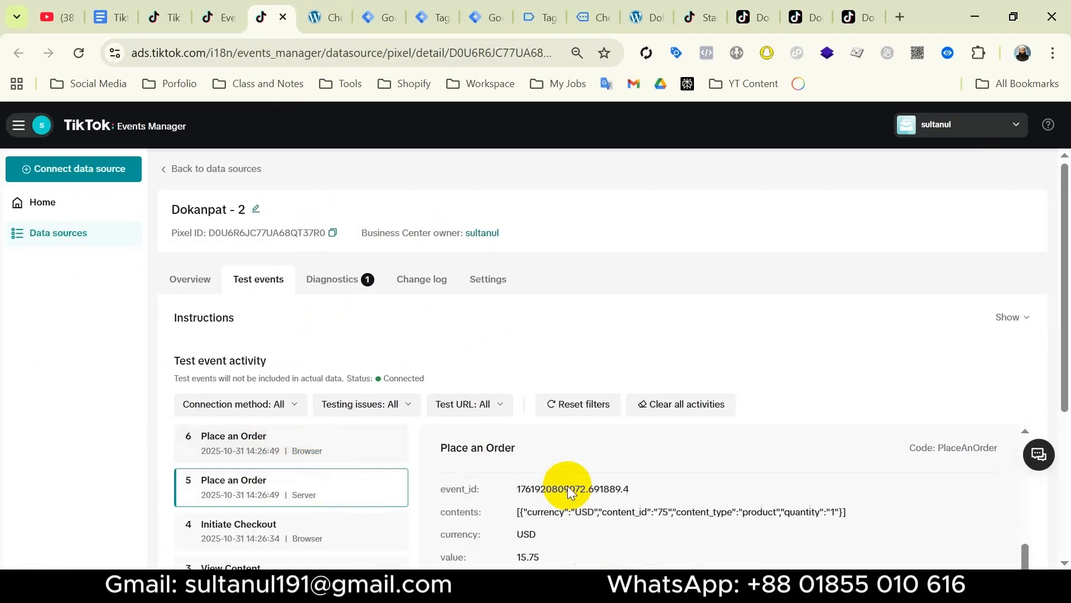
scroll(624, 508, down, 1)
scroll(623, 509, down, 5)
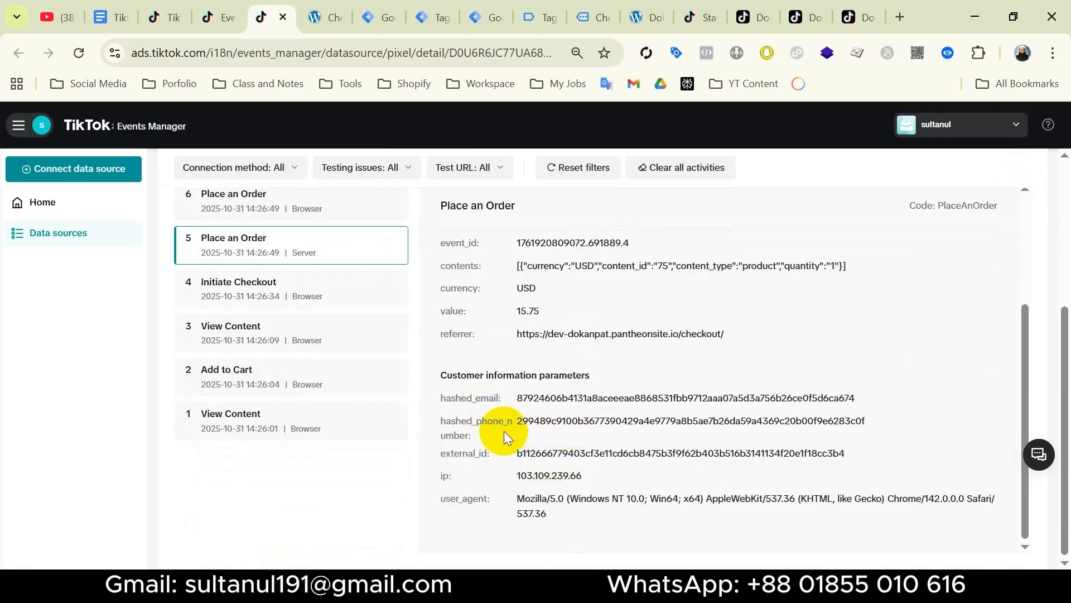
scroll(463, 435, up, 2)
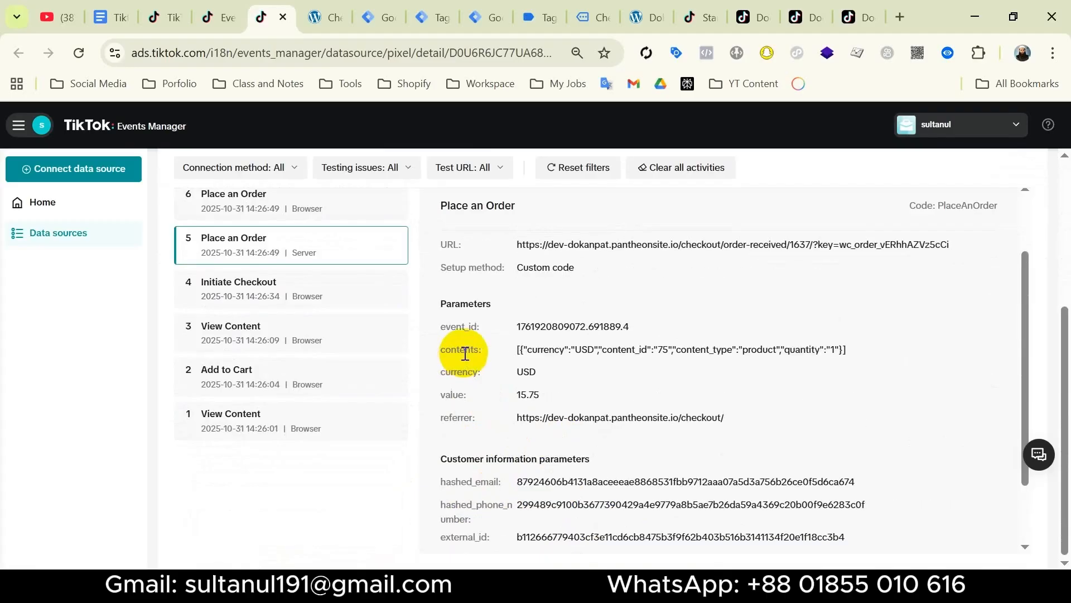
scroll(556, 367, up, 2)
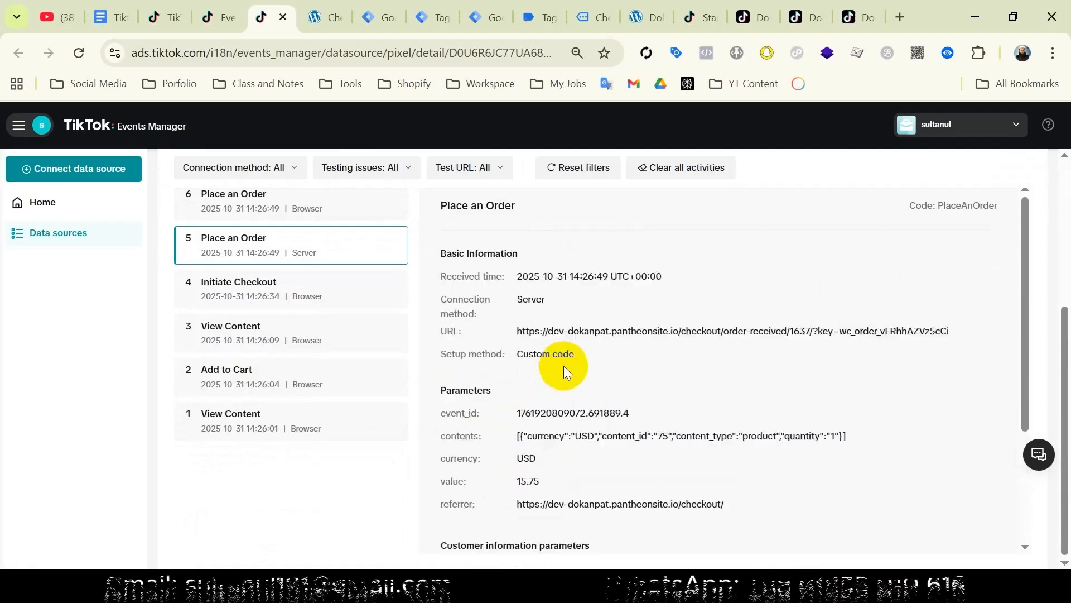